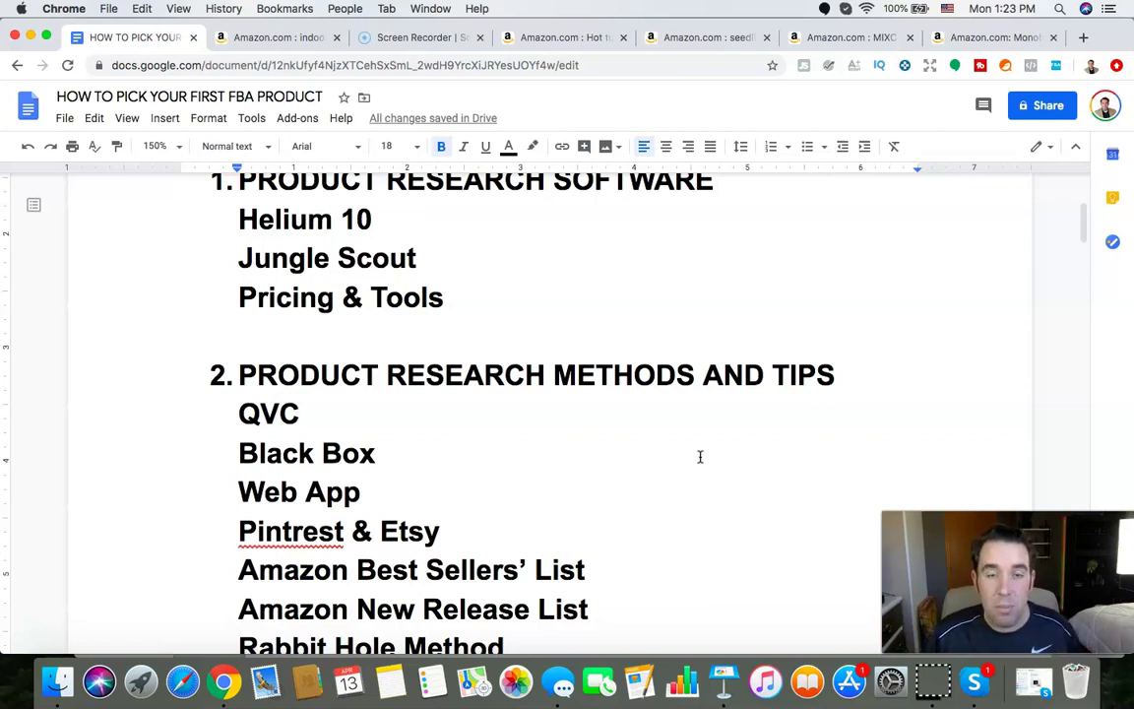
- Review the document's list of product research methods and tips, from QVC through Helium 10 - Magnet
scroll(648, 496, down, 3)
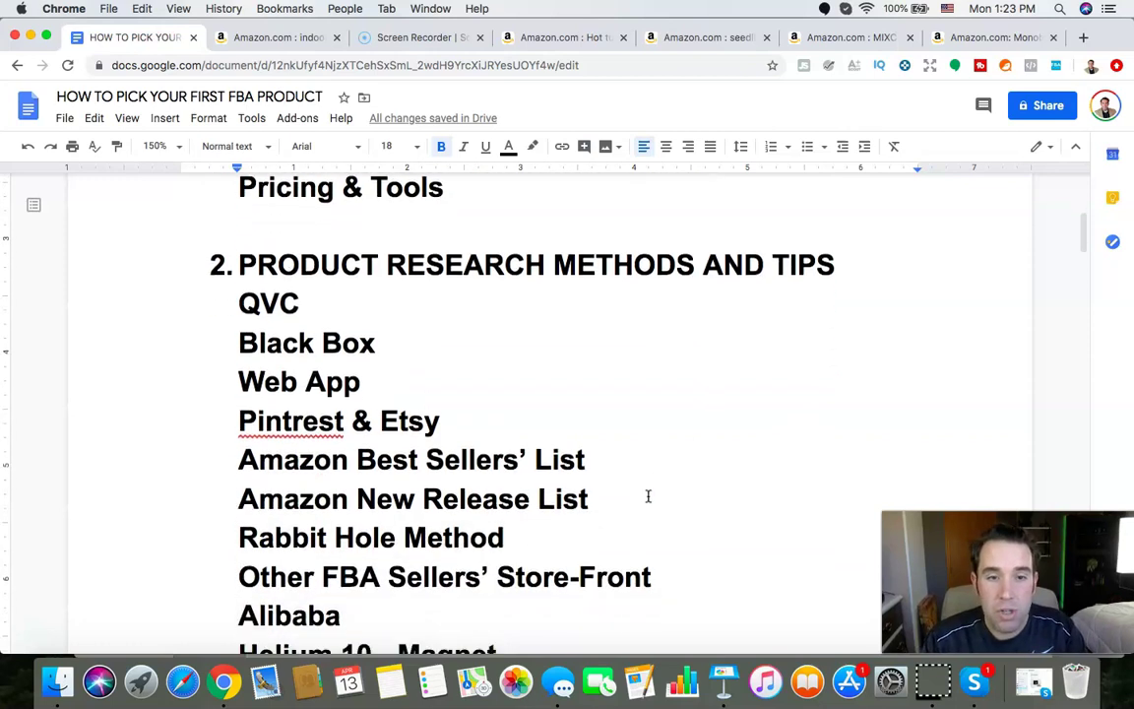
scroll(648, 496, down, 2)
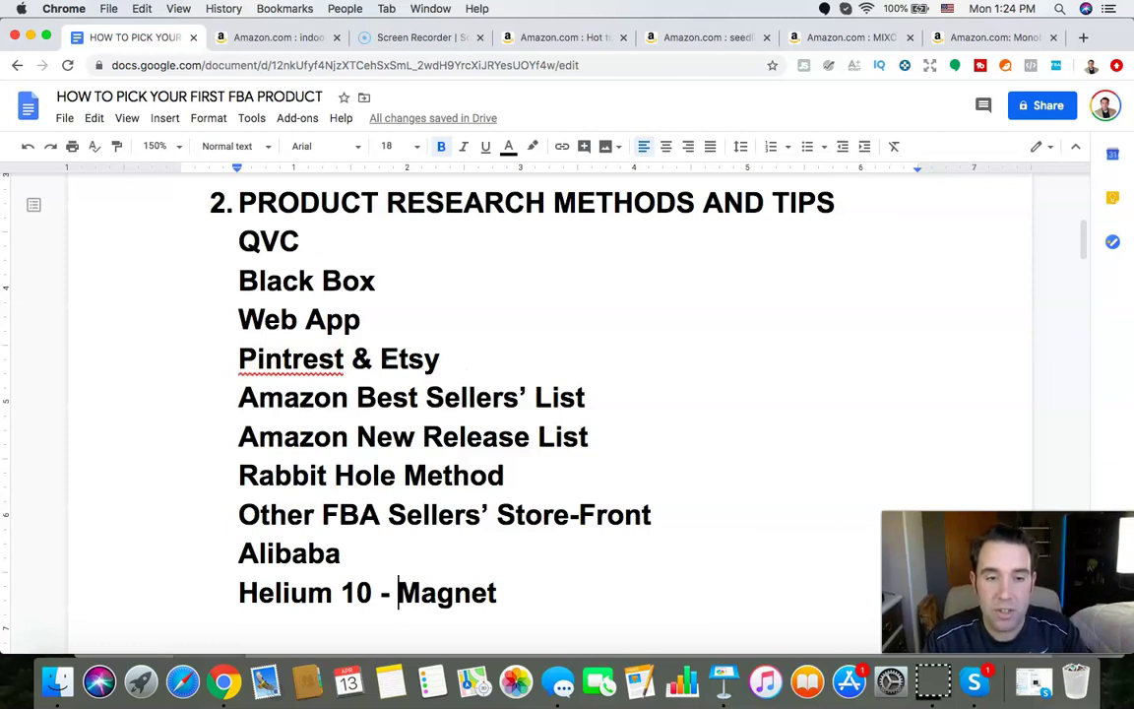
drag(381, 357, 435, 360)
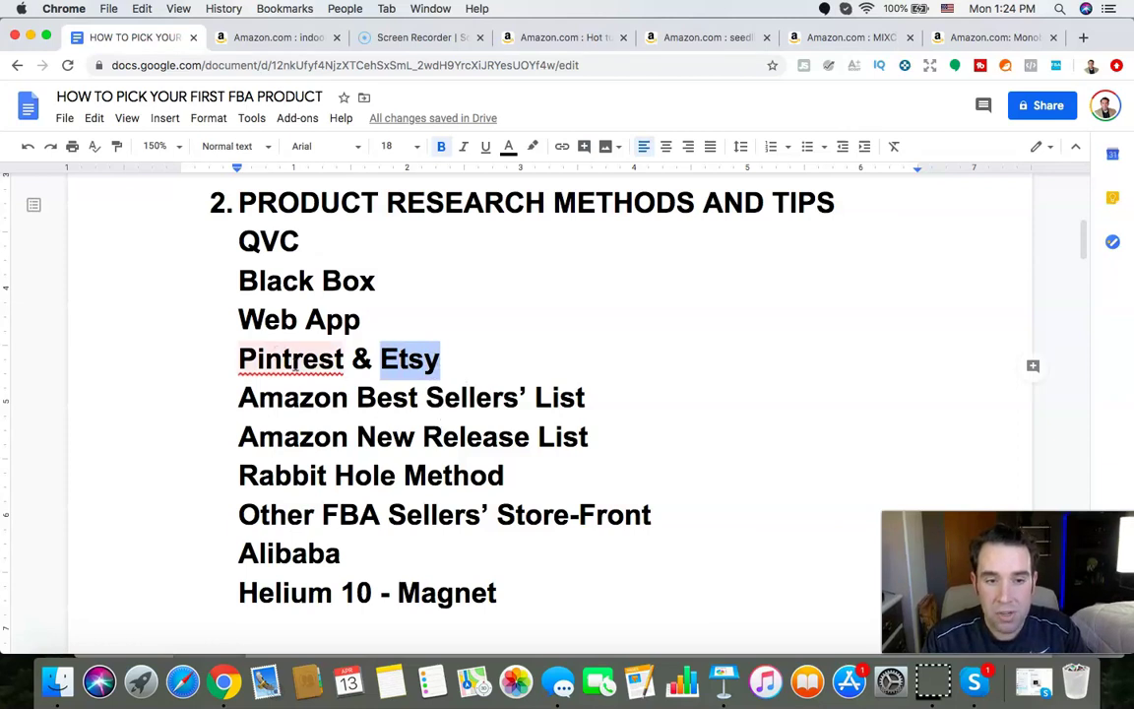
click(477, 356)
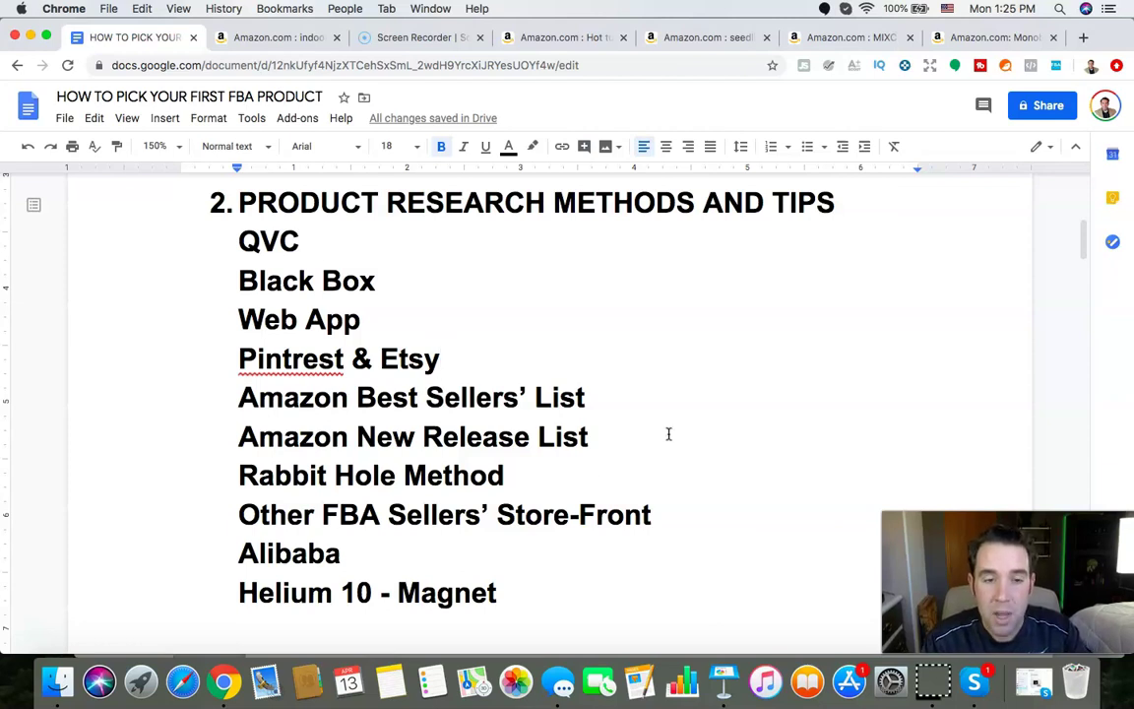
click(601, 396)
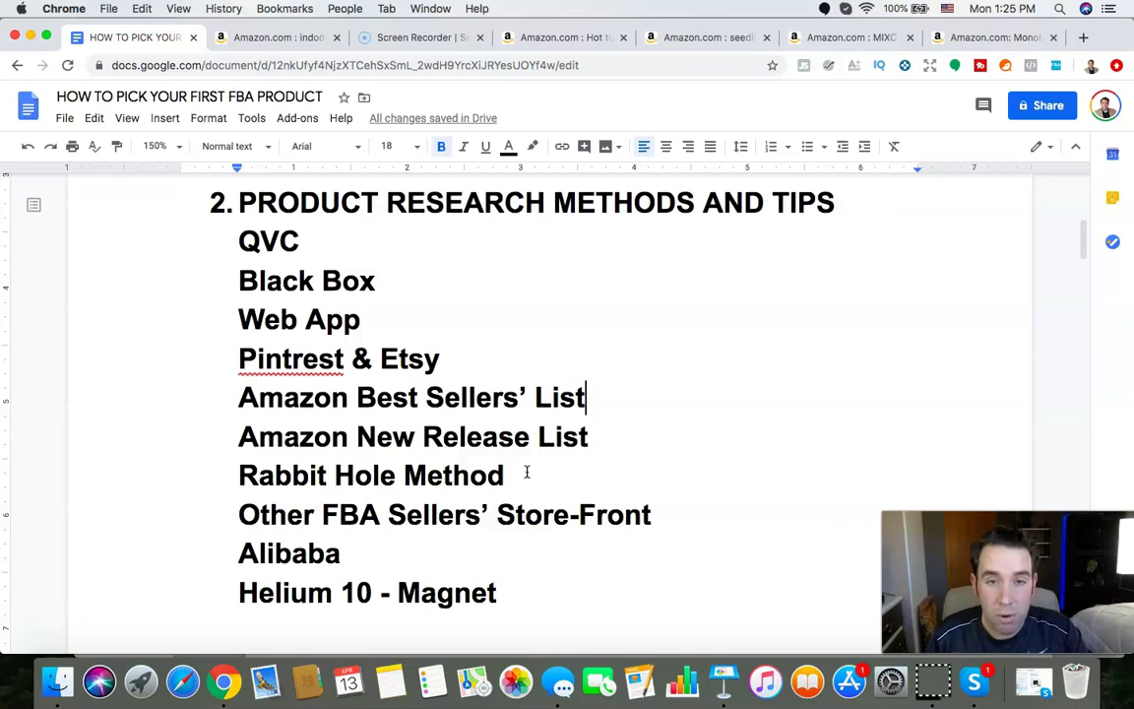
drag(239, 437, 592, 438)
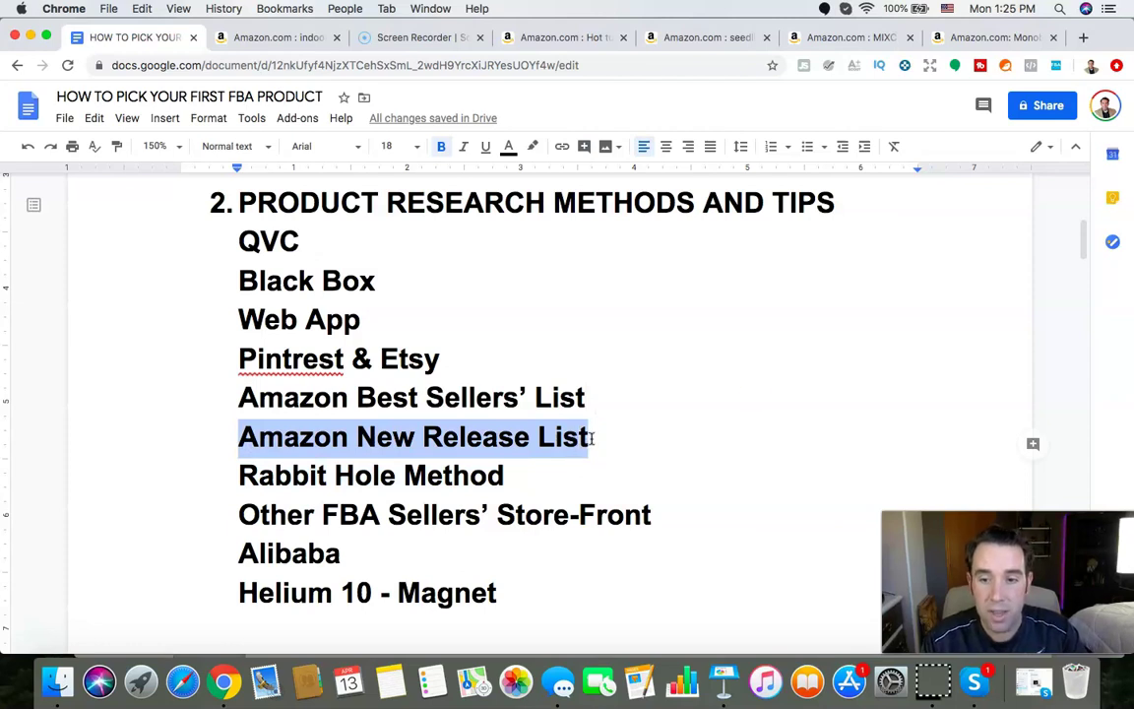
click(551, 475)
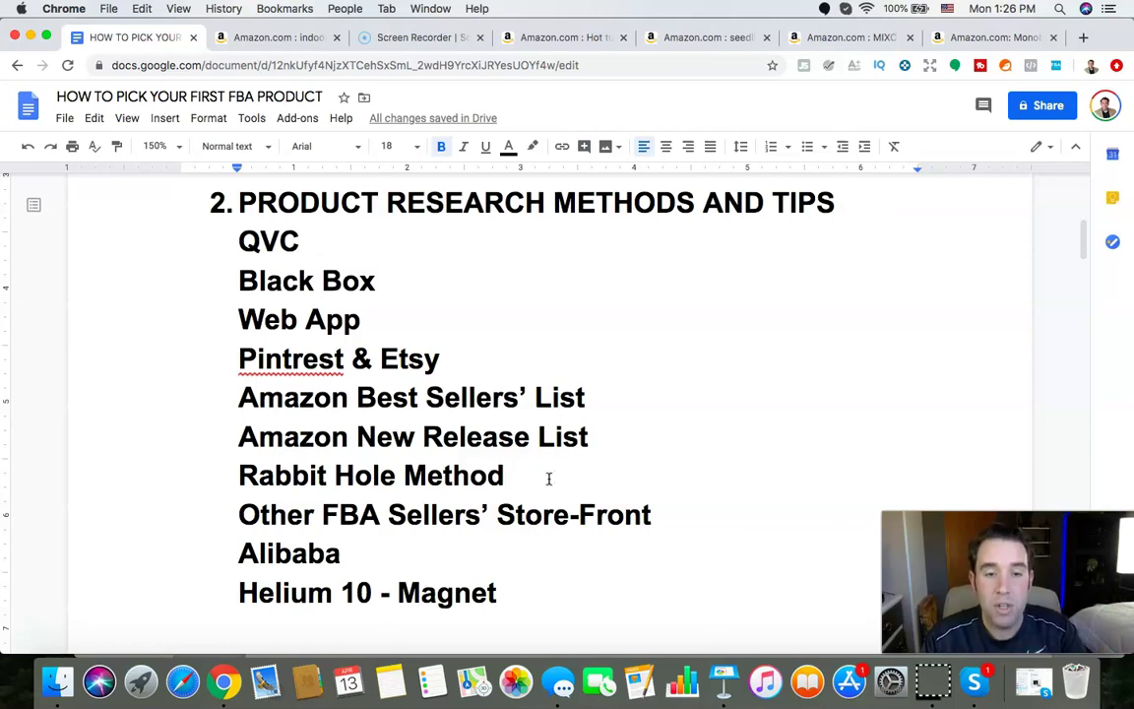
scroll(548, 492, down, 2)
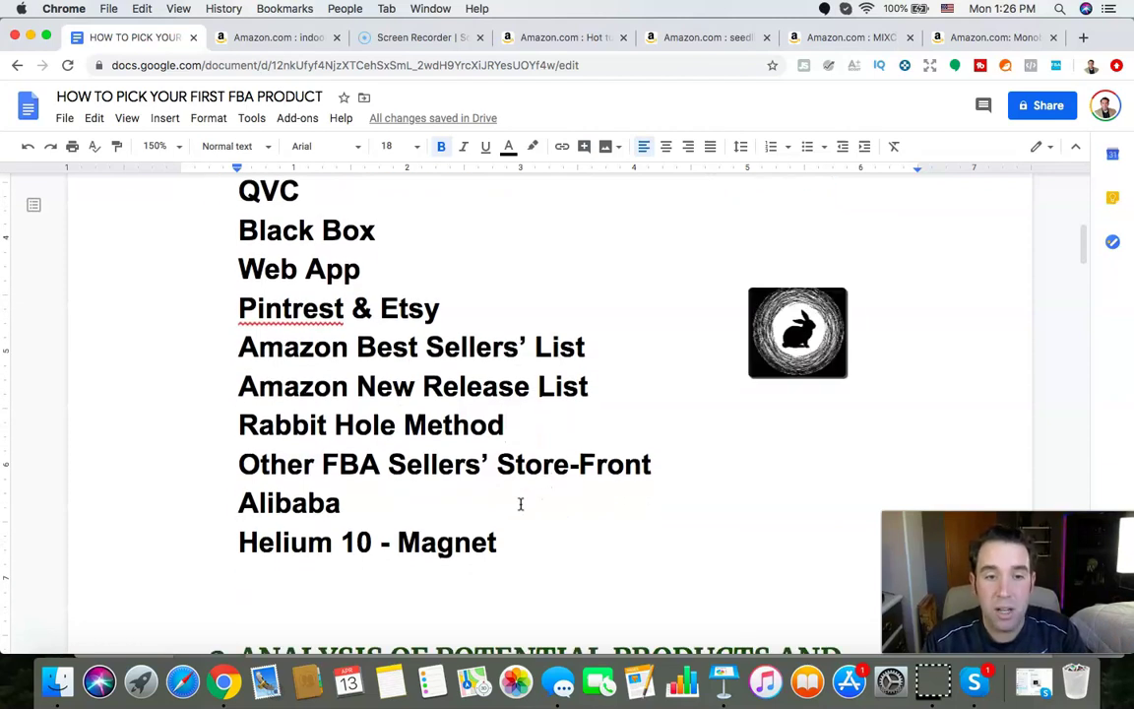
scroll(518, 502, down, 1)
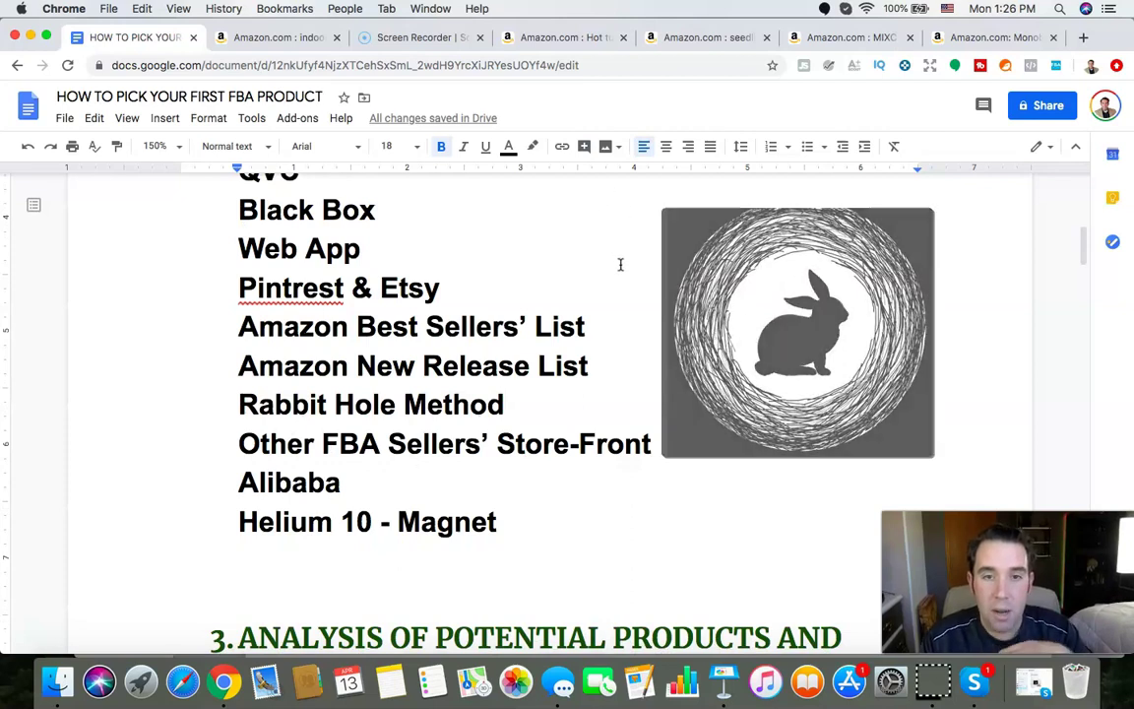
- Check the hot tub cover Xray results, then examine the MIXC seedling starter trays listing down to its sponsored related products
click(559, 37)
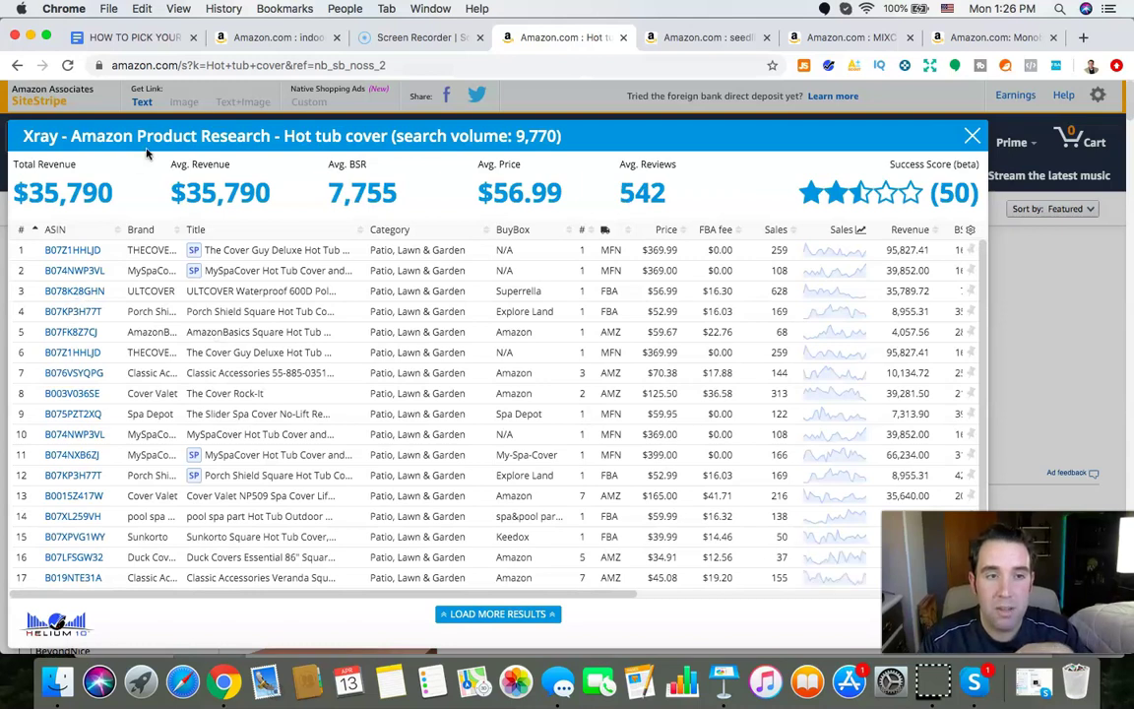
mouse_move(84, 287)
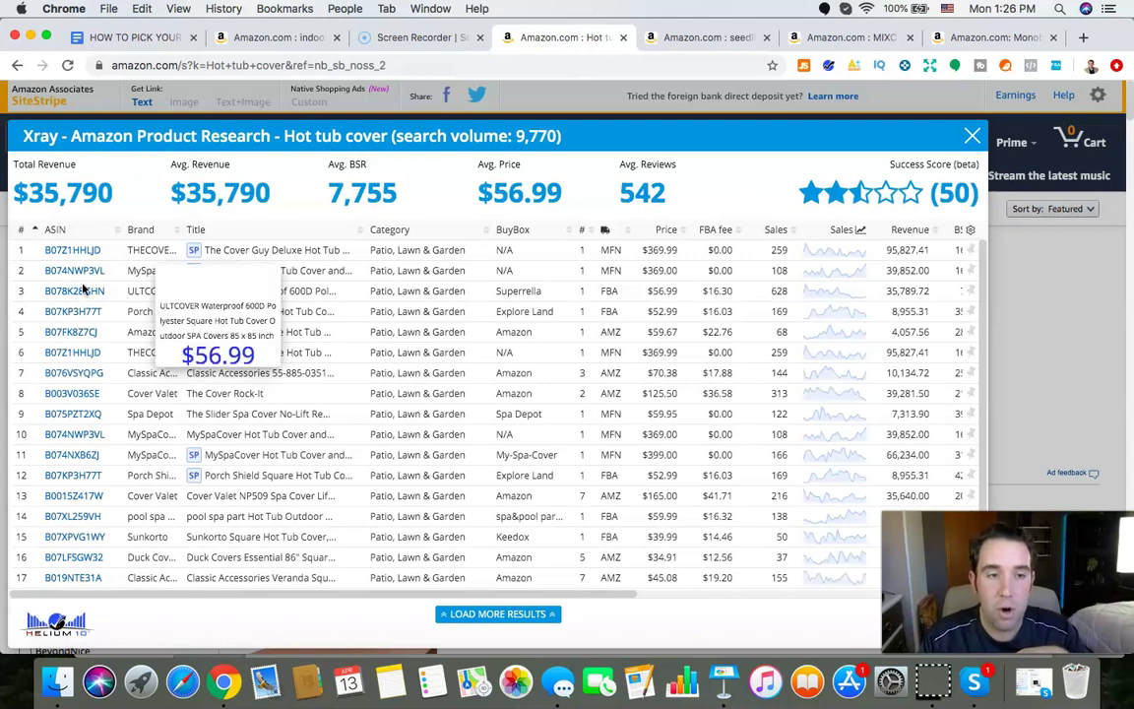
click(689, 38)
click(866, 38)
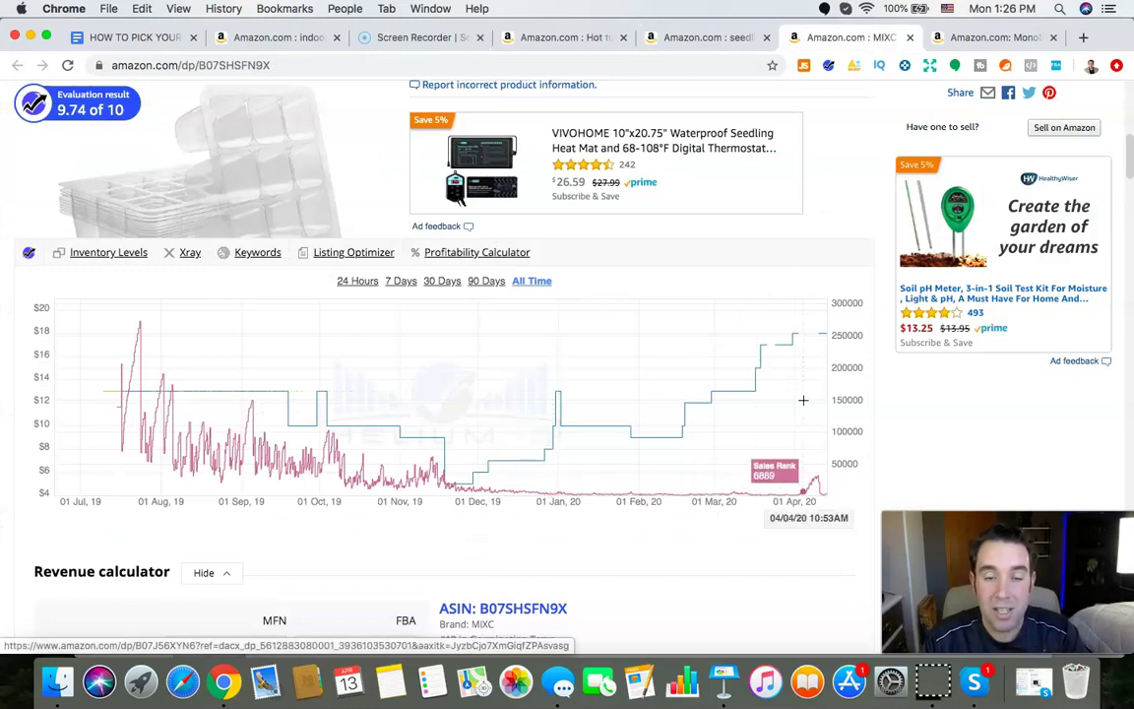
scroll(892, 378, up, 10)
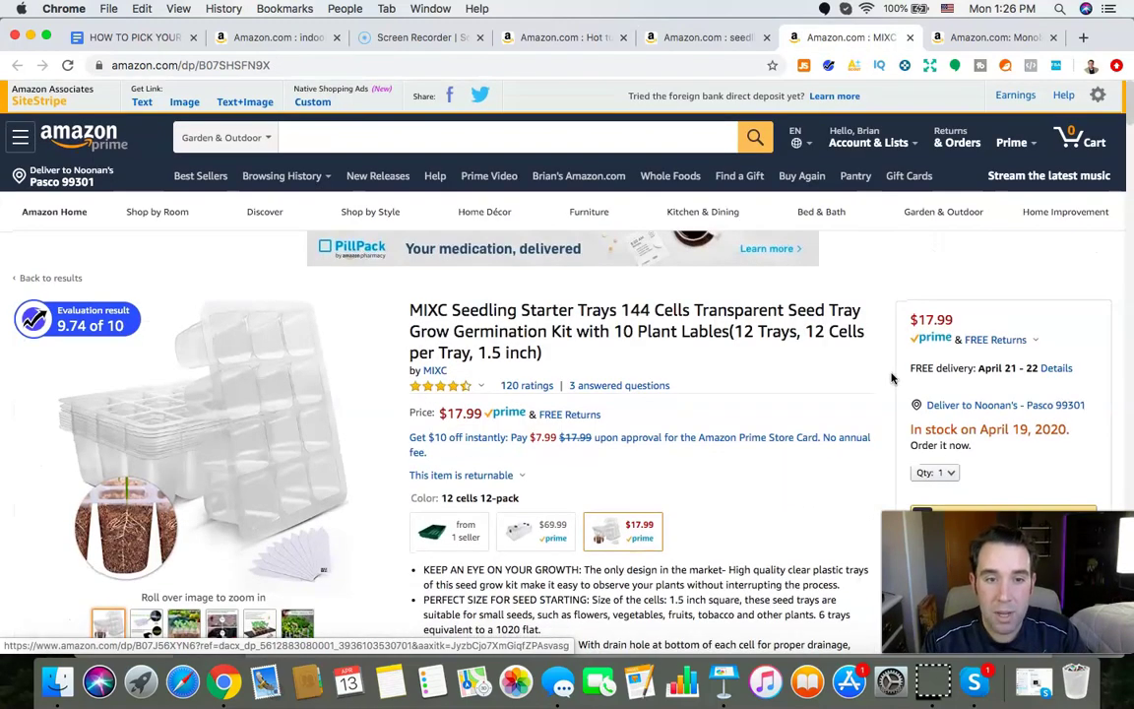
scroll(892, 378, down, 5)
scroll(891, 378, down, 10)
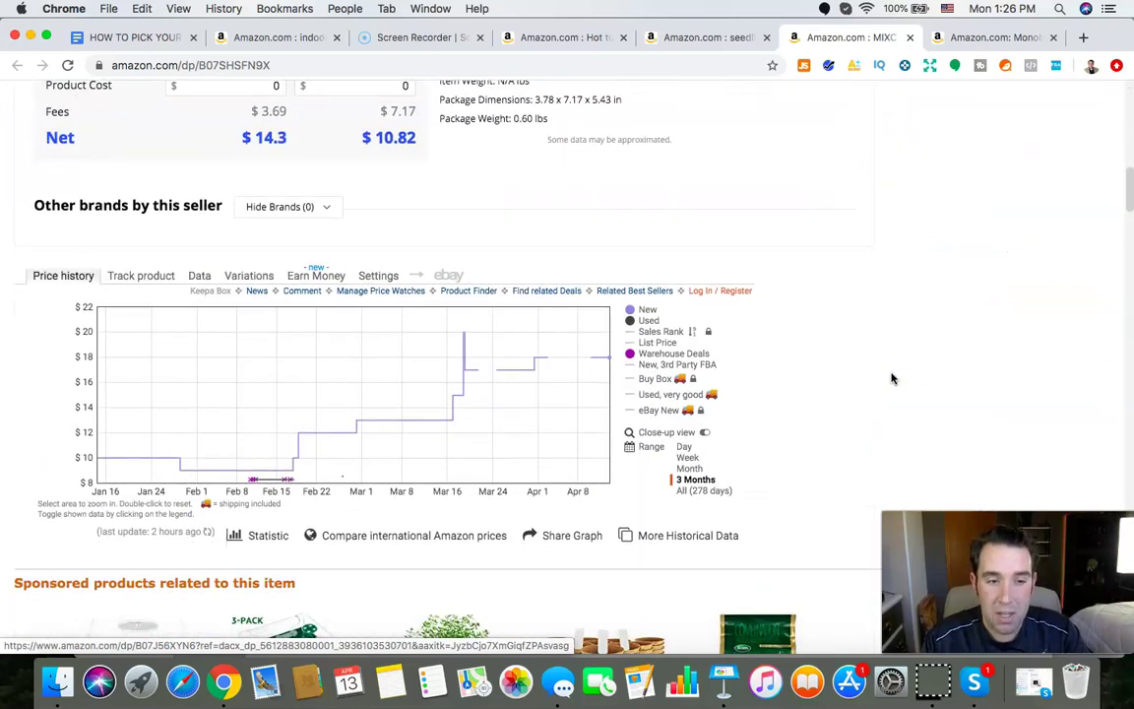
scroll(892, 378, down, 3)
scroll(387, 446, down, 2)
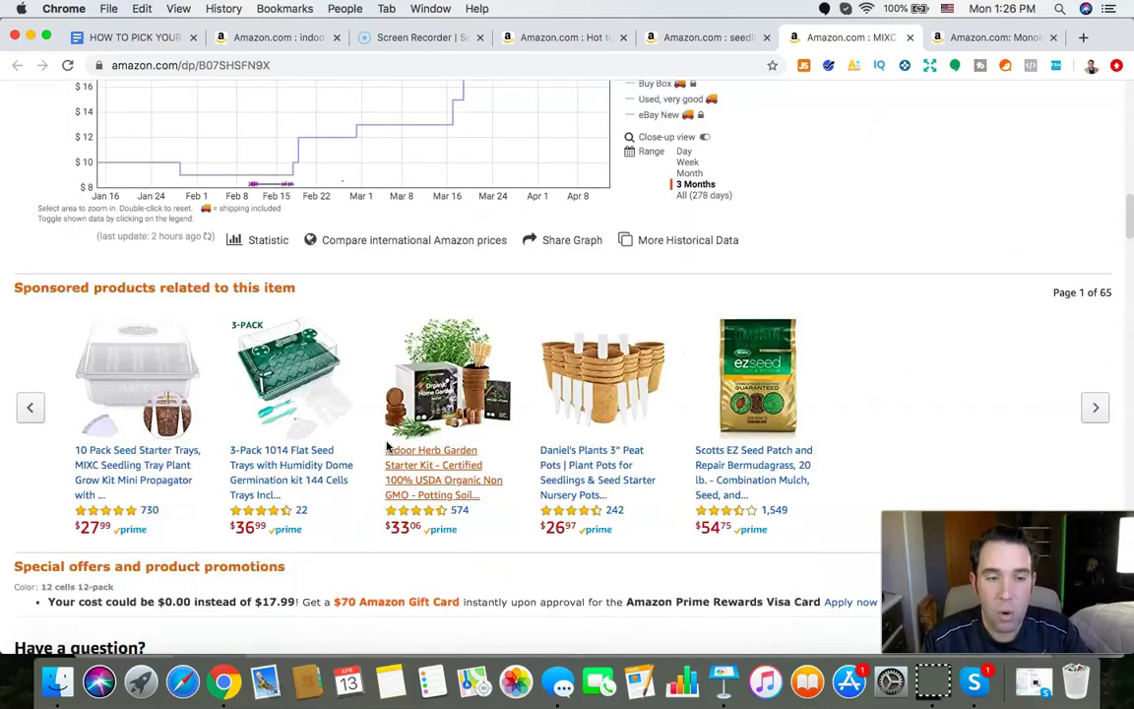
- Examine the comparison with similar items further down the MIXC seedling trays listing
scroll(387, 446, down, 10)
scroll(387, 446, up, 3)
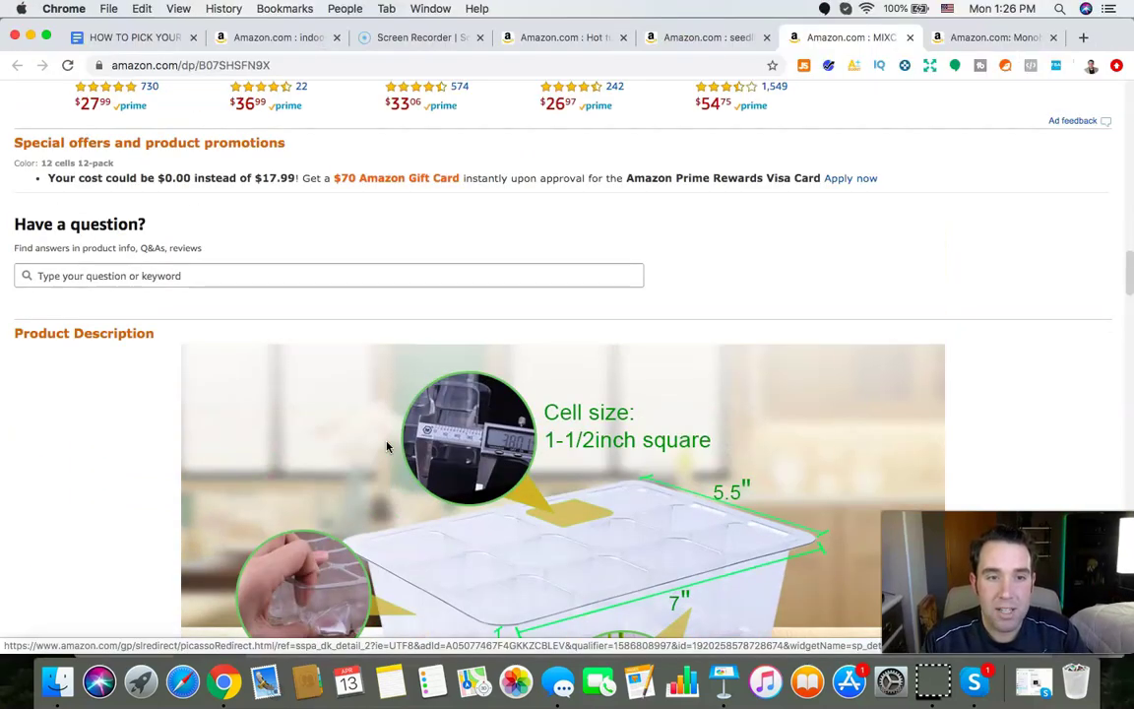
scroll(387, 446, up, 5)
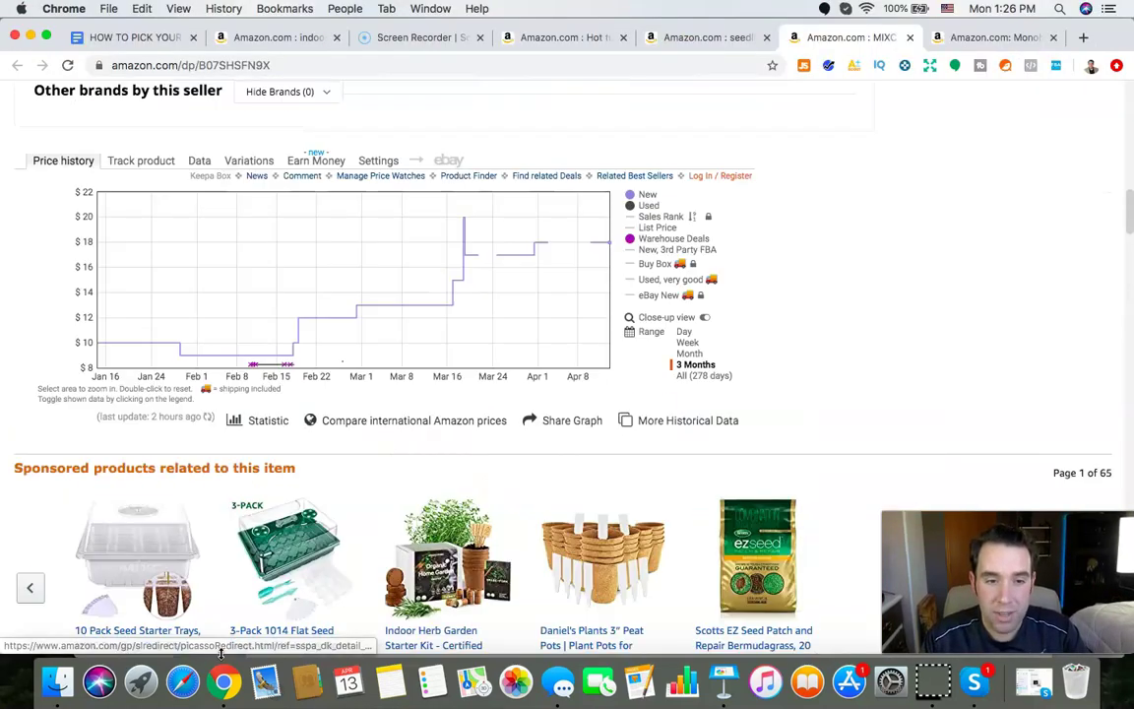
scroll(349, 548, down, 1)
scroll(349, 548, down, 5)
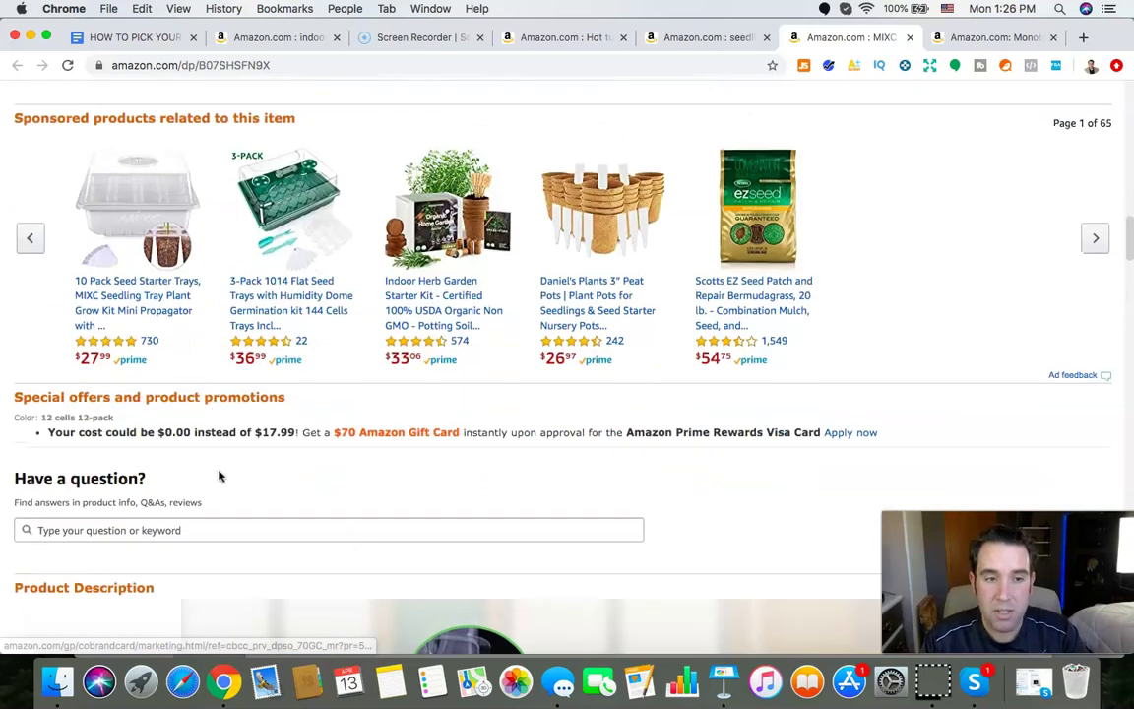
scroll(300, 430, down, 15)
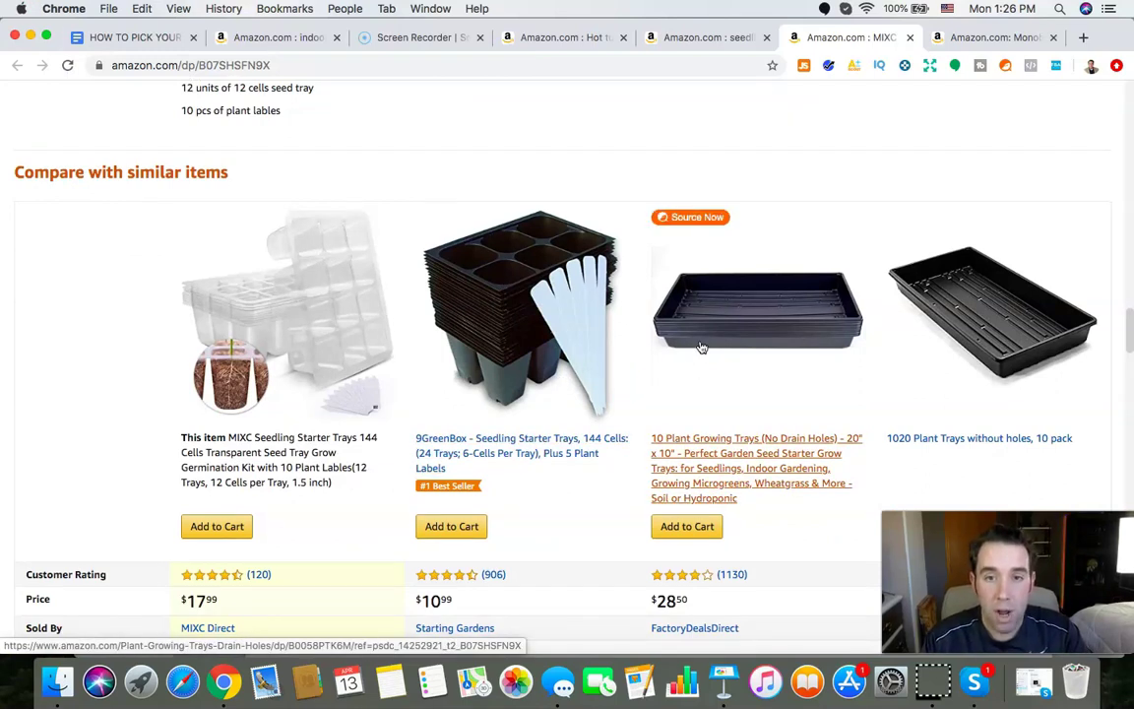
- Return to the FBA product document and review the Rabbit Hole and Other FBA Sellers' Store-Front methods
click(123, 38)
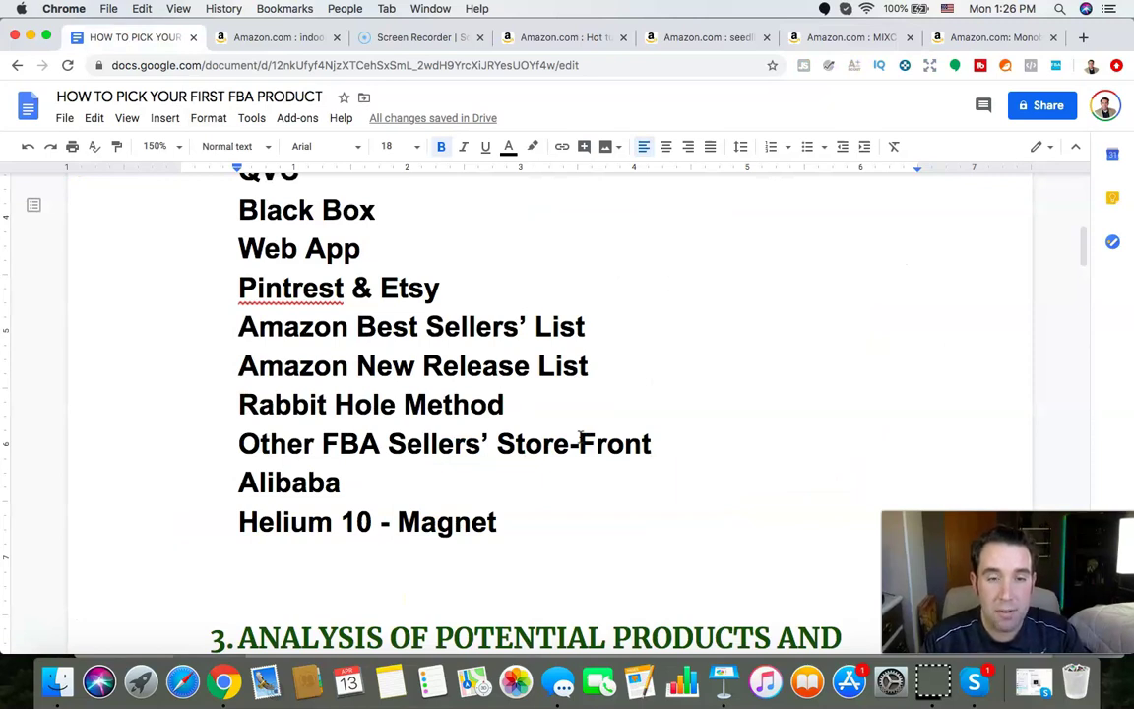
scroll(580, 441, up, 2)
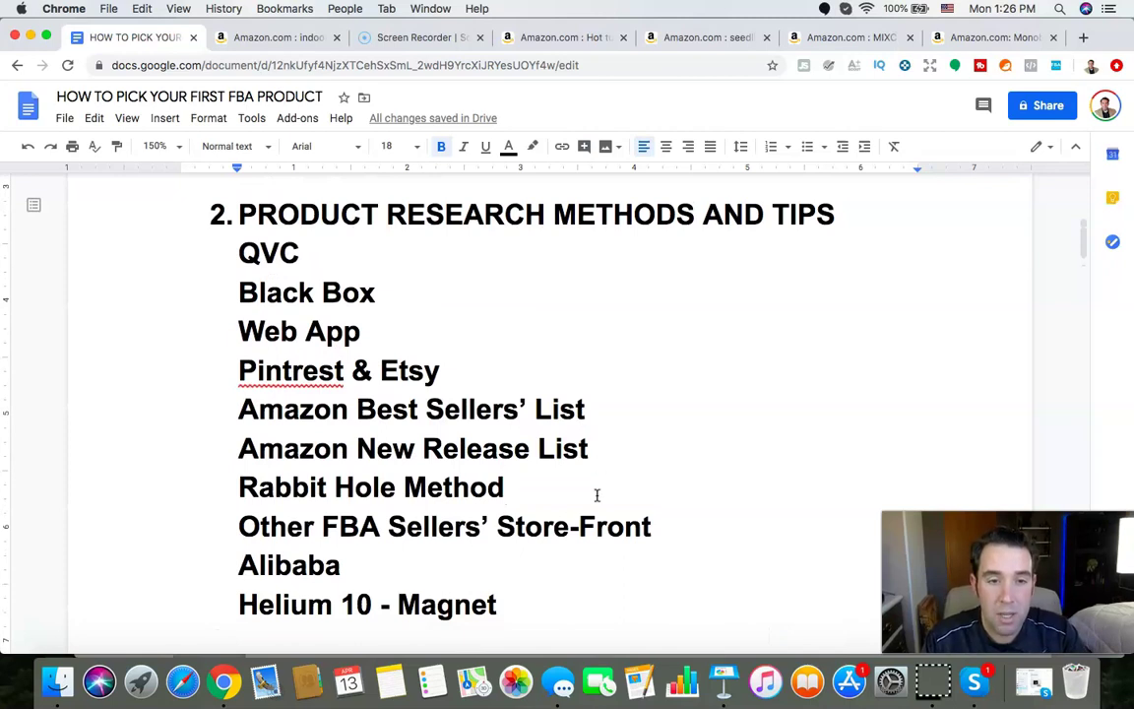
scroll(596, 494, down, 2)
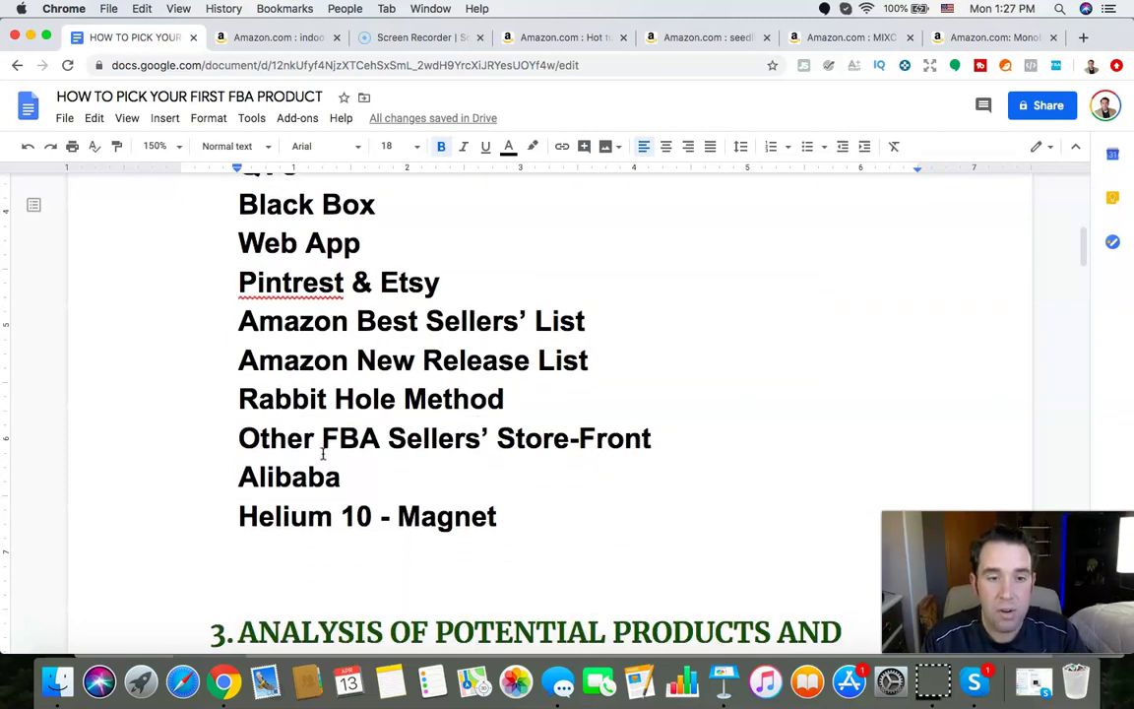
- Open the ANGTUO seed starter peat pots listing (B082D7QYJD) from the Xray results for seedling starter tray
click(690, 39)
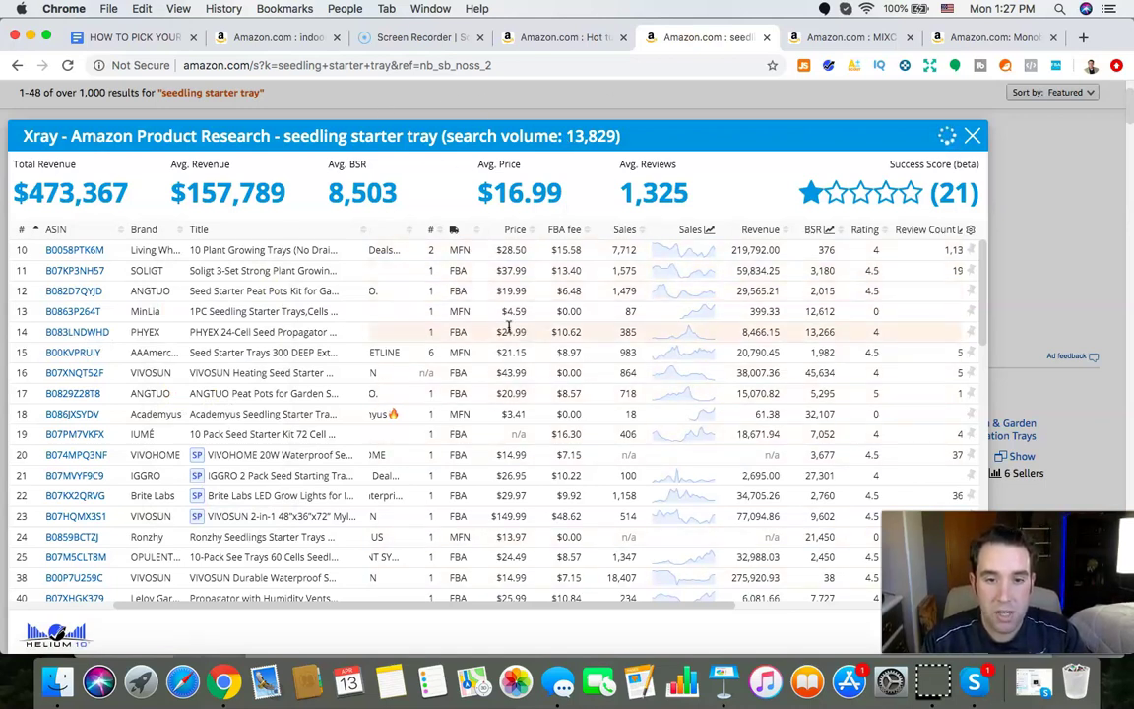
drag(454, 230, 457, 246)
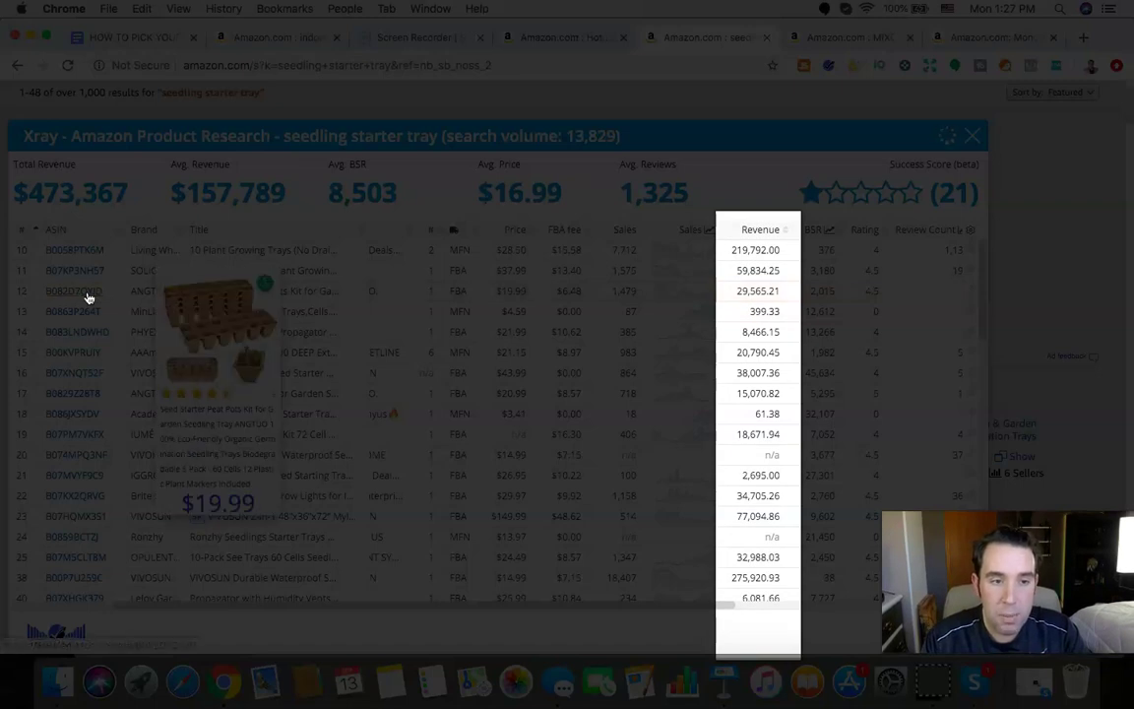
click(88, 298)
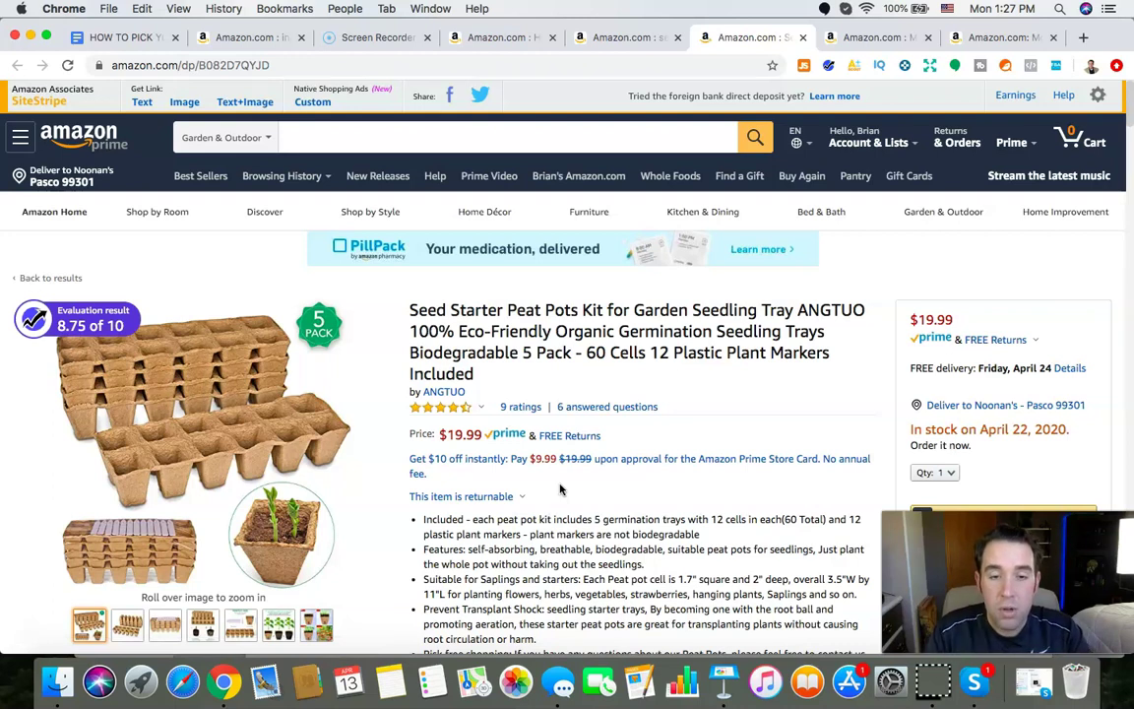
- Check the seller details on the ANGTUO peat pots listing and open that seller's storefront
scroll(678, 462, down, 2)
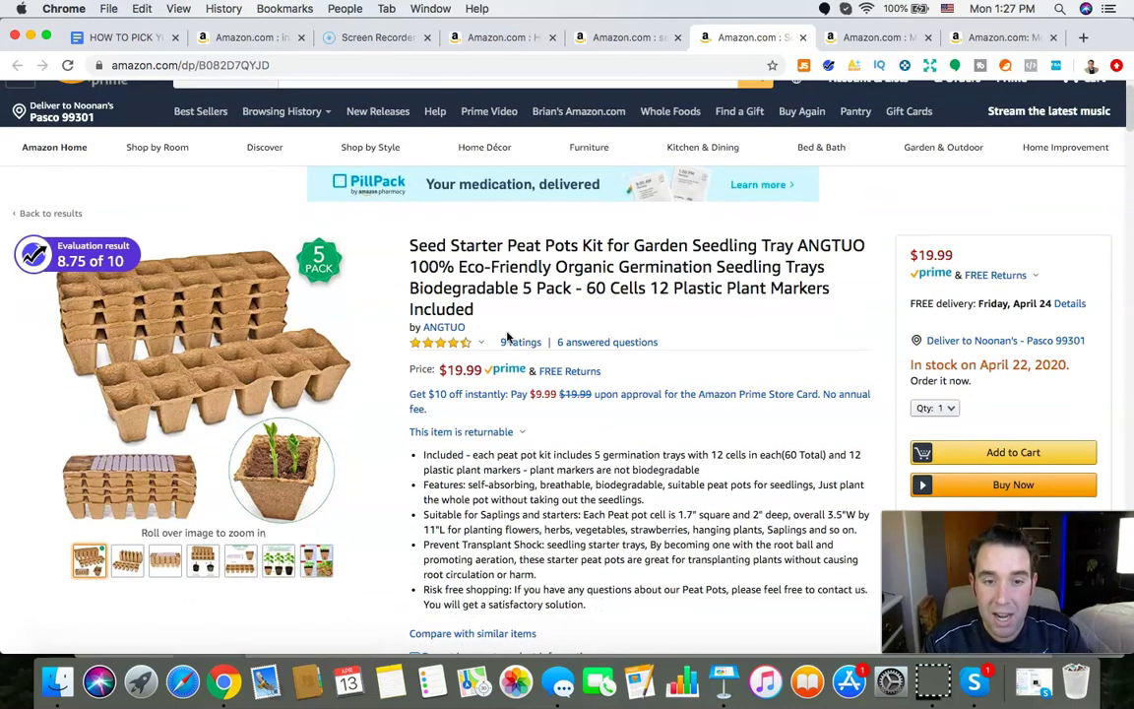
scroll(735, 399, down, 3)
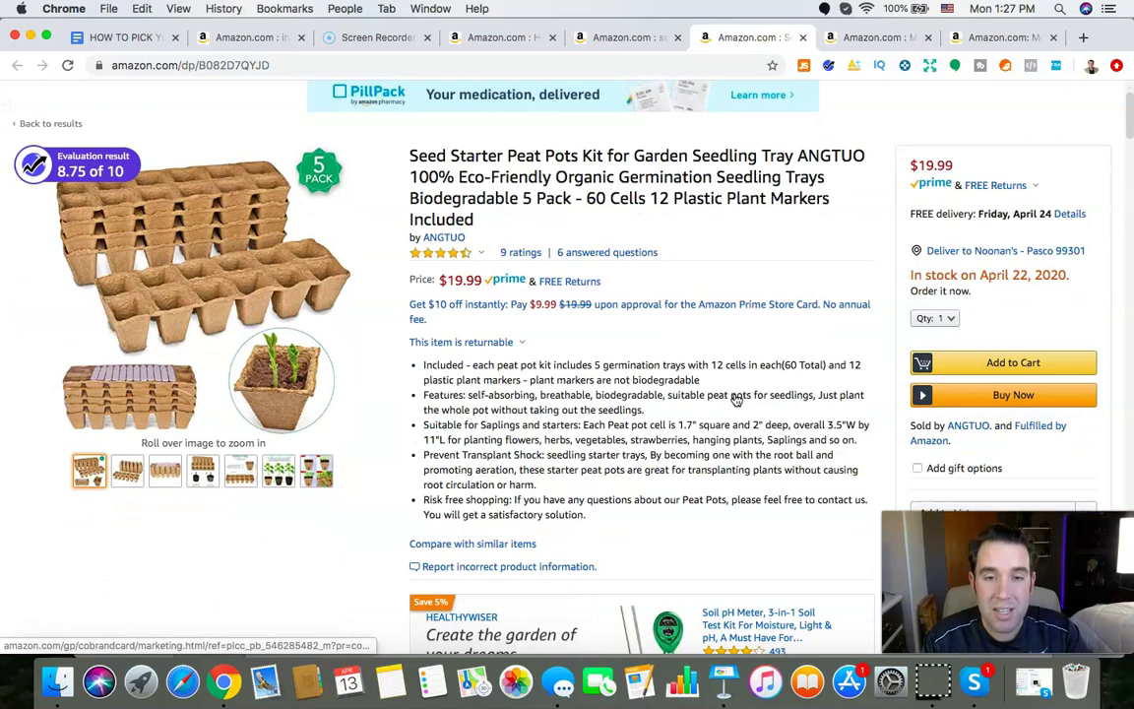
scroll(735, 399, down, 7)
scroll(429, 270, up, 7)
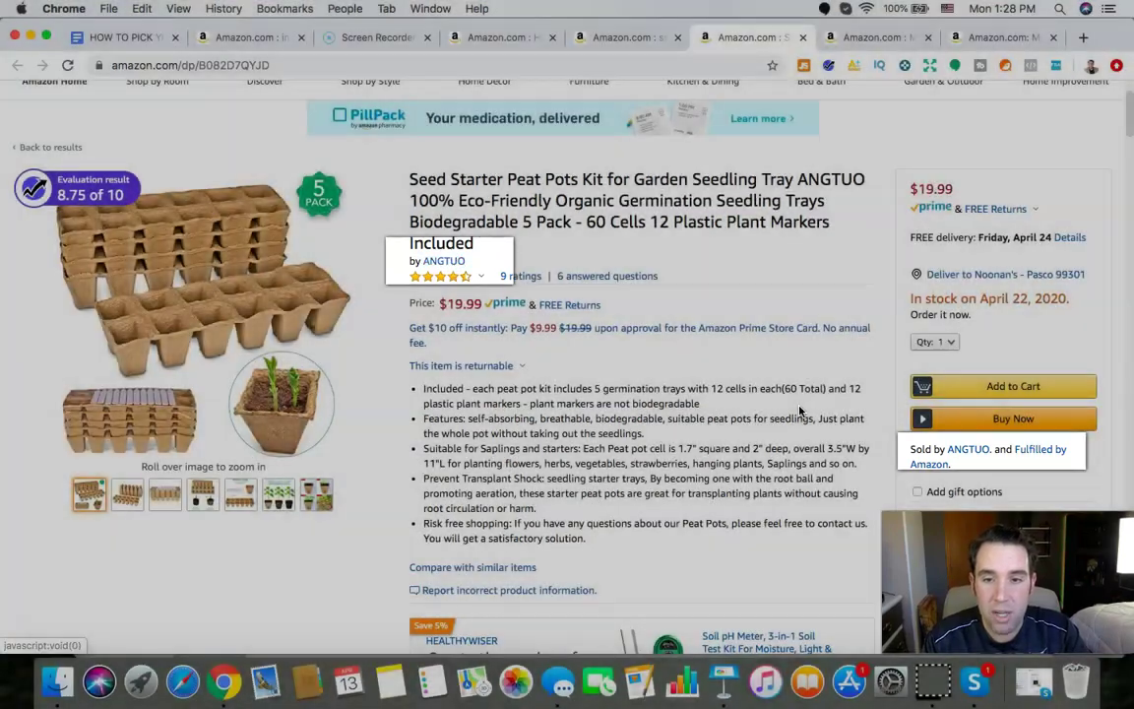
scroll(724, 370, down, 2)
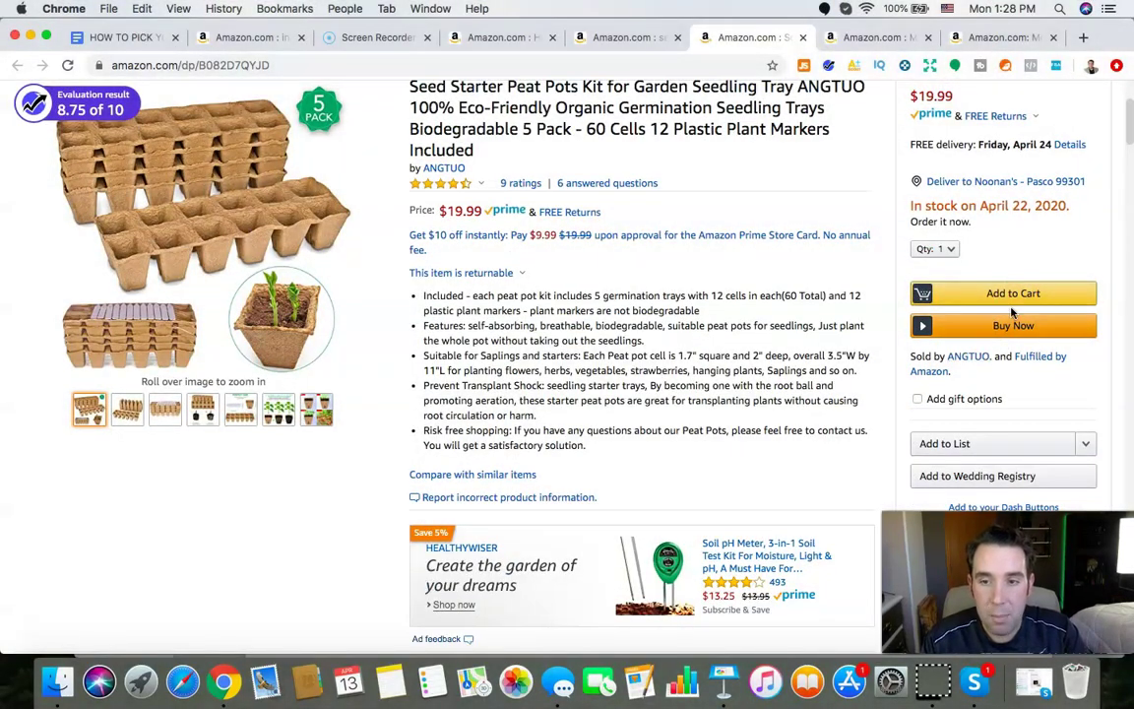
click(951, 360)
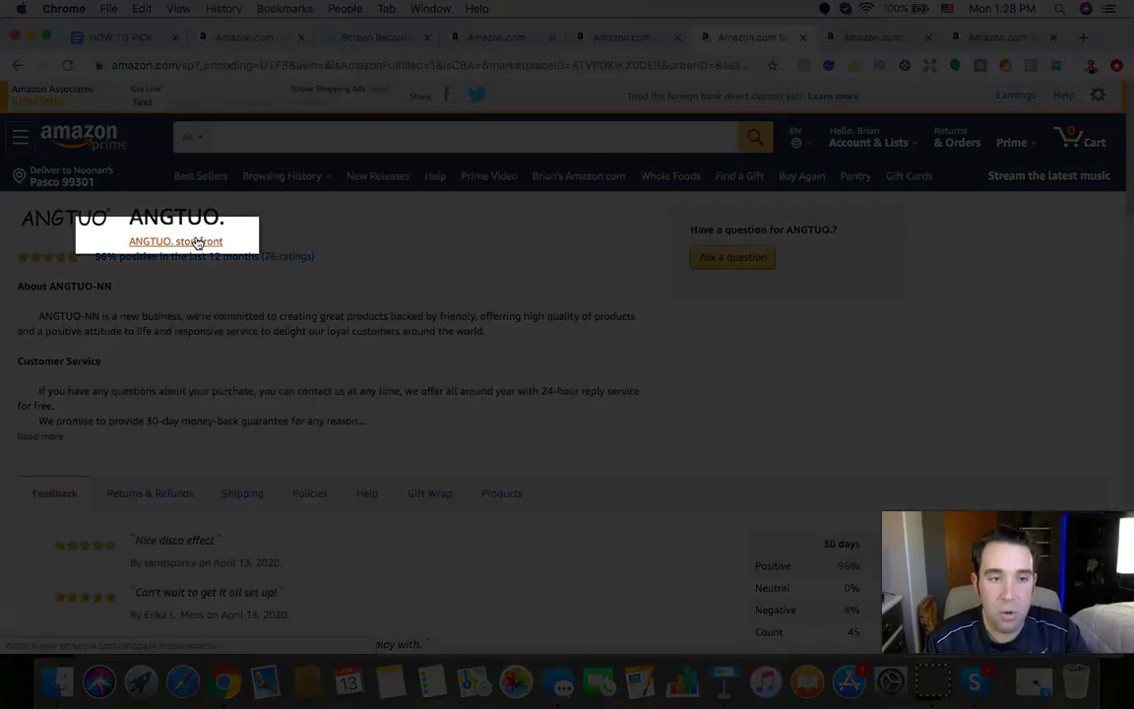
click(197, 242)
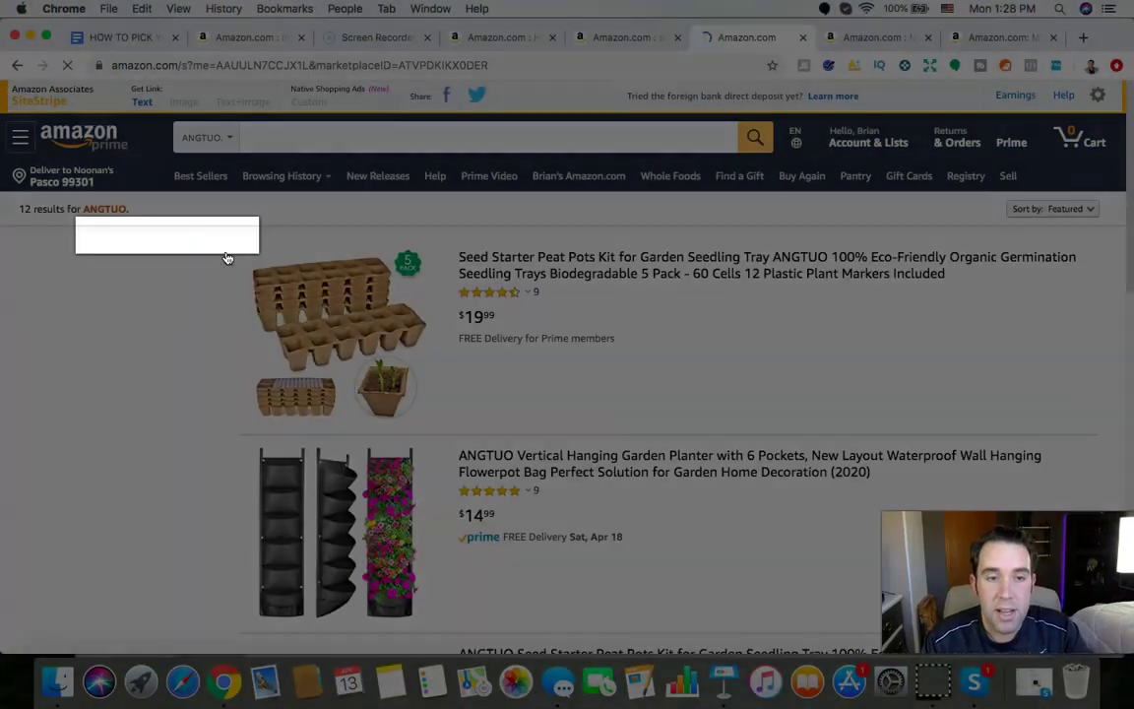
- Look through the products offered in the ANGTUO storefront
scroll(689, 516, down, 2)
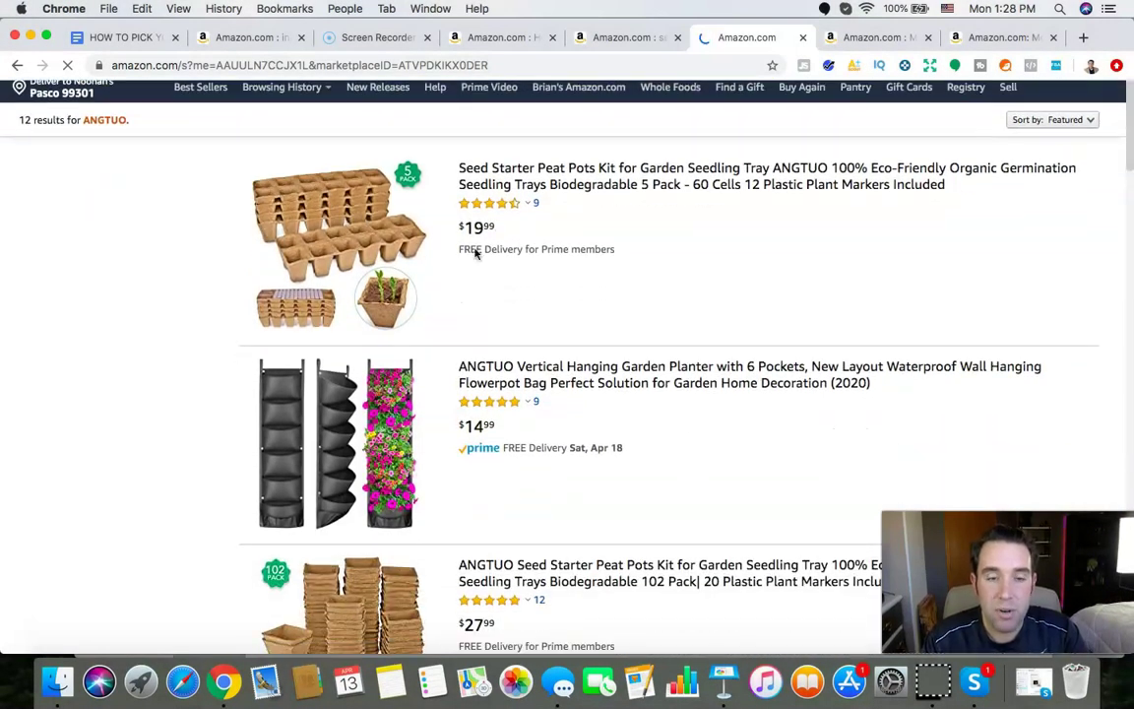
scroll(531, 388, down, 3)
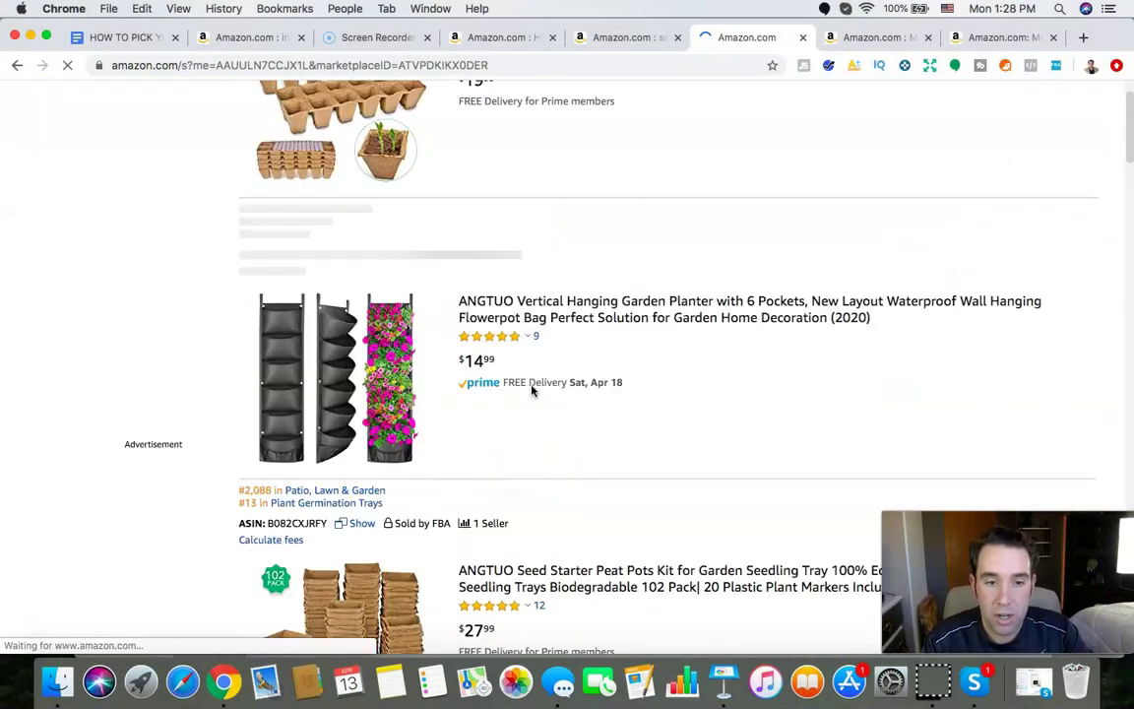
scroll(548, 449, up, 3)
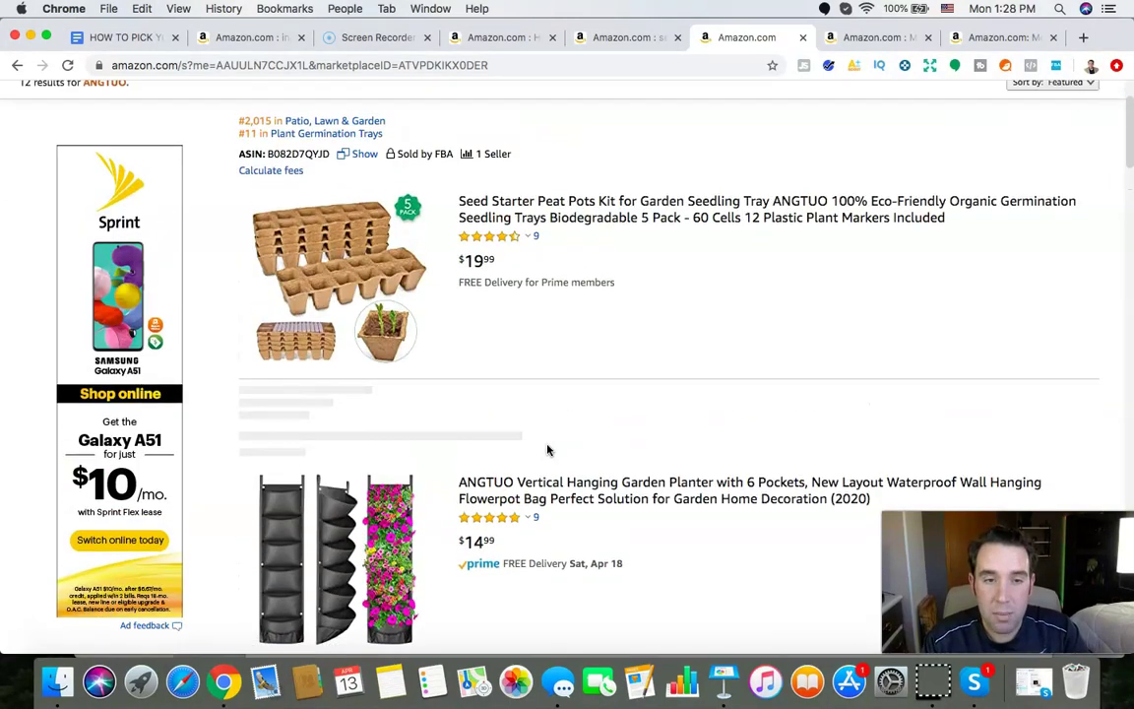
scroll(548, 450, up, 2)
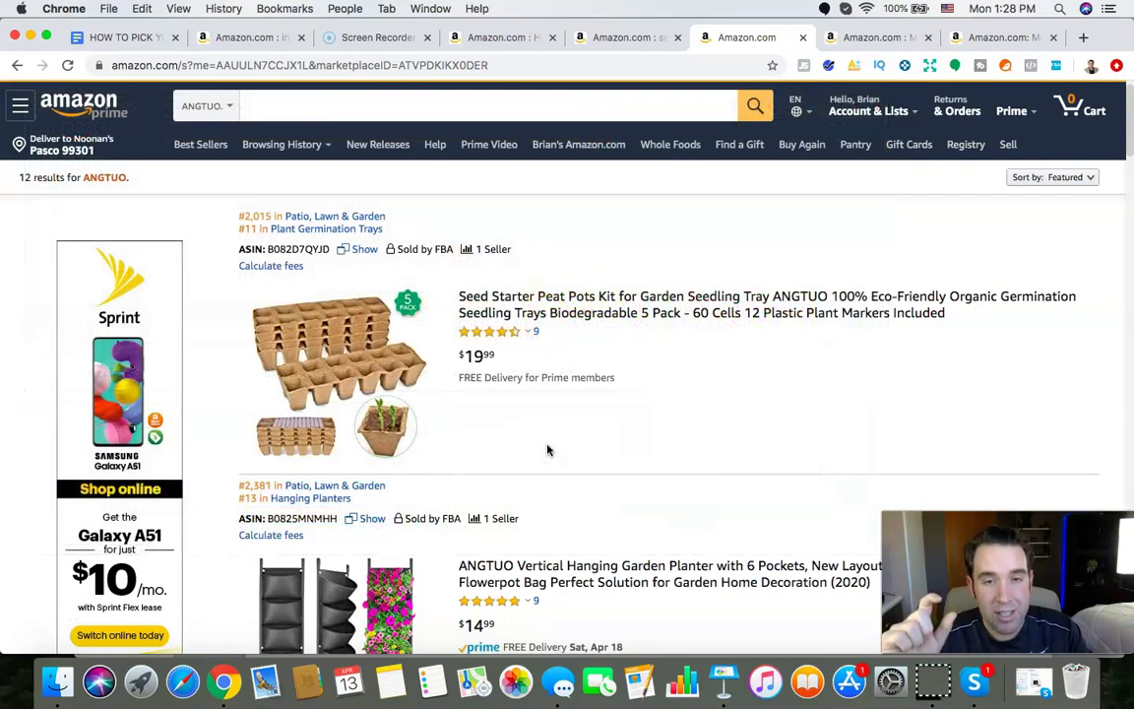
- Run Helium 10 Xray on the ANGTUO storefront and review the products' revenue, ratings and review counts, previewing B0825MNMHH and B082CXJRFY
click(828, 65)
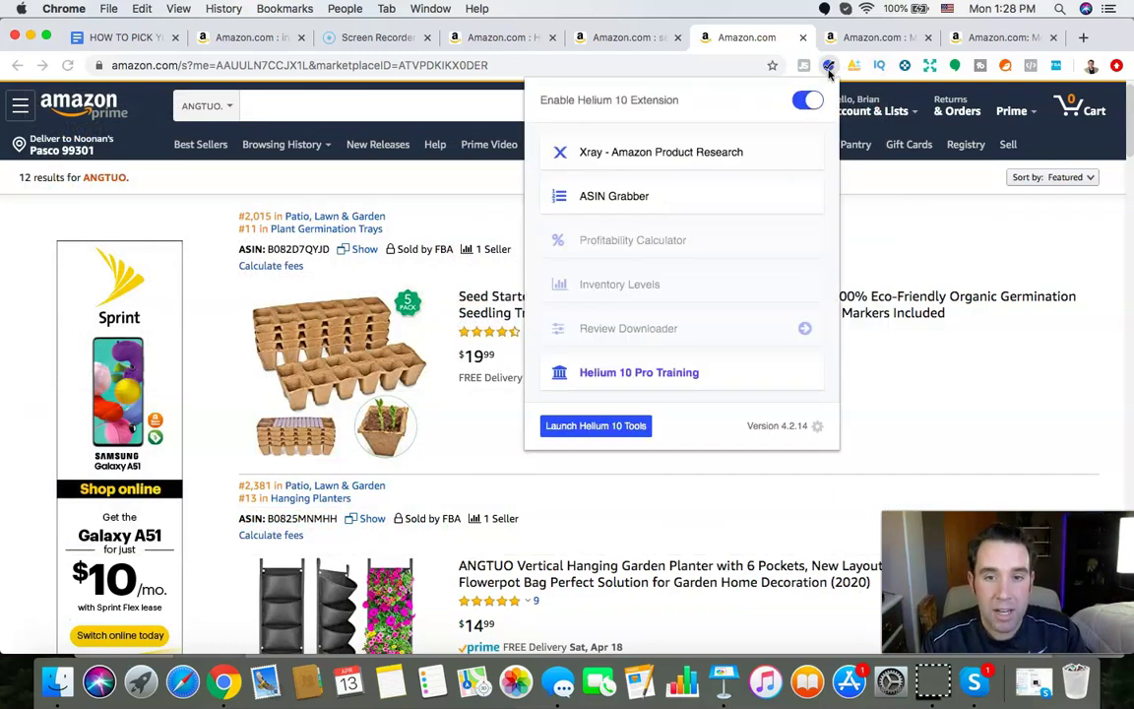
click(701, 154)
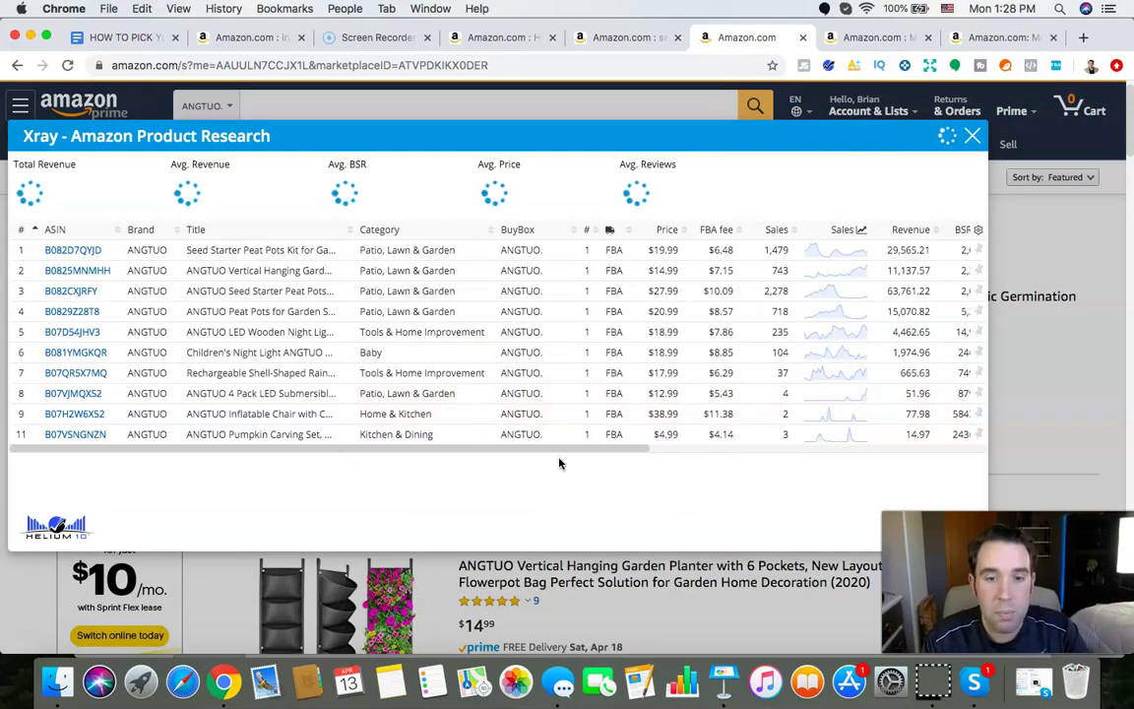
drag(557, 451, 687, 449)
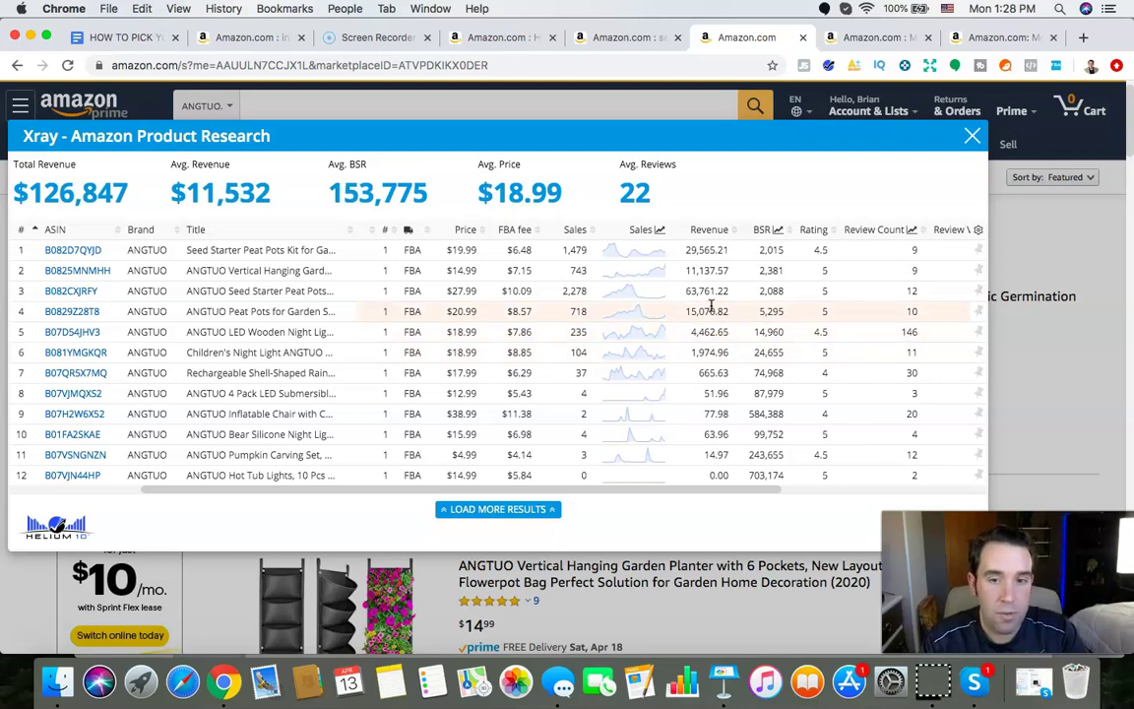
mouse_move(96, 268)
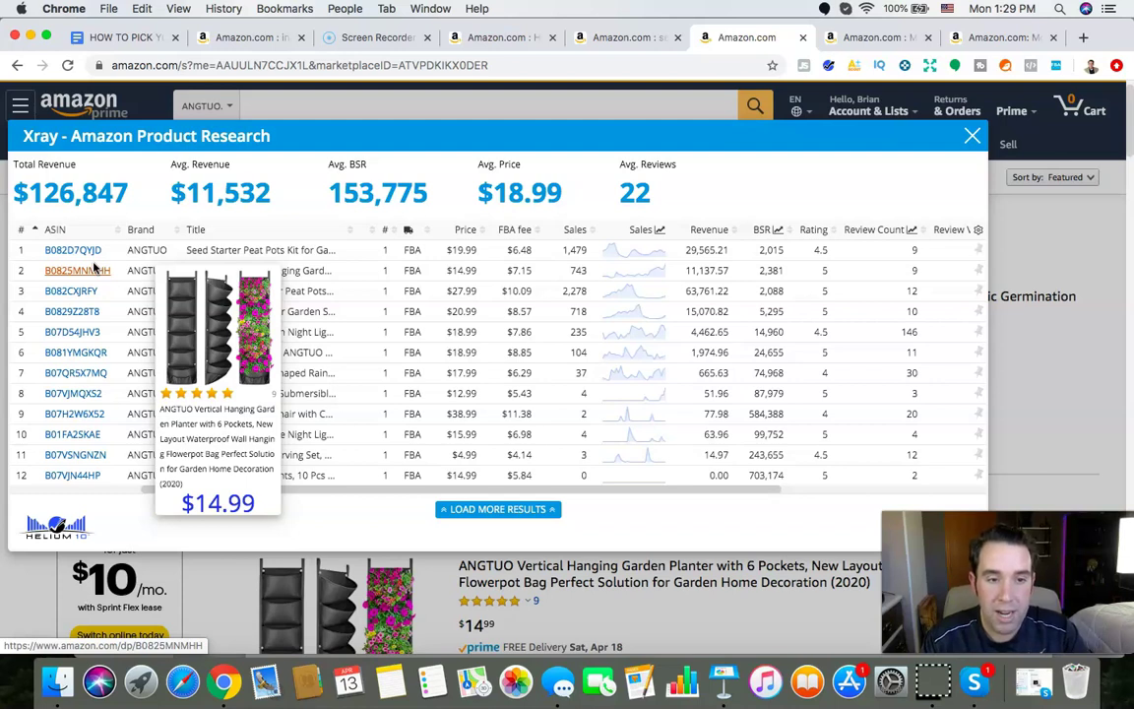
mouse_move(90, 291)
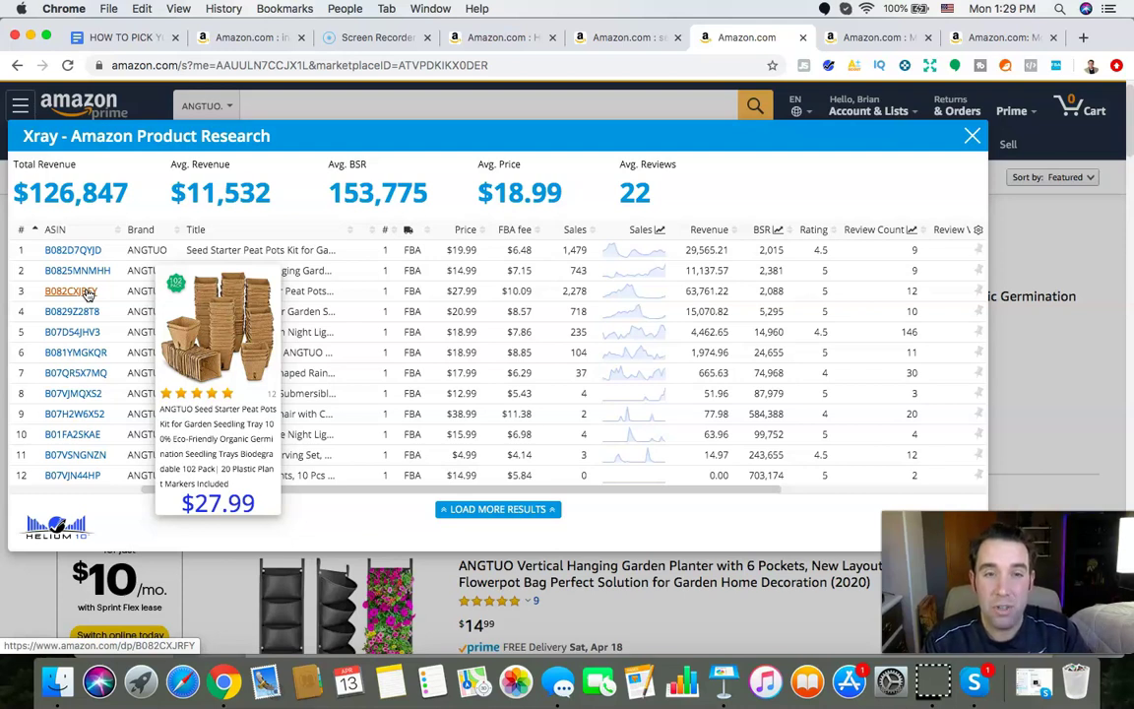
- Return to the HOW TO PICK YOUR FIRST FBA PRODUCT document and highlight the Alibaba method in the list
click(116, 37)
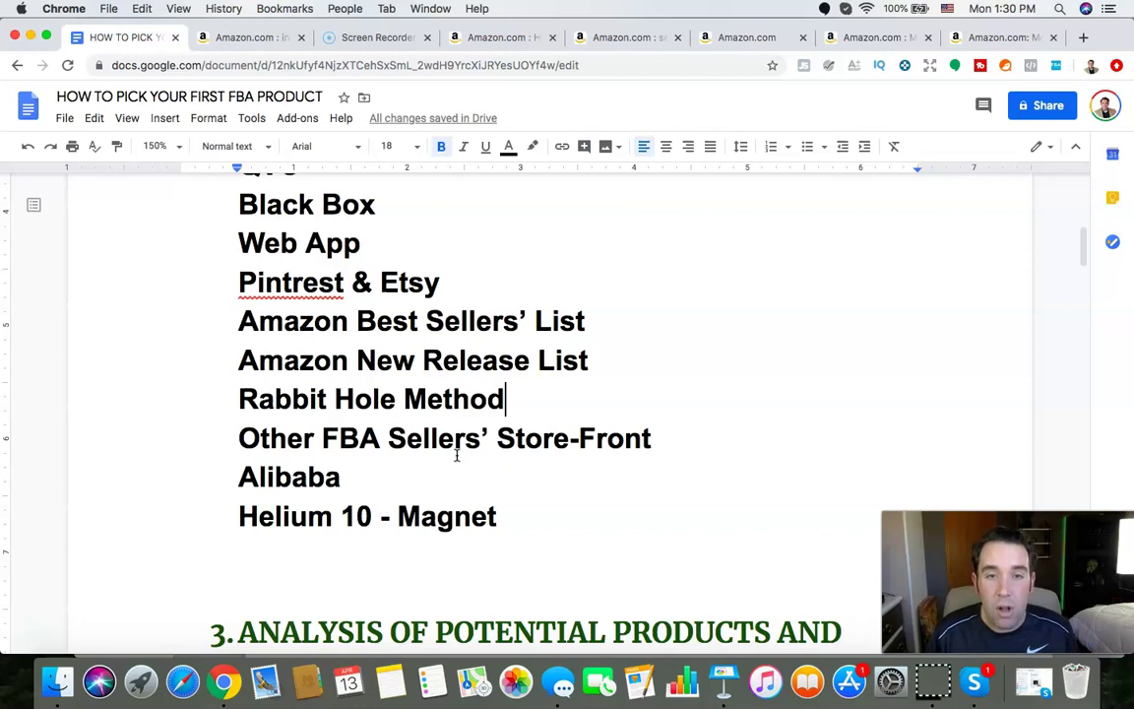
scroll(456, 453, down, 2)
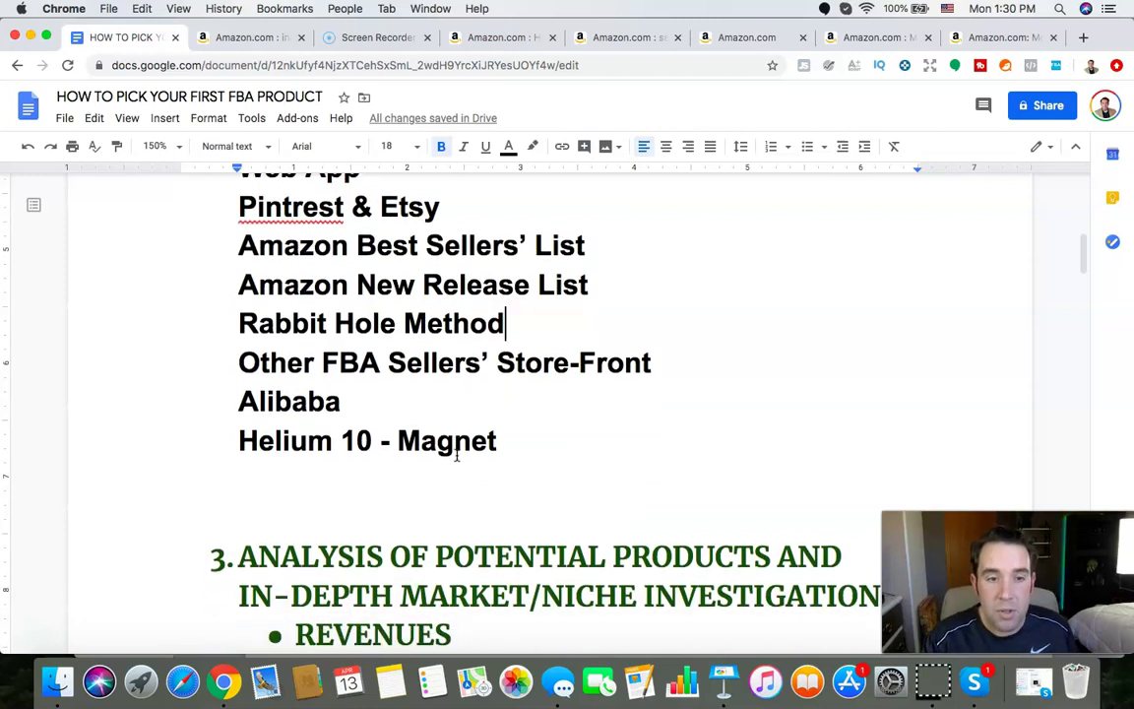
drag(225, 403, 364, 400)
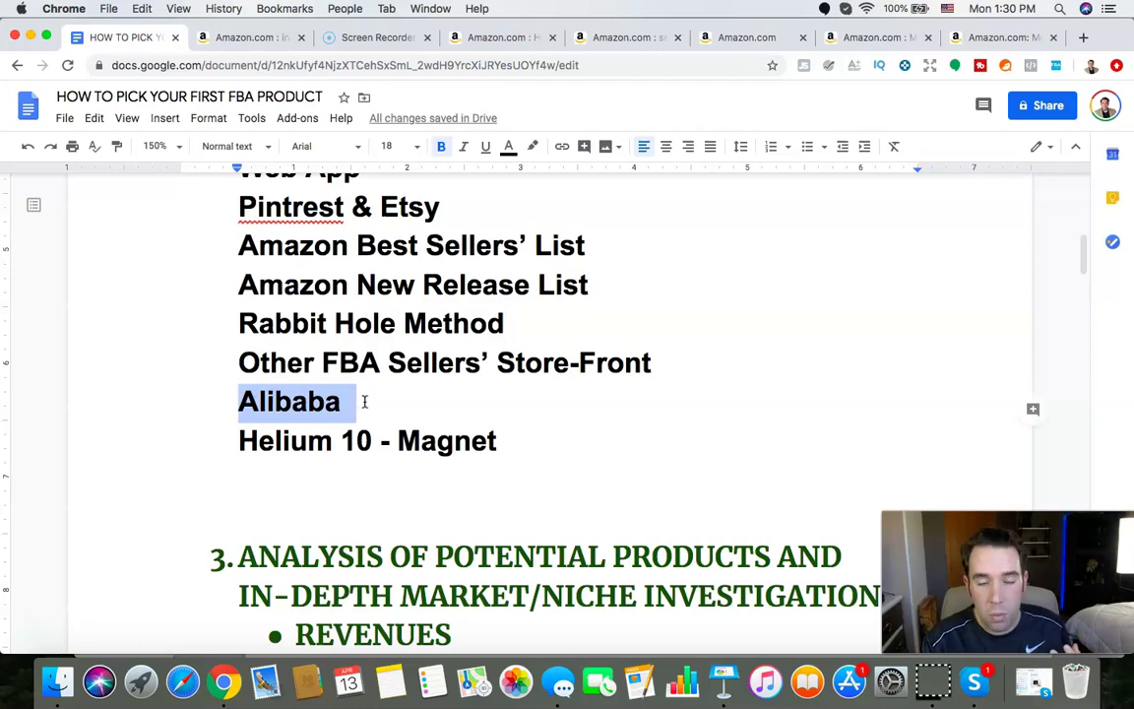
click(377, 405)
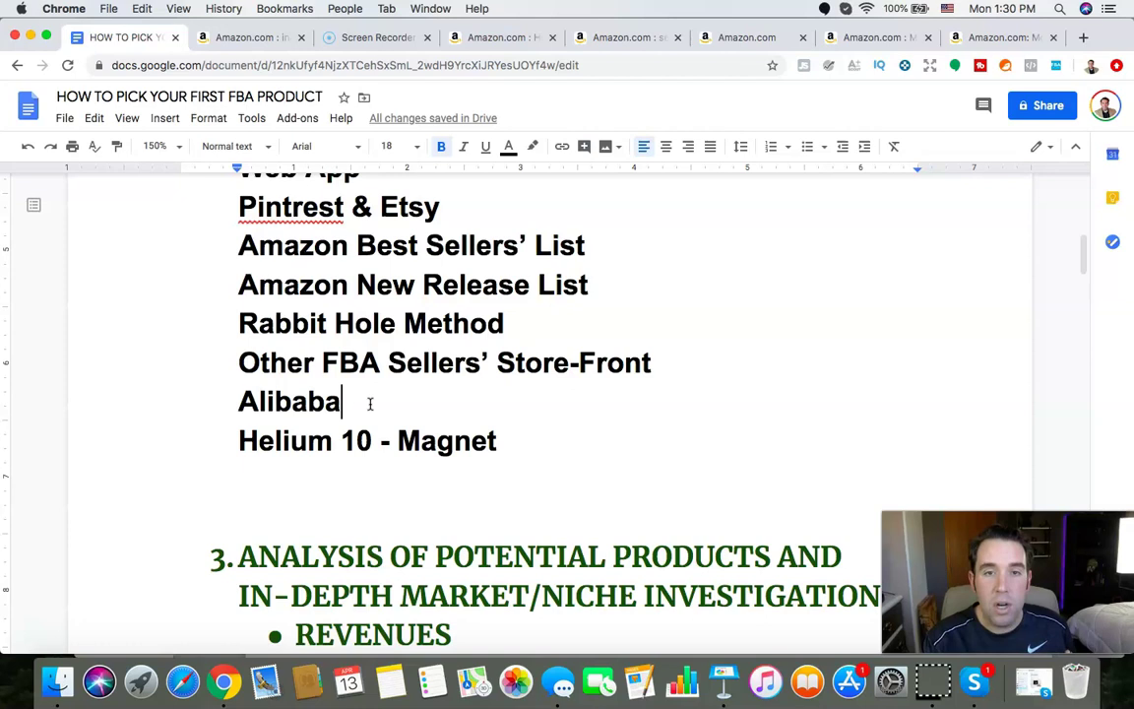
- Open alibaba.com in a new browser tab and go to its Home & Garden category
click(1083, 39)
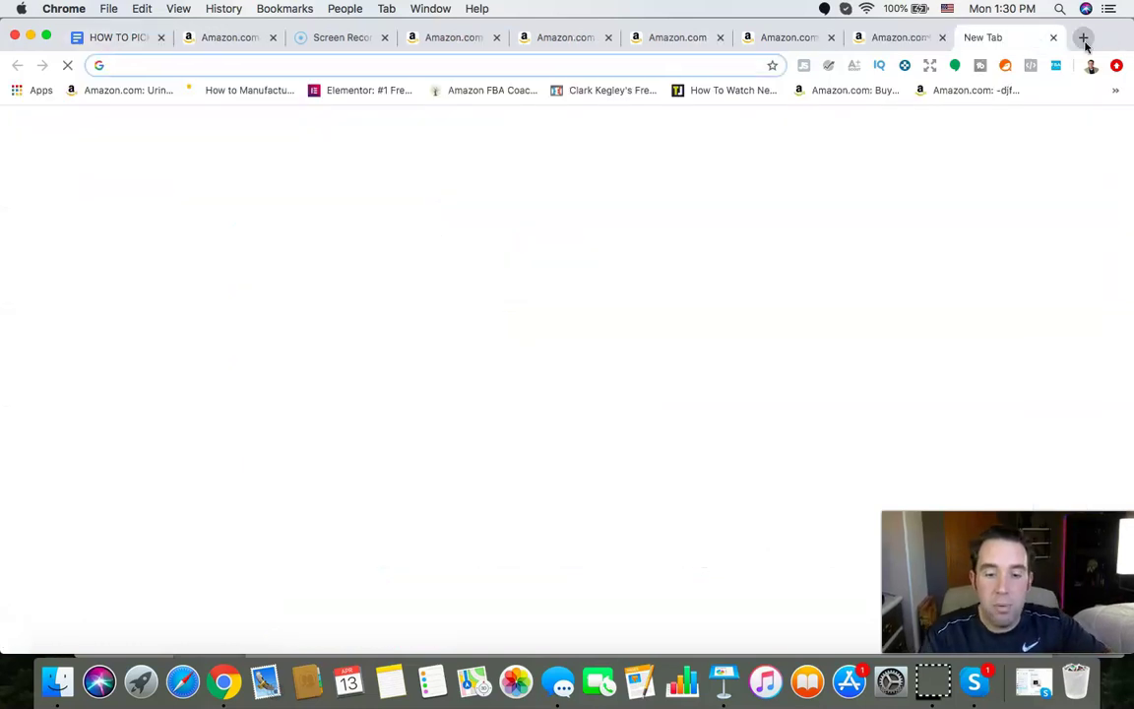
text(al)
key(Return)
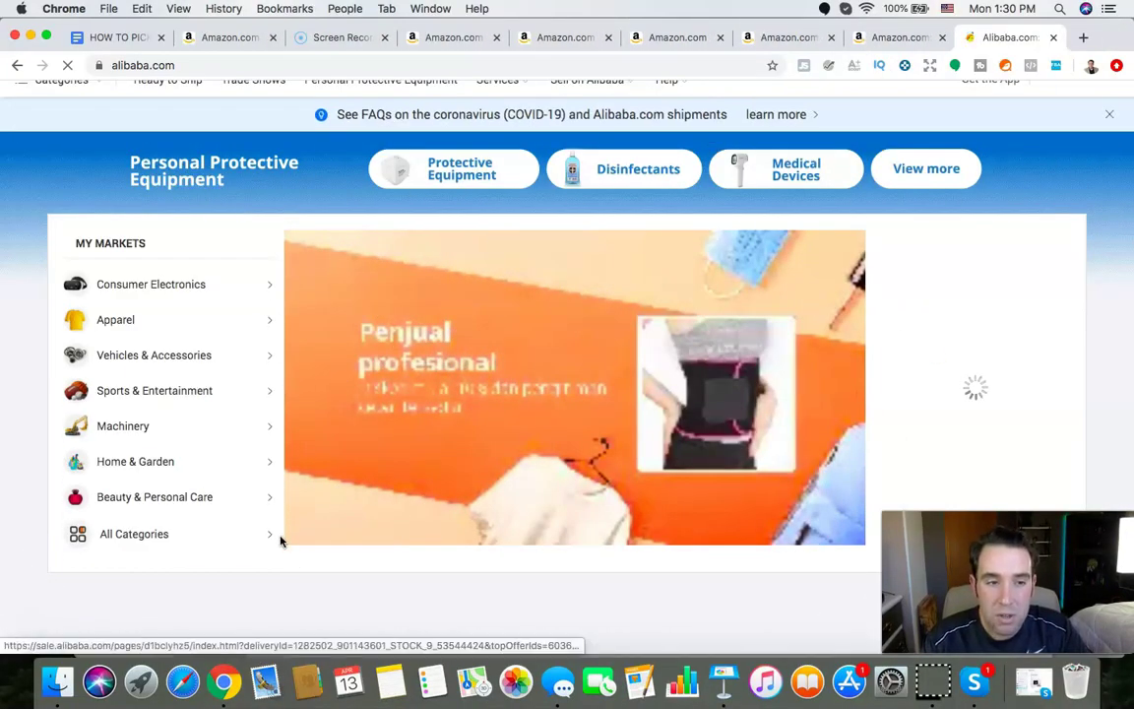
click(180, 464)
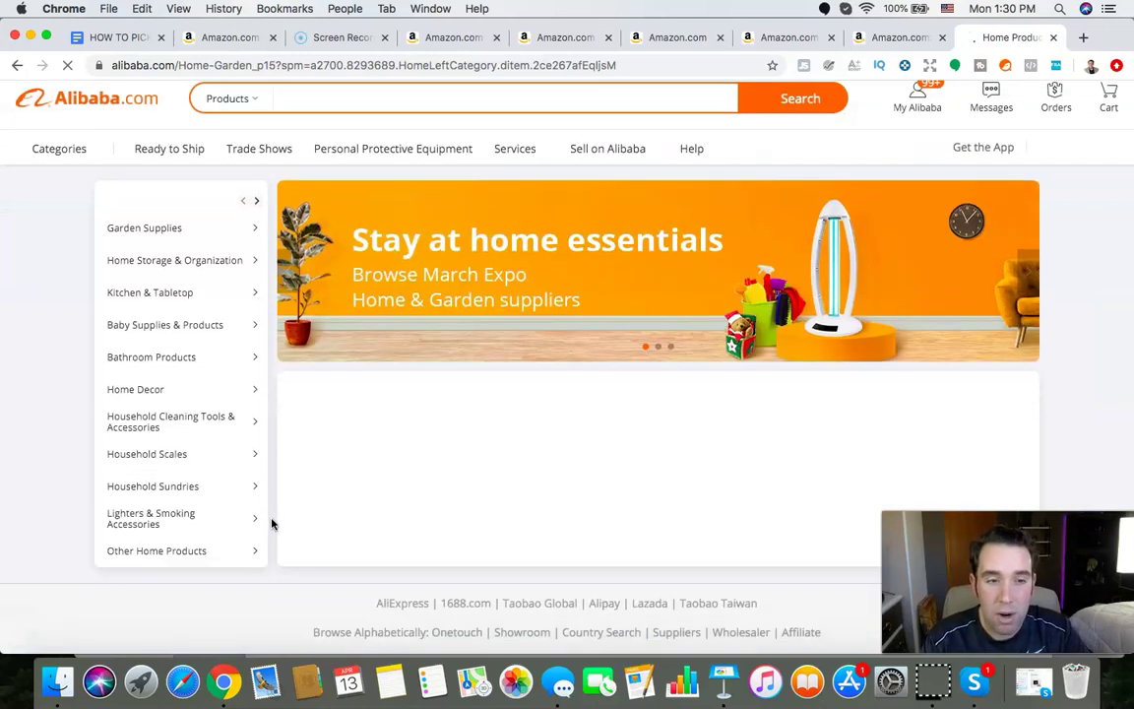
- Browse the Home & Garden subcategories and open Kitchen Tools & Gadgets under Kitchen & Tabletop
scroll(273, 523, down, 1)
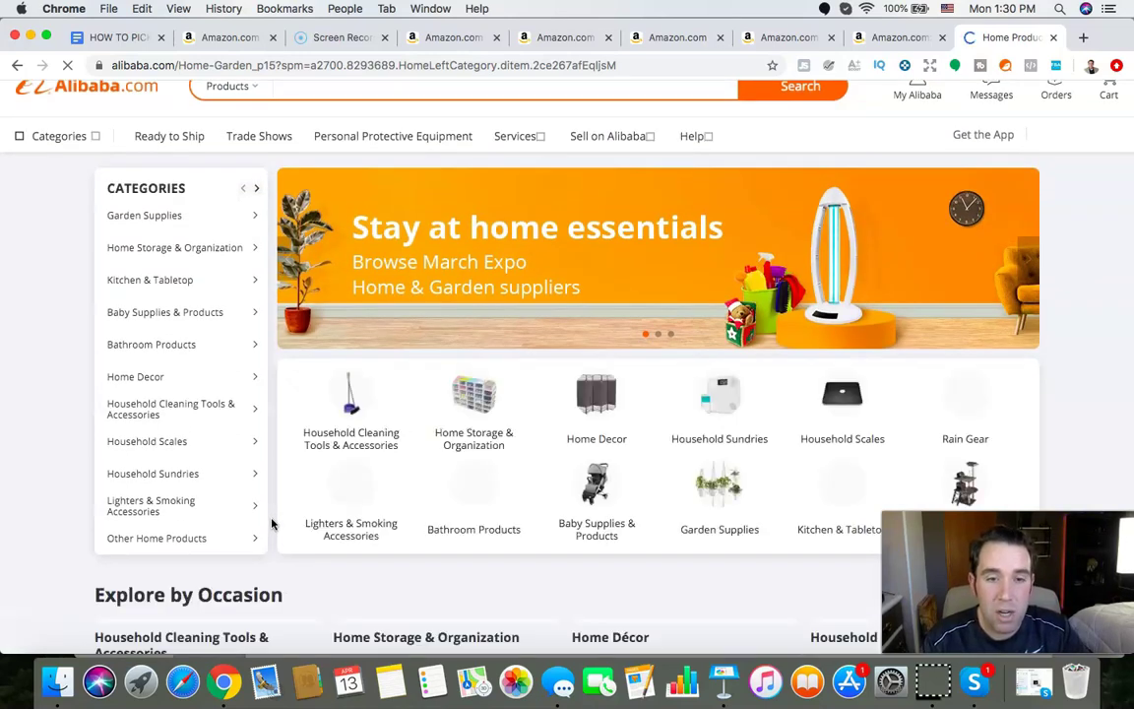
scroll(273, 523, down, 2)
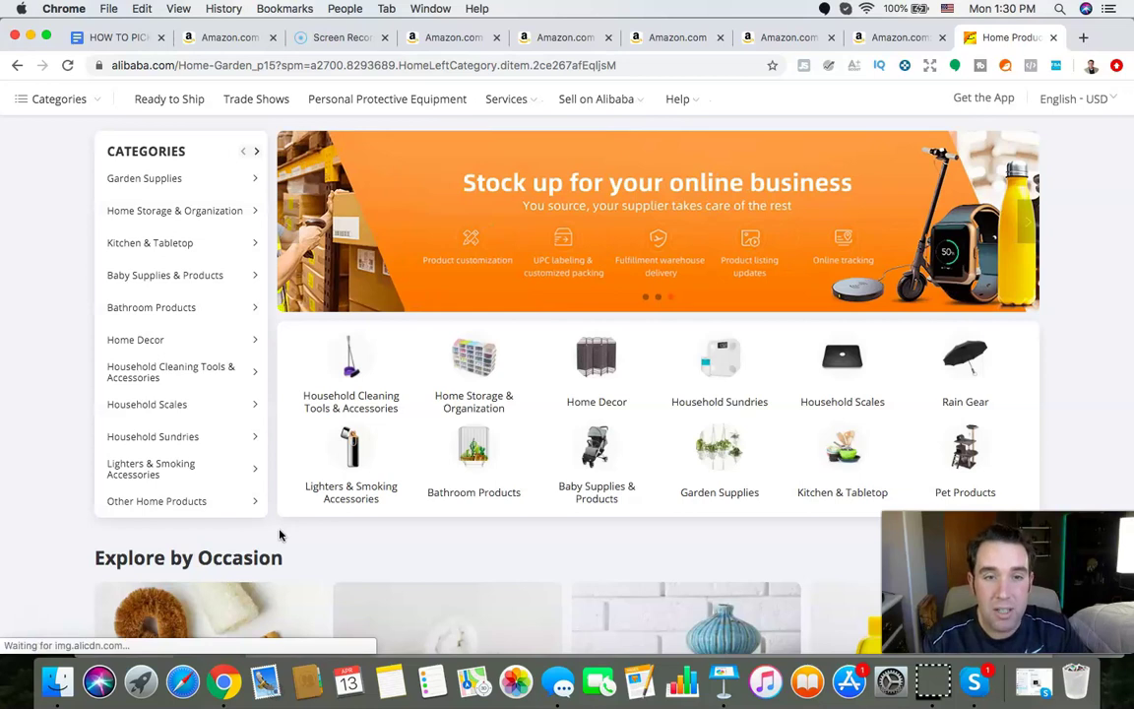
scroll(280, 534, down, 2)
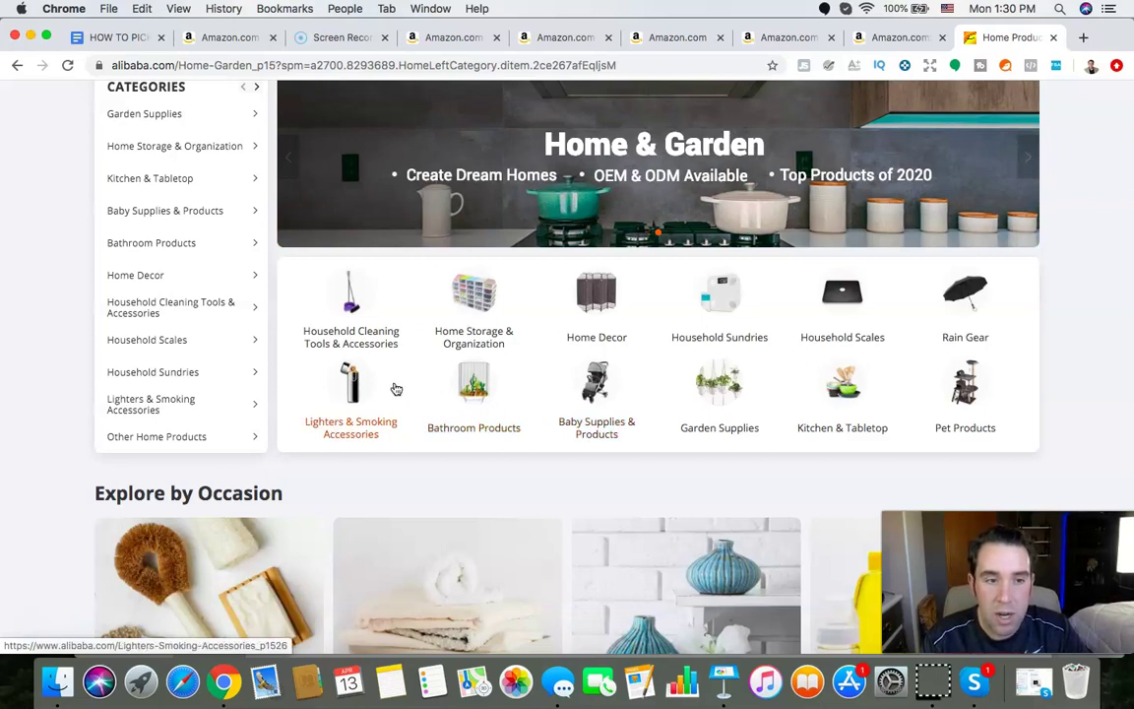
mouse_move(192, 184)
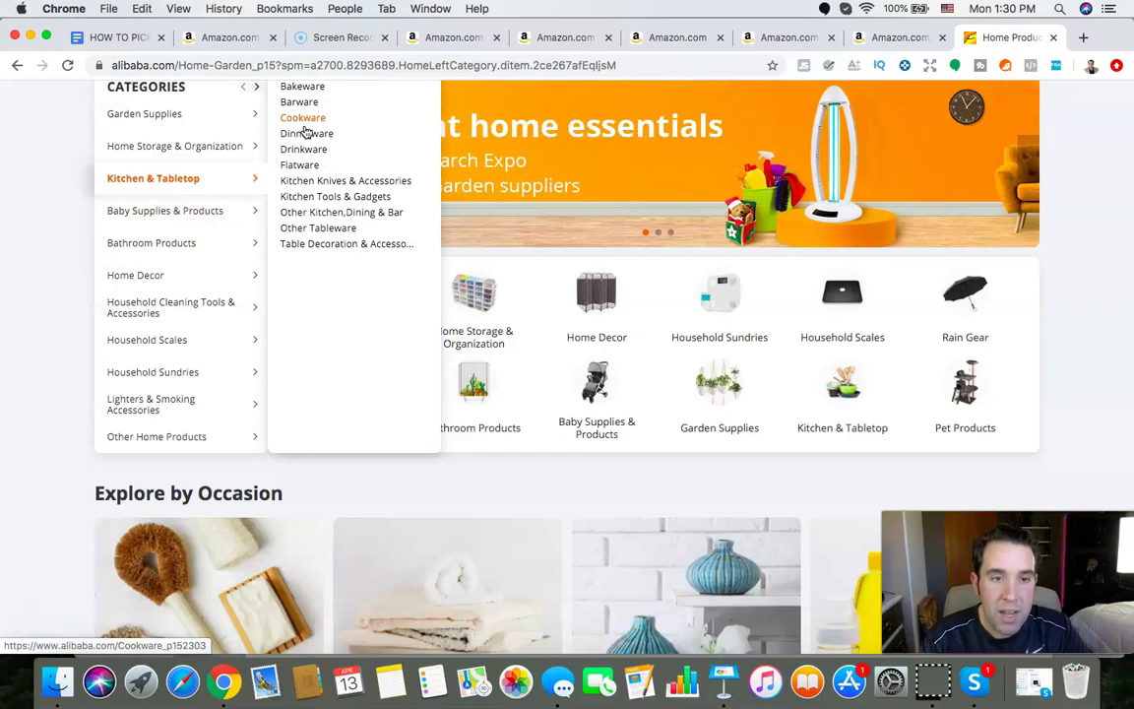
click(317, 200)
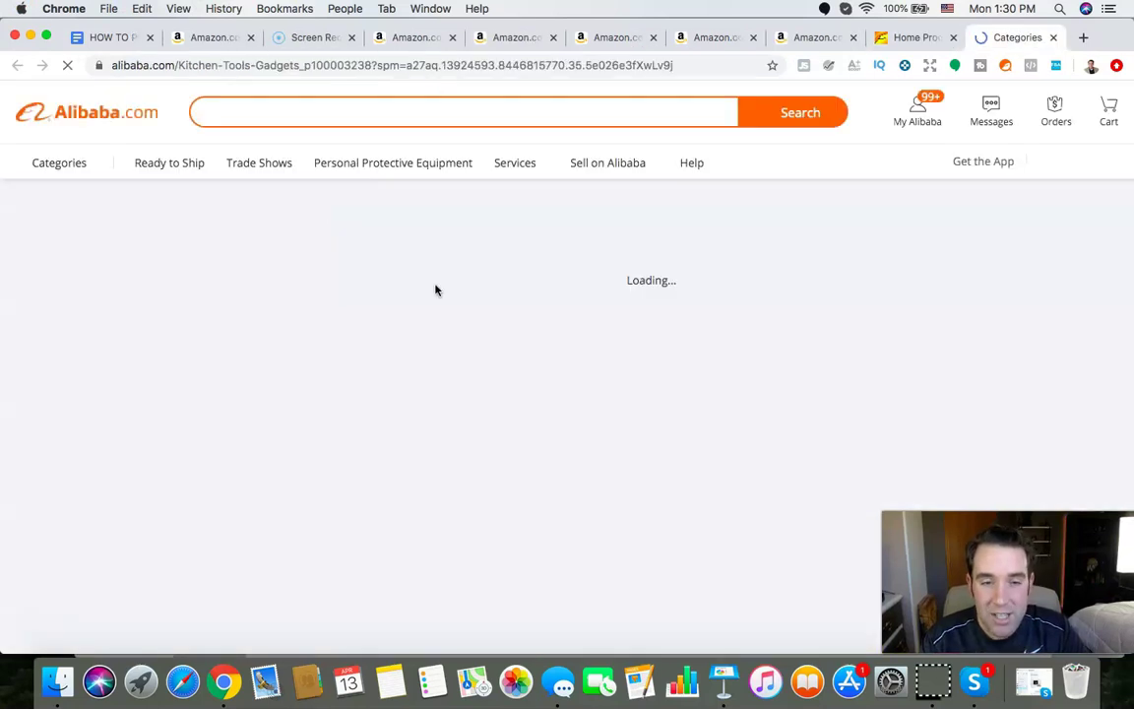
- Look through the recommended Kitchen Tools & Gadgets products on Alibaba for product ideas, including their prices and minimum order quantities
scroll(685, 529, down, 1)
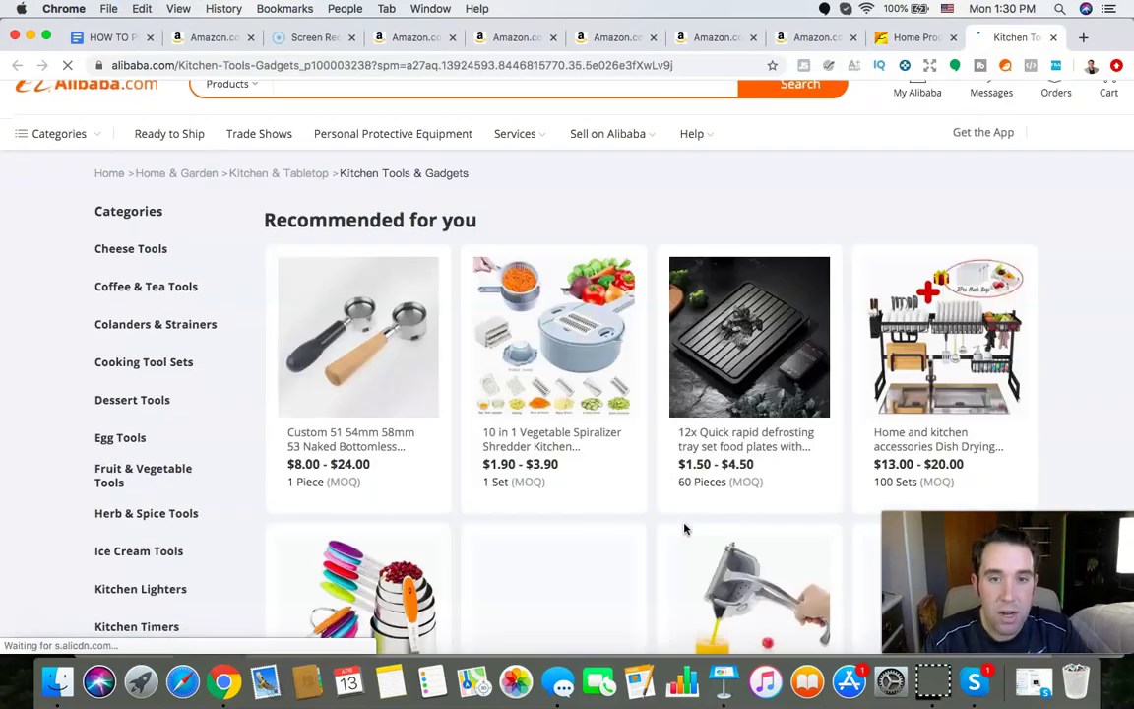
scroll(685, 530, down, 2)
scroll(685, 529, down, 1)
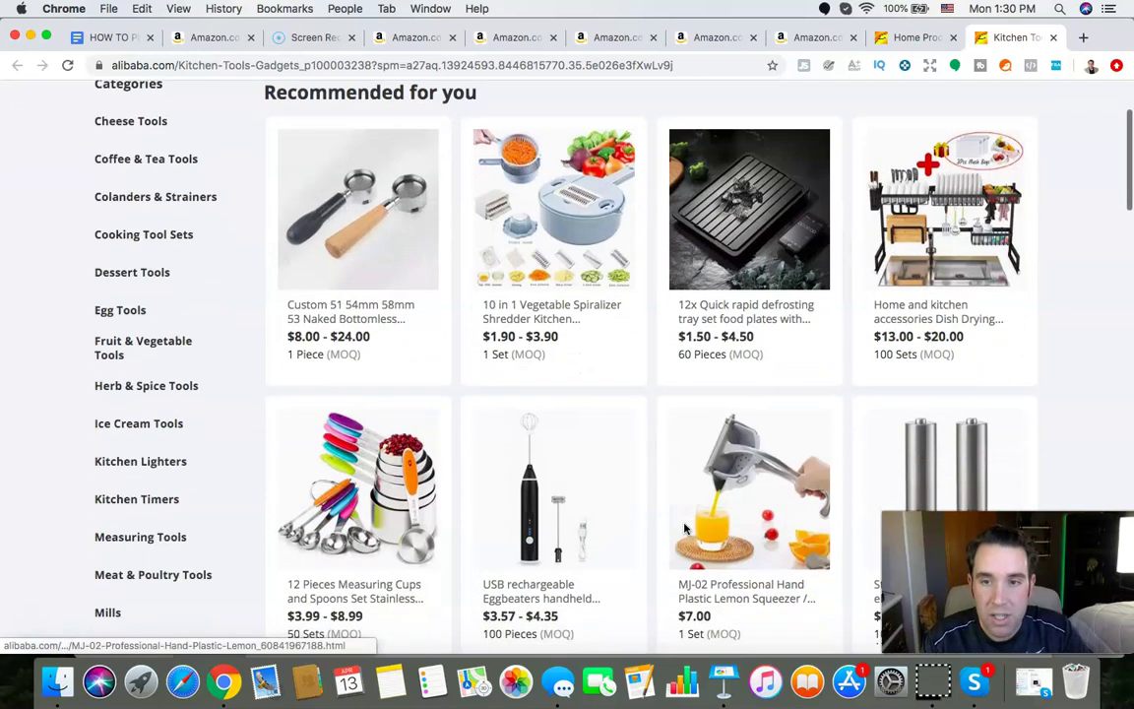
scroll(685, 529, down, 1)
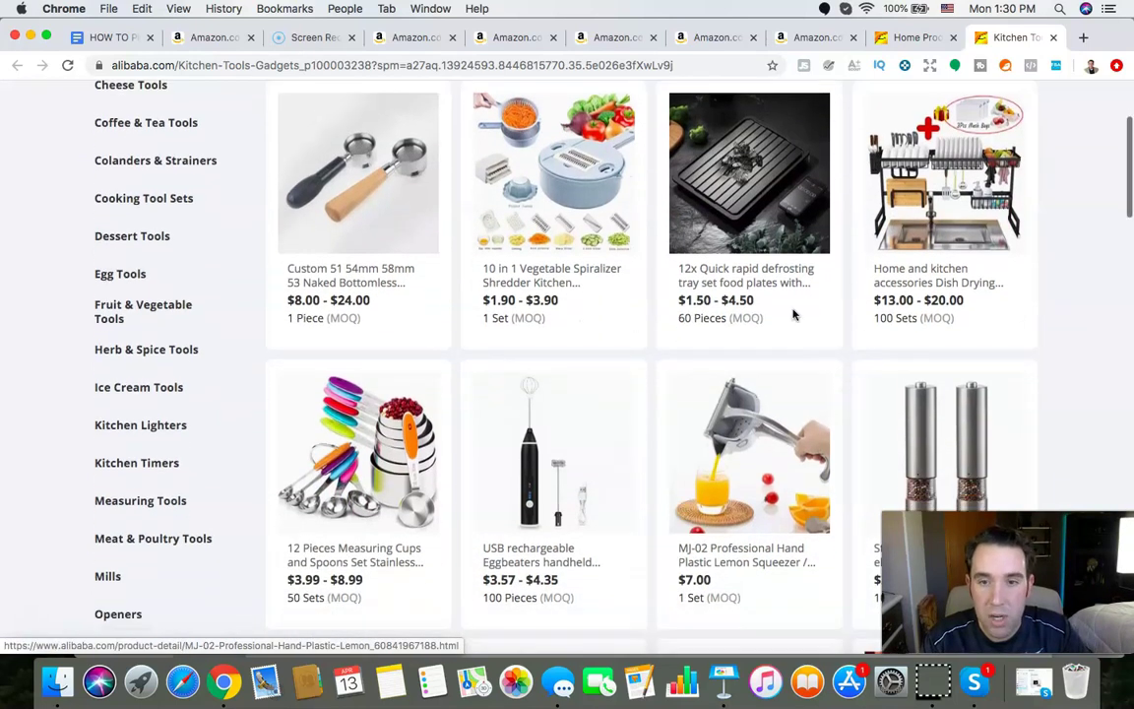
scroll(745, 458, down, 1)
scroll(745, 457, down, 2)
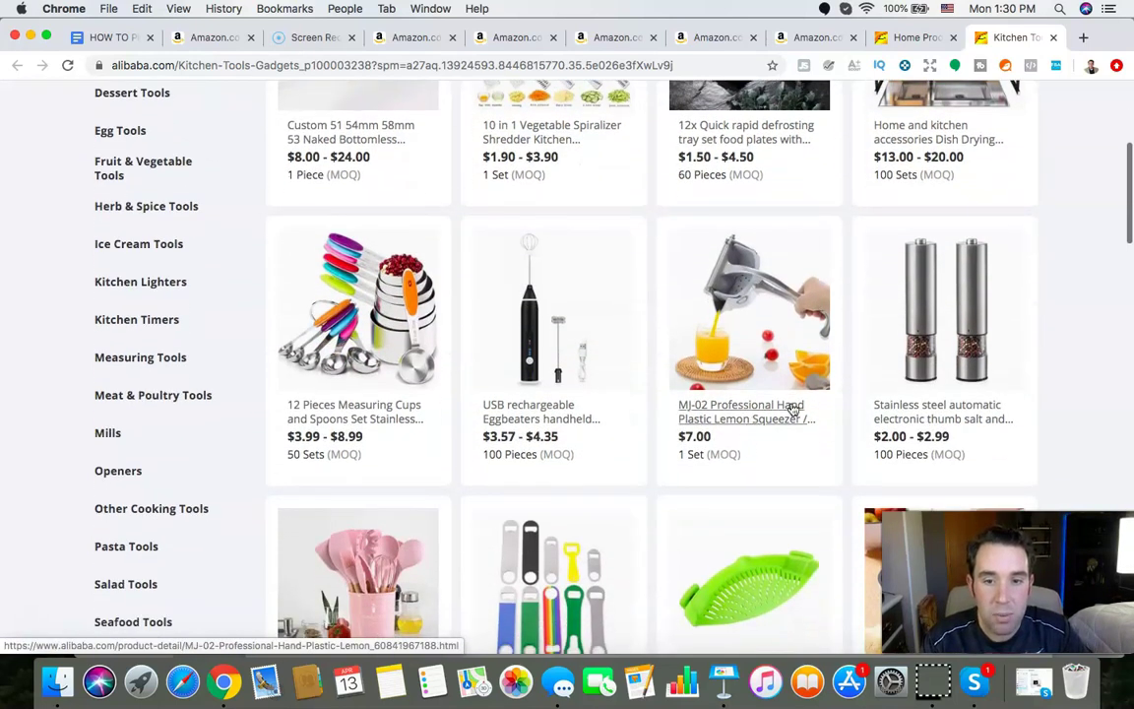
scroll(738, 431, down, 1)
scroll(738, 431, down, 3)
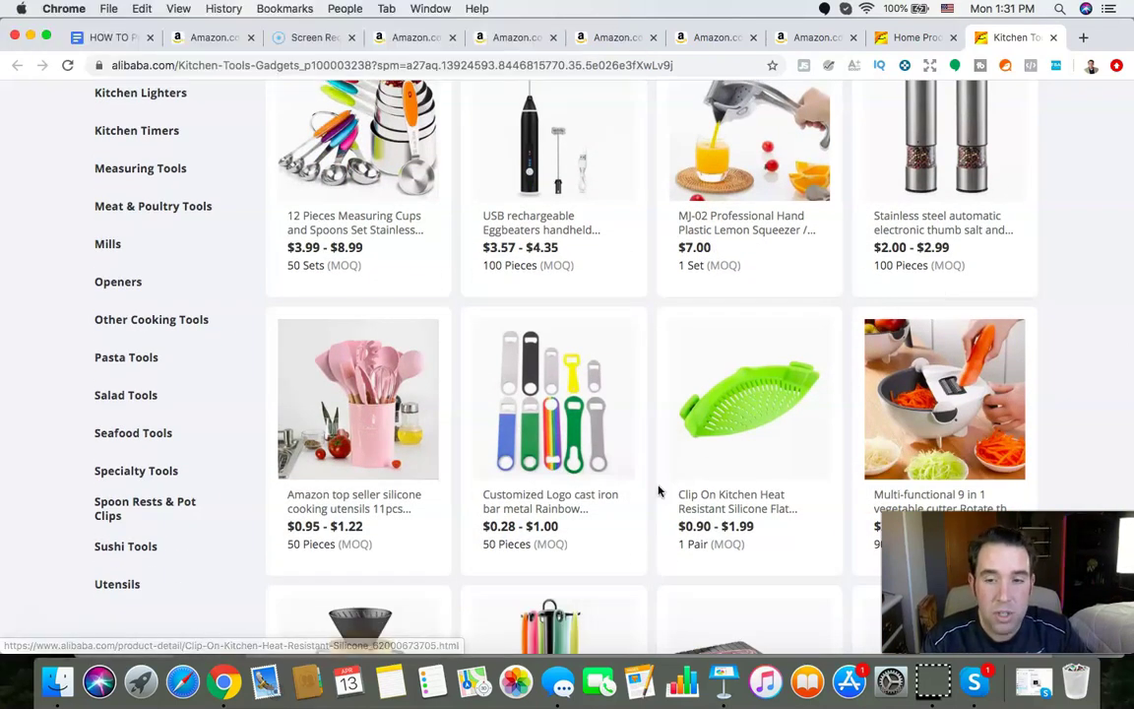
scroll(659, 489, down, 4)
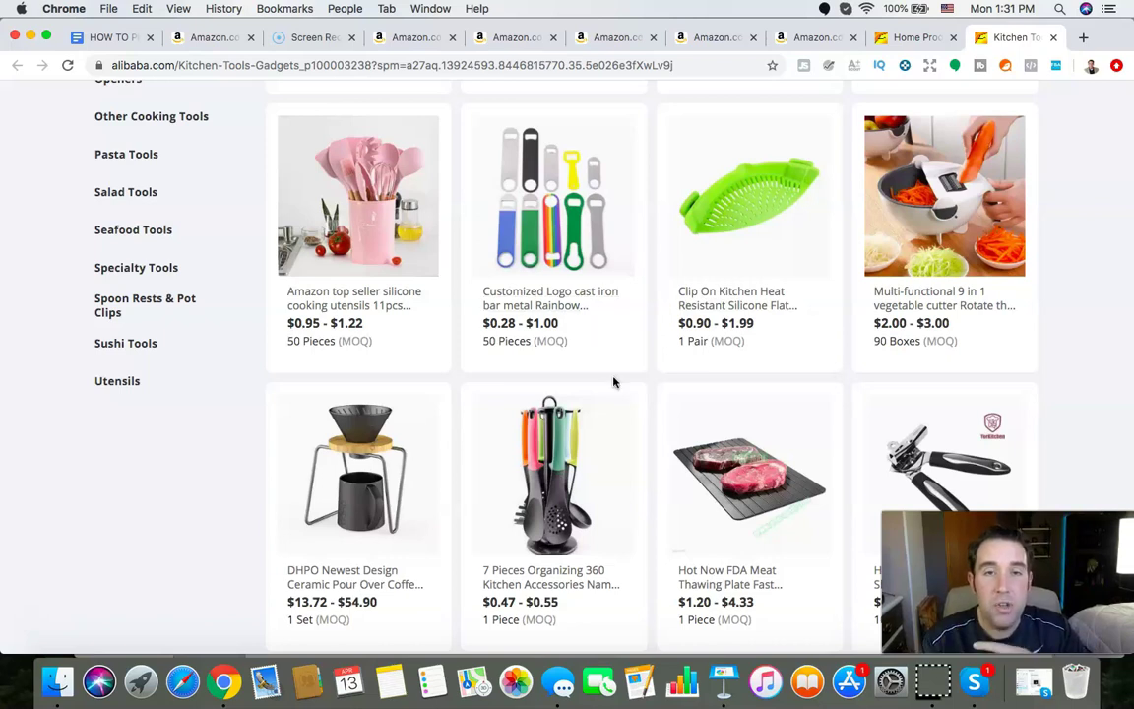
- Return to the FBA product document and review section 3 on analysing potential products and in-depth market/niche investigation
click(112, 40)
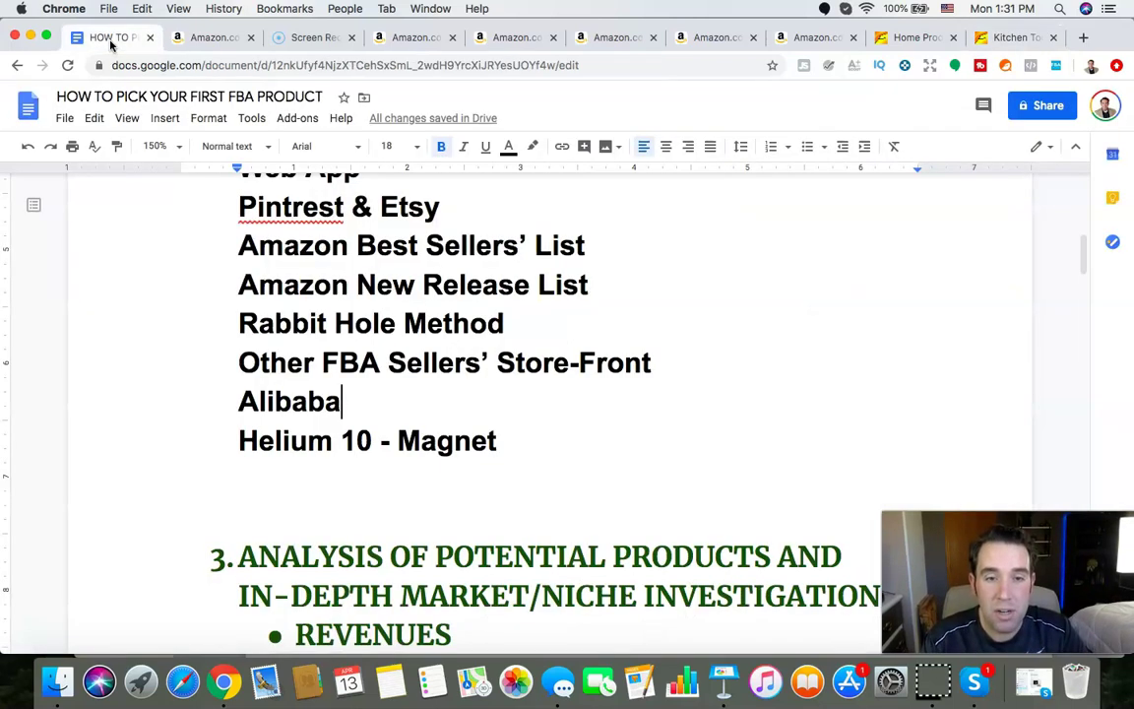
scroll(539, 362, down, 4)
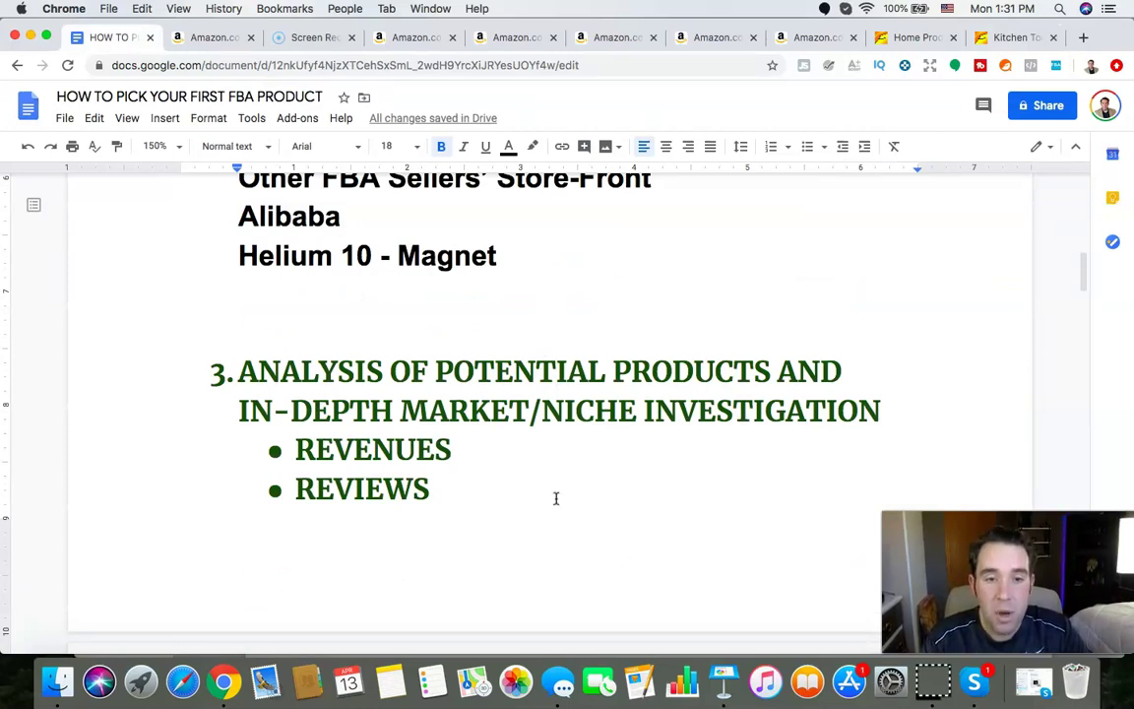
scroll(555, 498, down, 1)
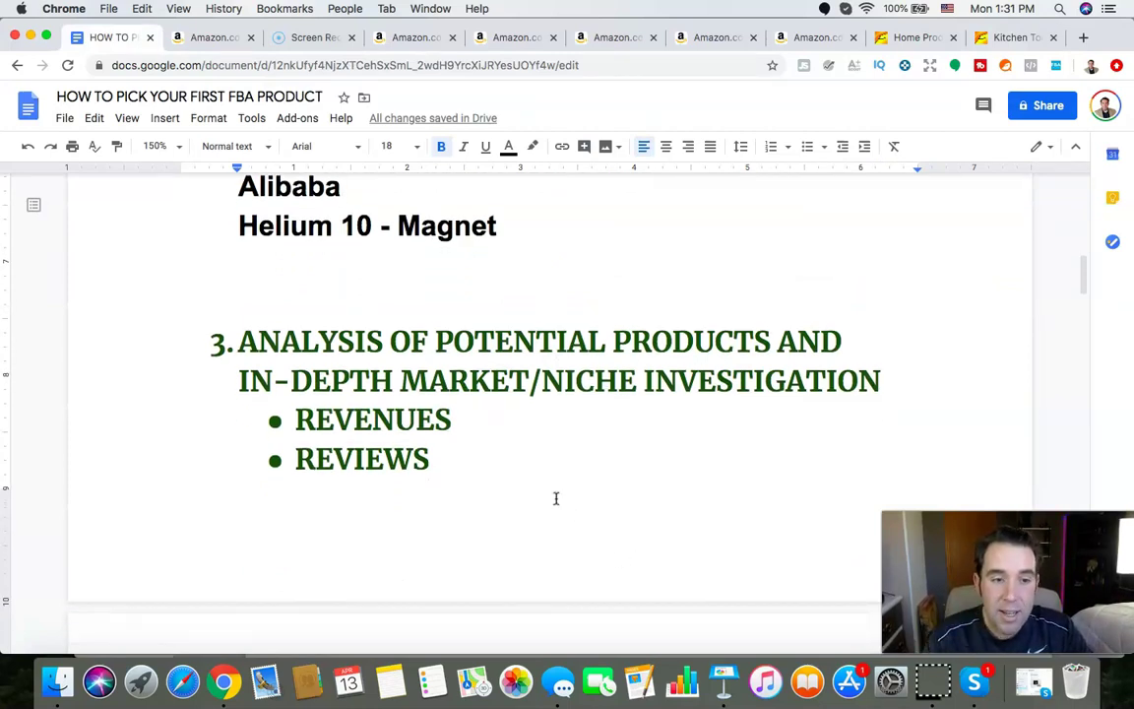
- Rerun Helium 10 Xray on the Amazon search results for "Hot tub cover" and examine the revenue, BSR and review count columns
click(404, 37)
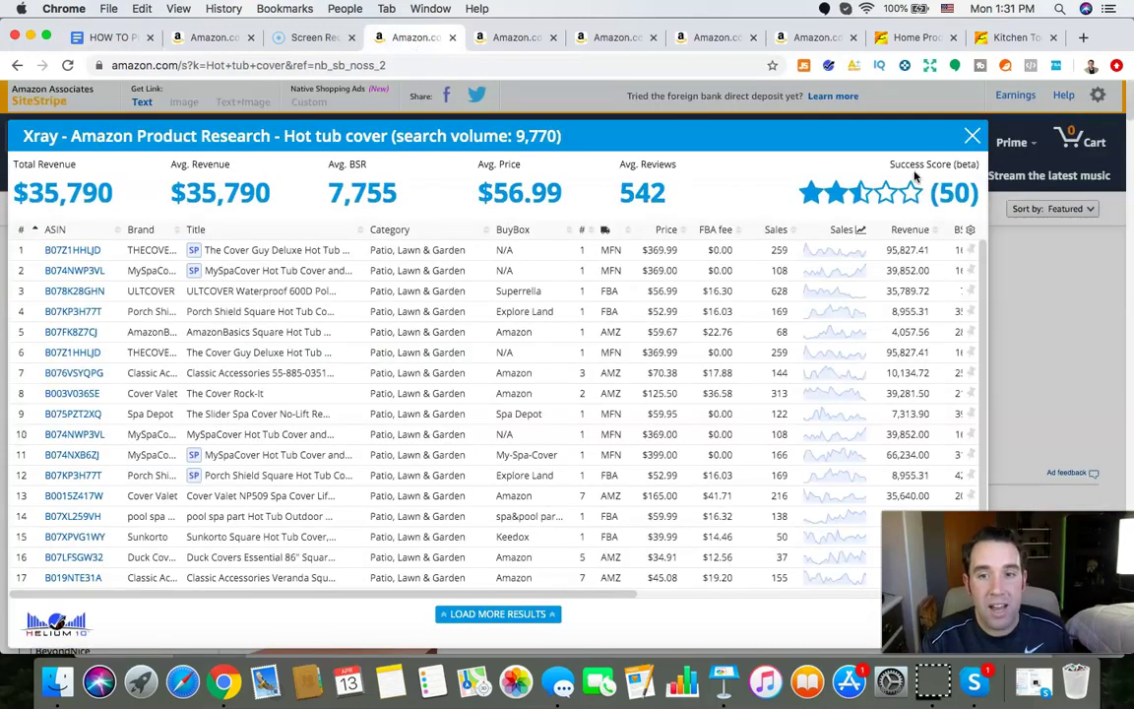
click(970, 137)
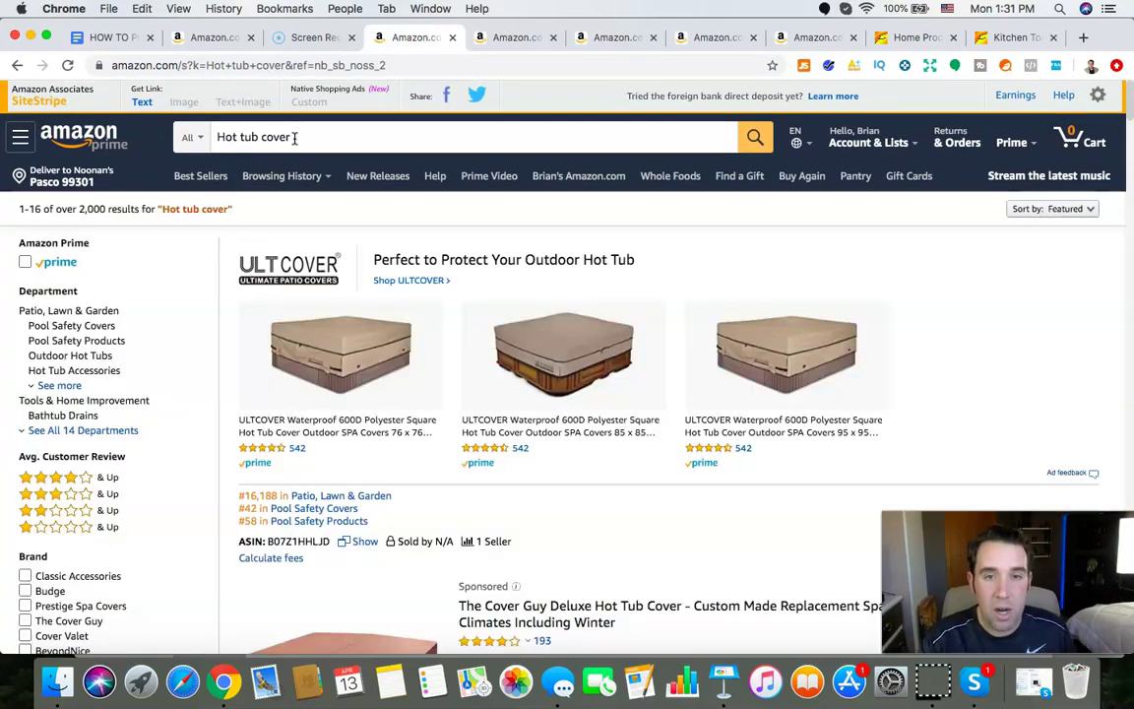
click(829, 66)
click(711, 151)
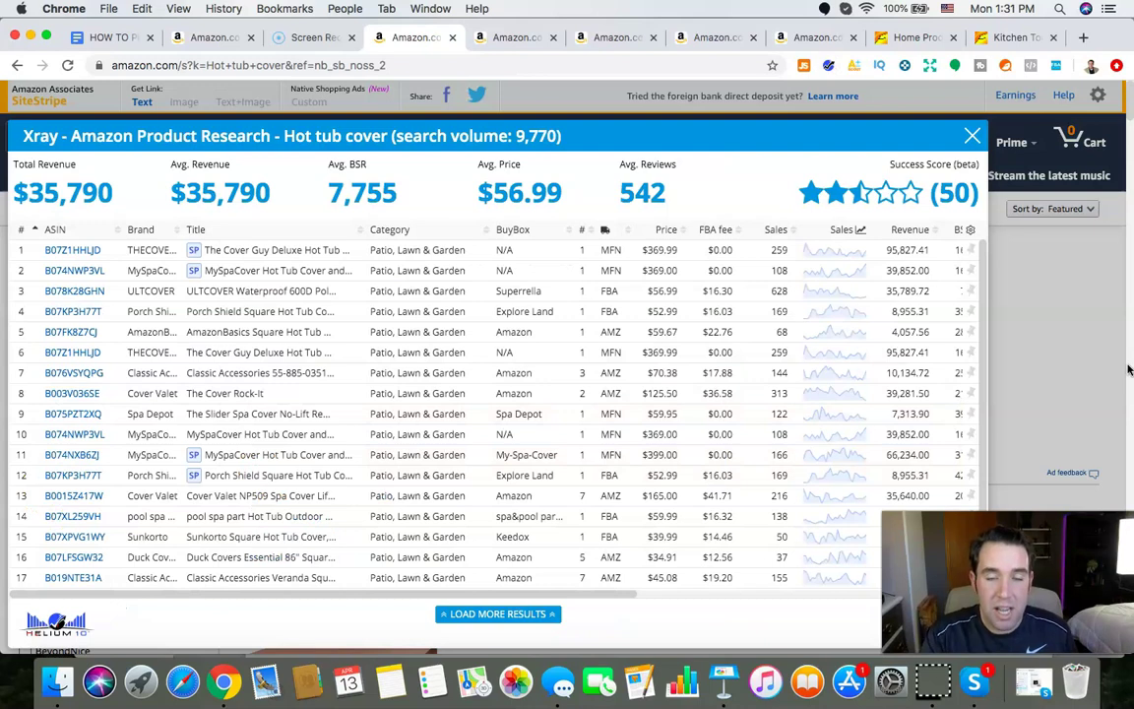
scroll(762, 415, right, 5)
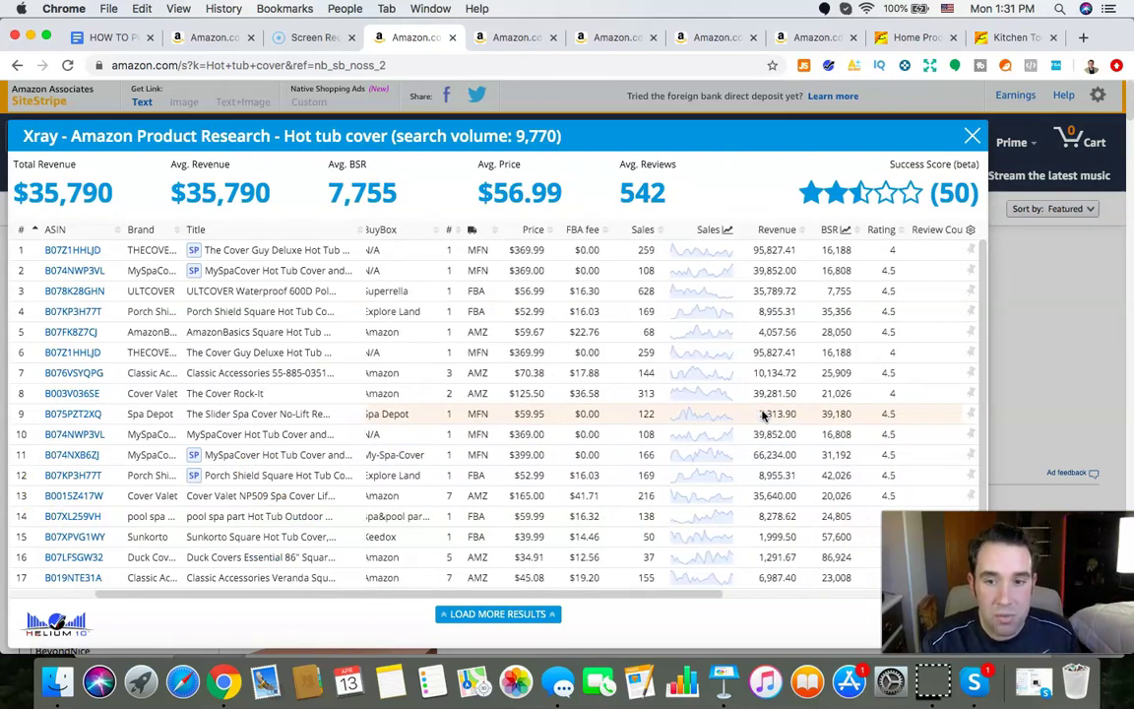
scroll(763, 416, right, 2)
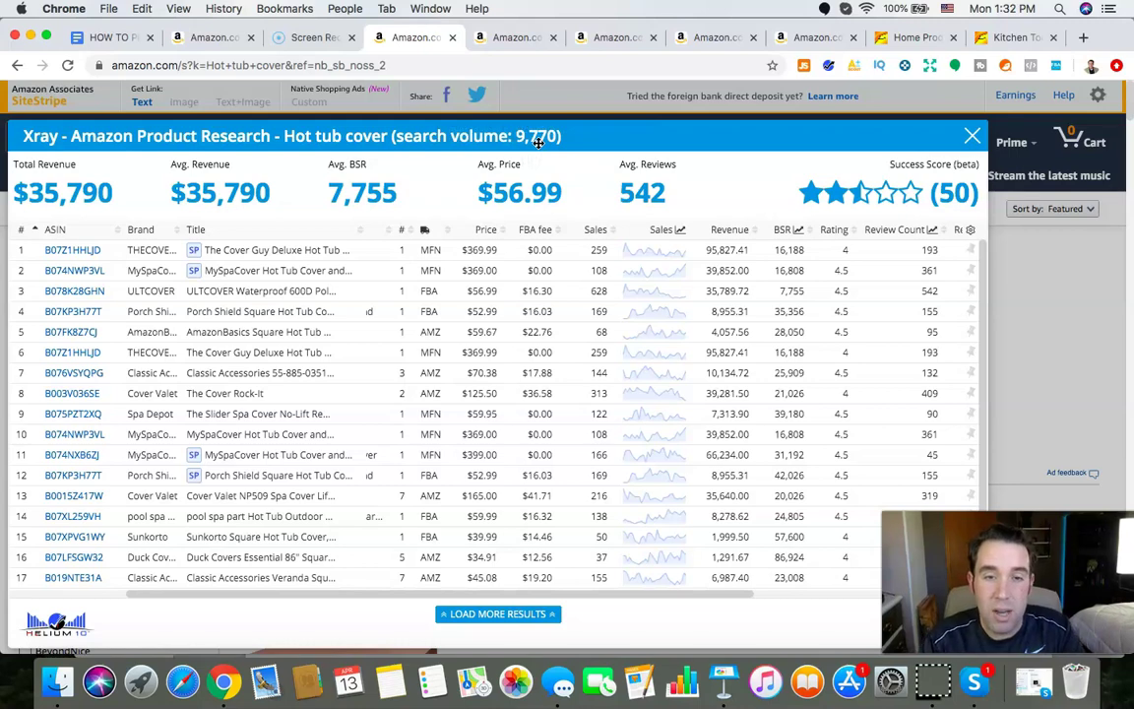
- Highlight the average BSR, total revenue and average revenue figures in turn in the hot tub cover Xray summary
drag(330, 194, 395, 193)
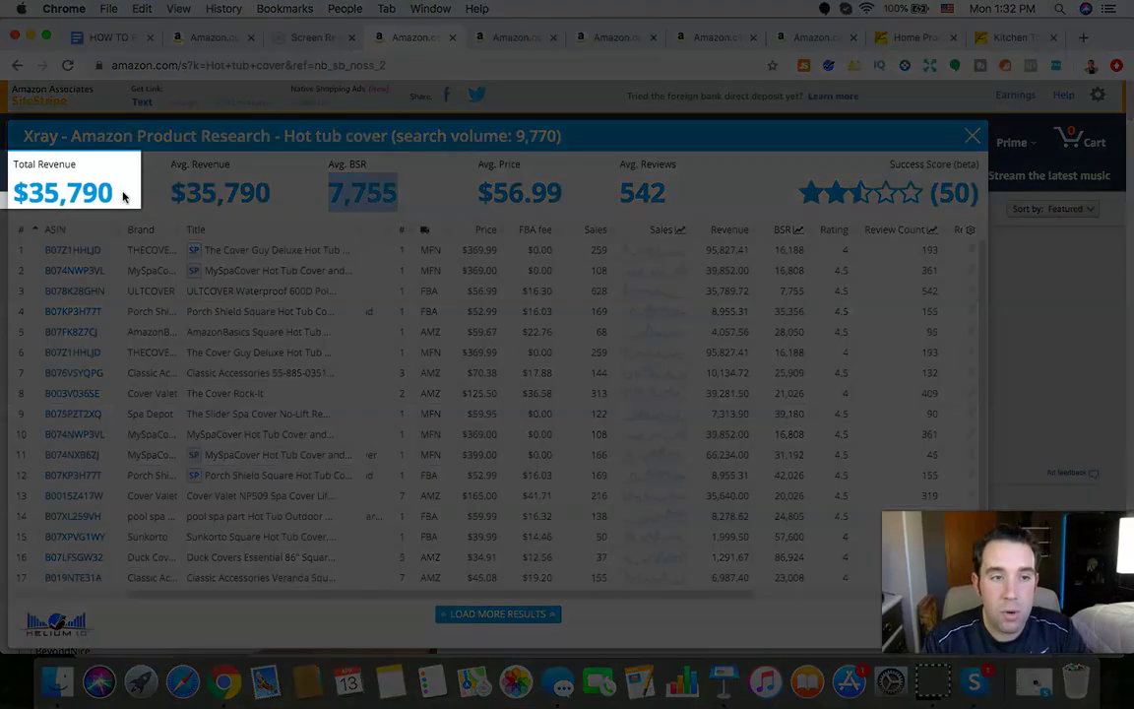
click(123, 196)
drag(123, 196, 12, 194)
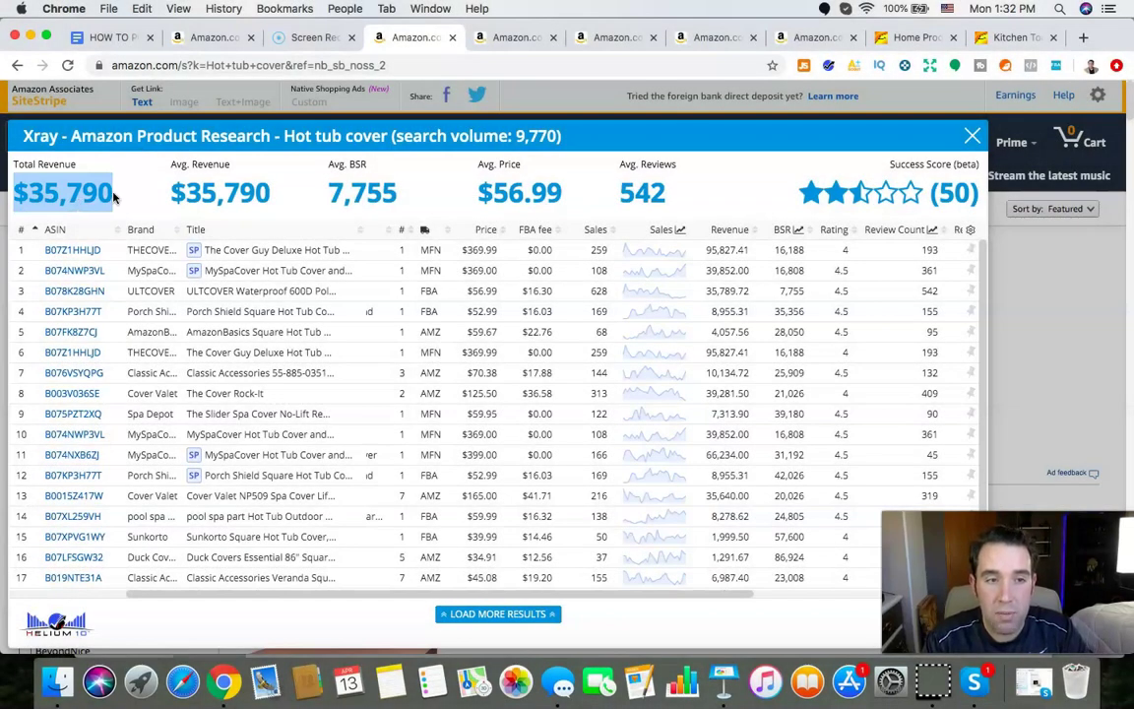
click(114, 198)
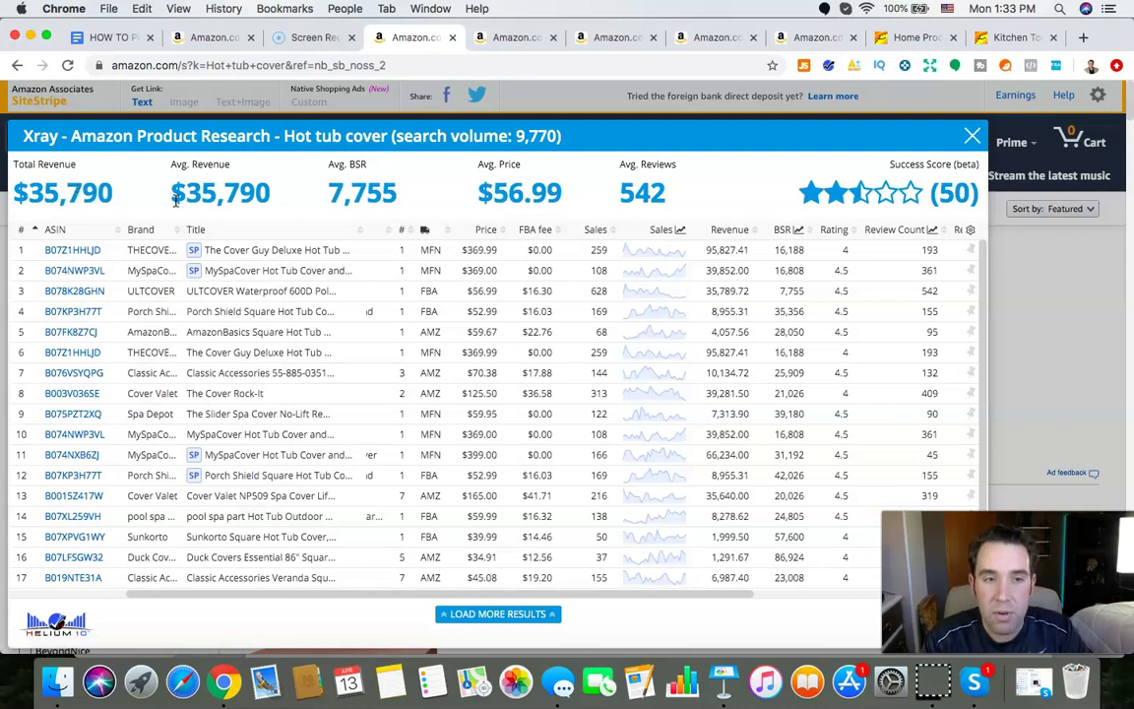
drag(162, 187, 278, 205)
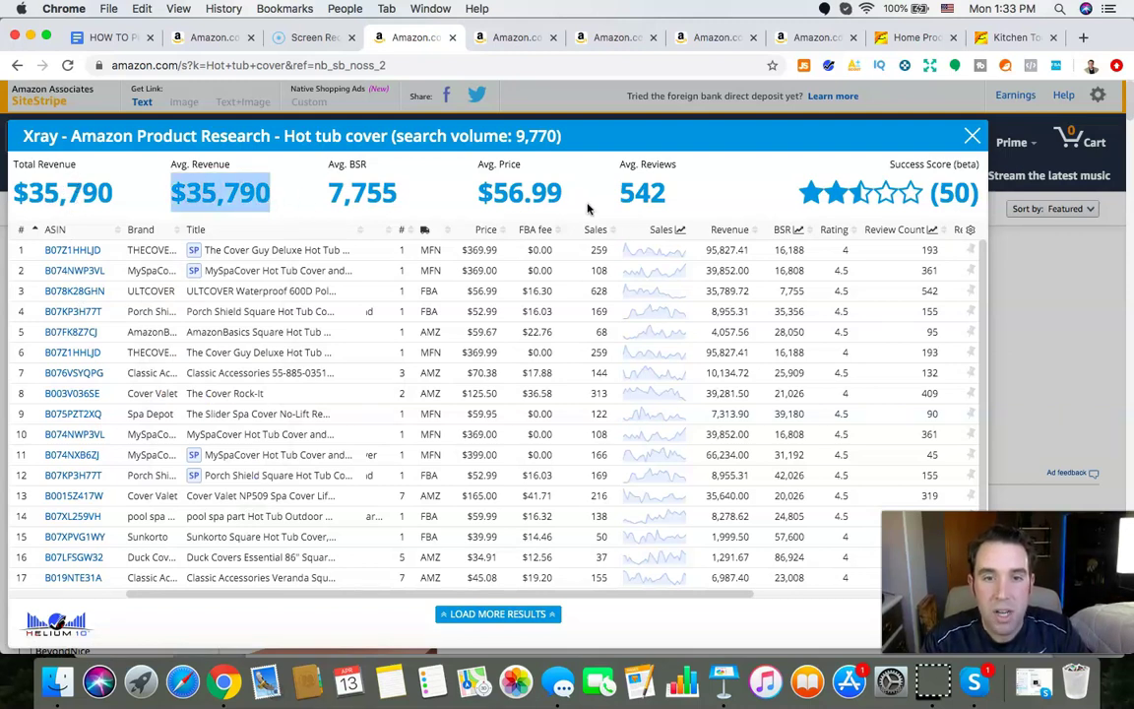
- Highlight the average reviews figure in the hot tub cover Xray summary and preview several of the listed products by ASIN
drag(615, 195, 674, 196)
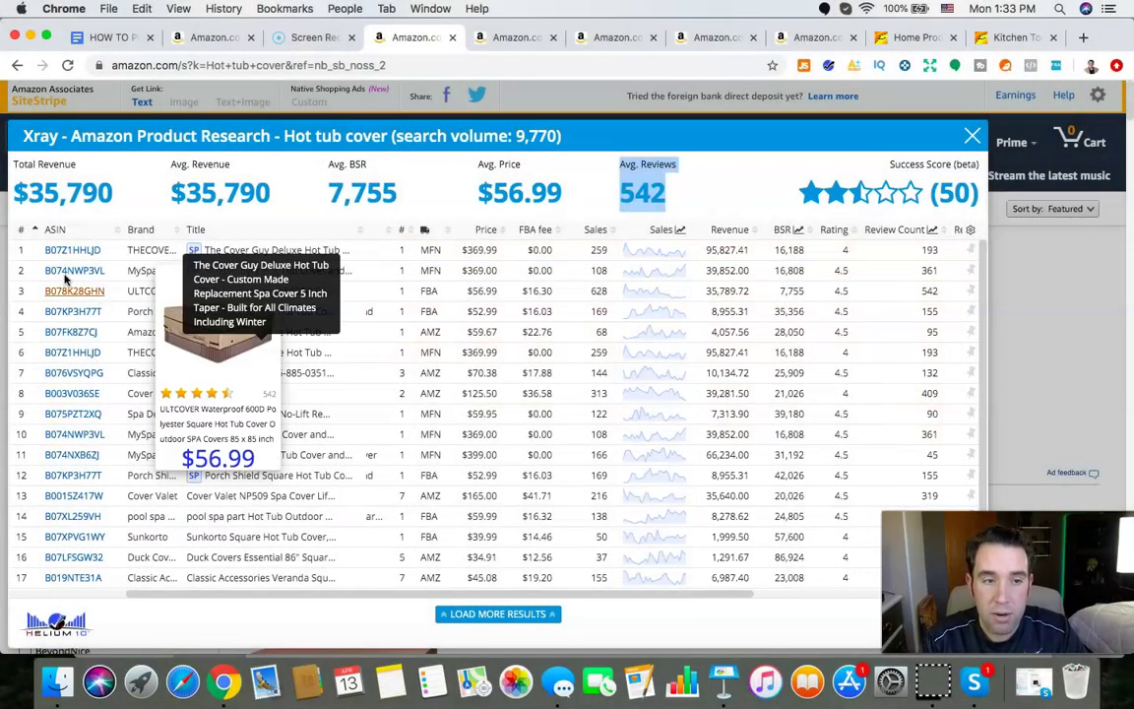
mouse_move(71, 337)
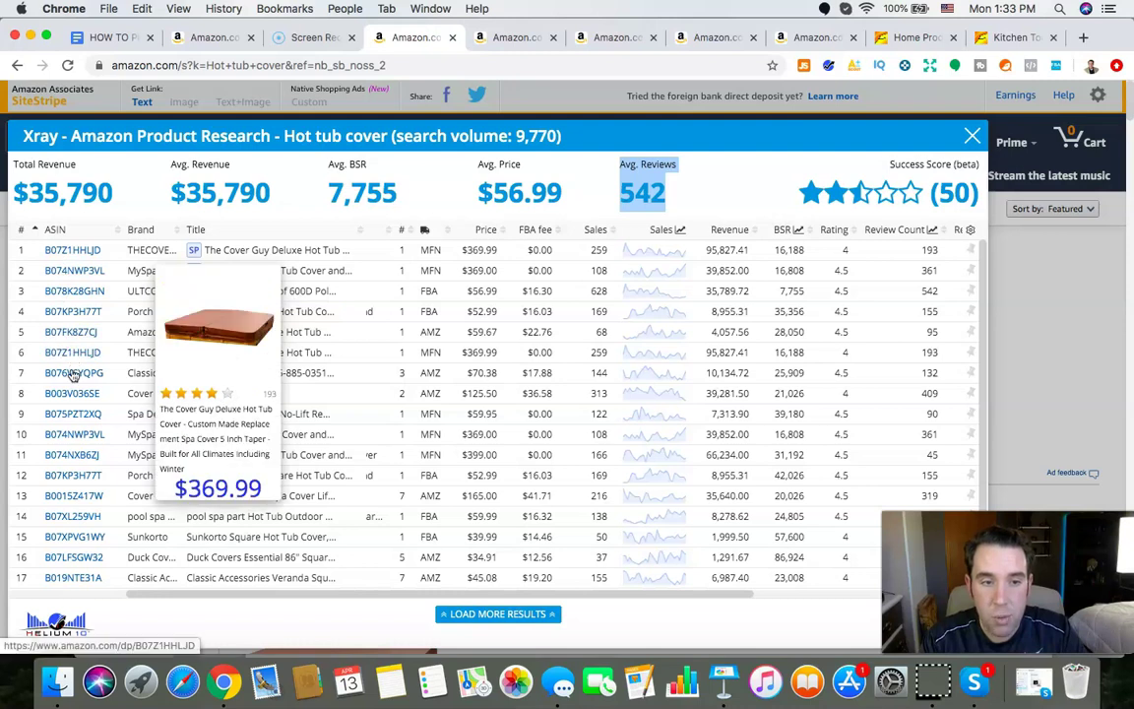
mouse_move(89, 441)
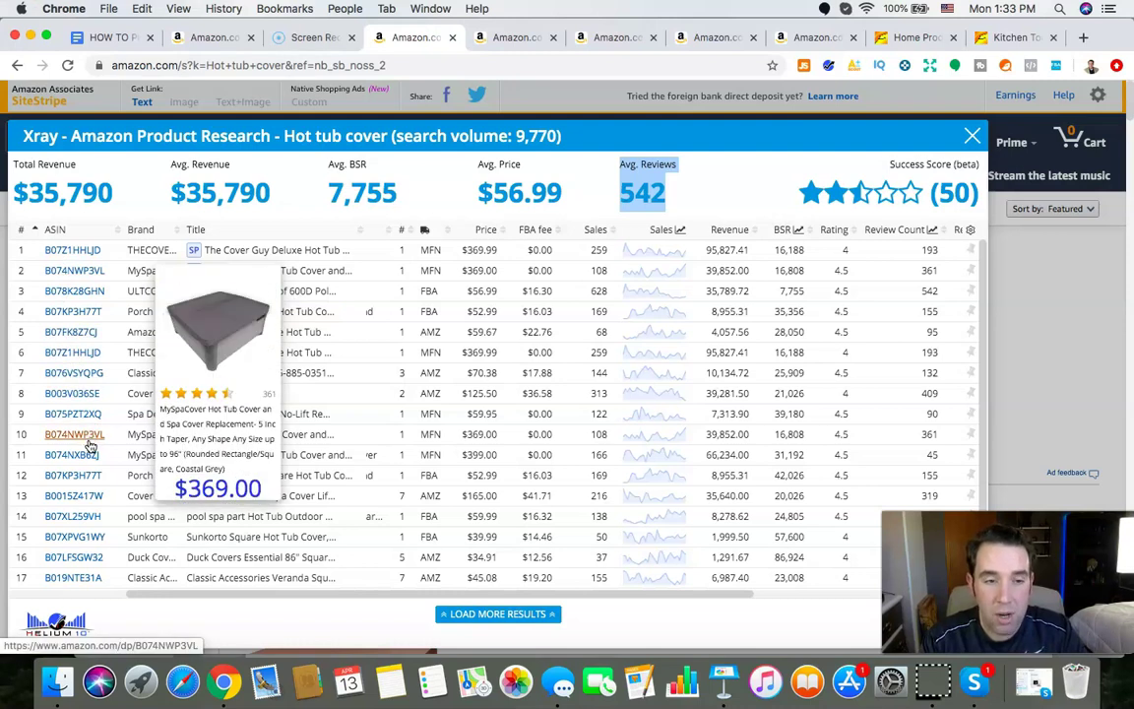
mouse_move(86, 463)
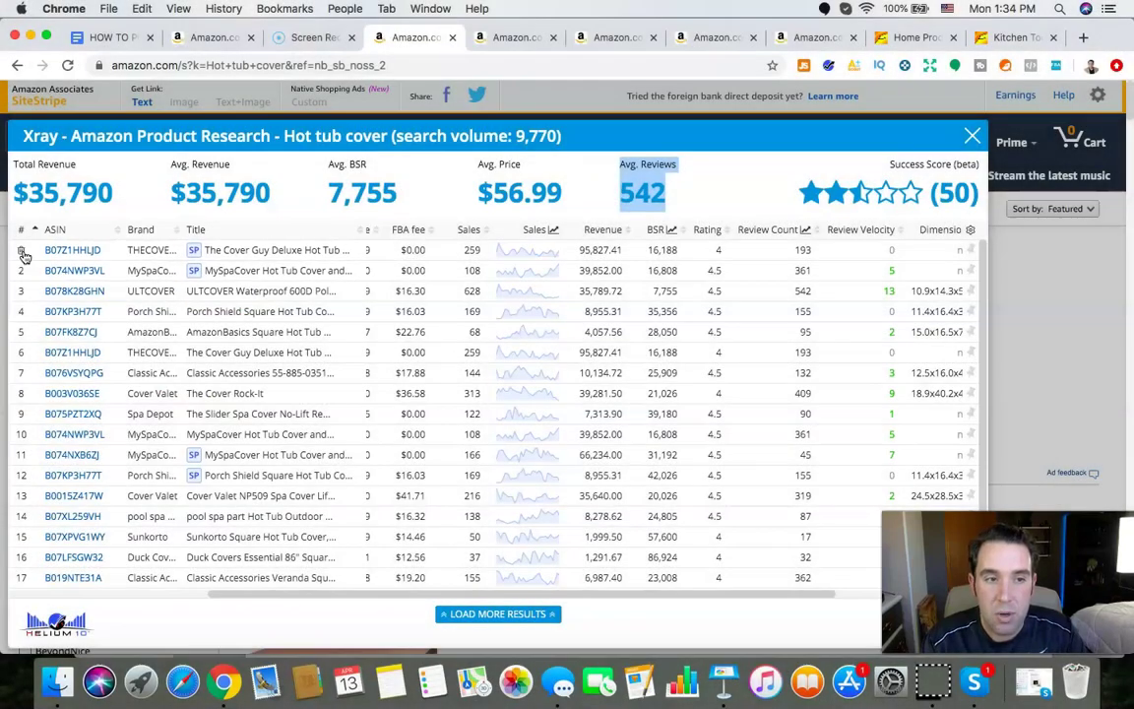
- Remove the sponsored listings numbered 1, 2, 11 and 12 from the hot tub cover Xray results
scroll(24, 252, down, 1)
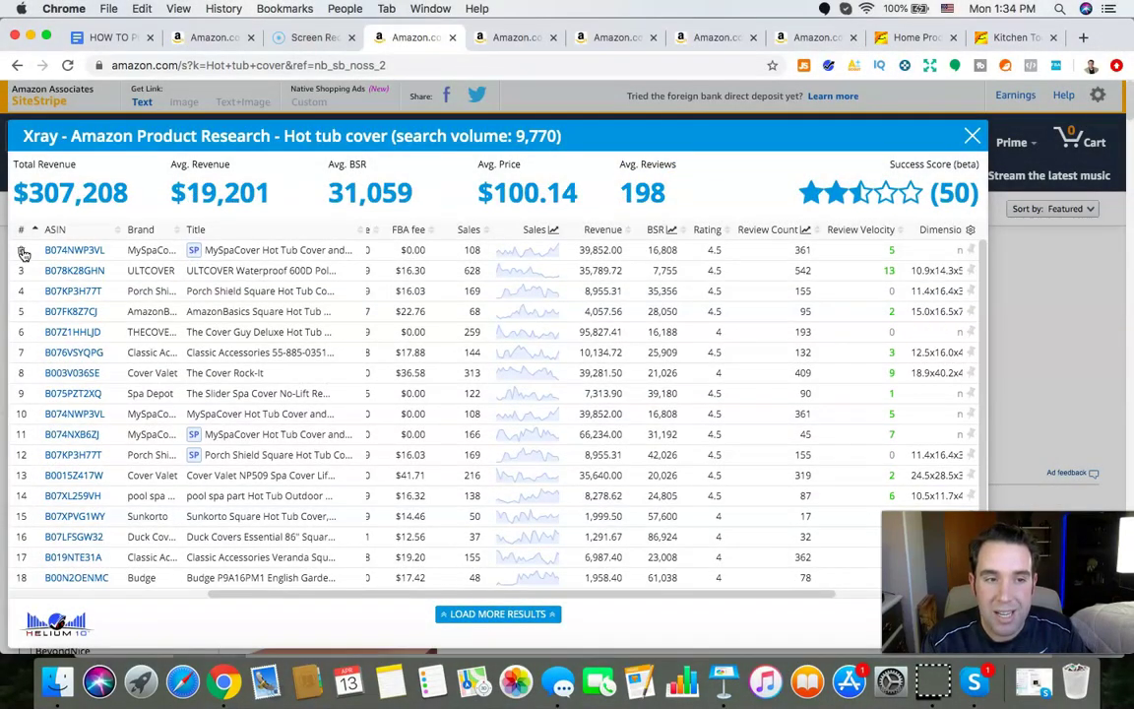
scroll(24, 254, down, 1)
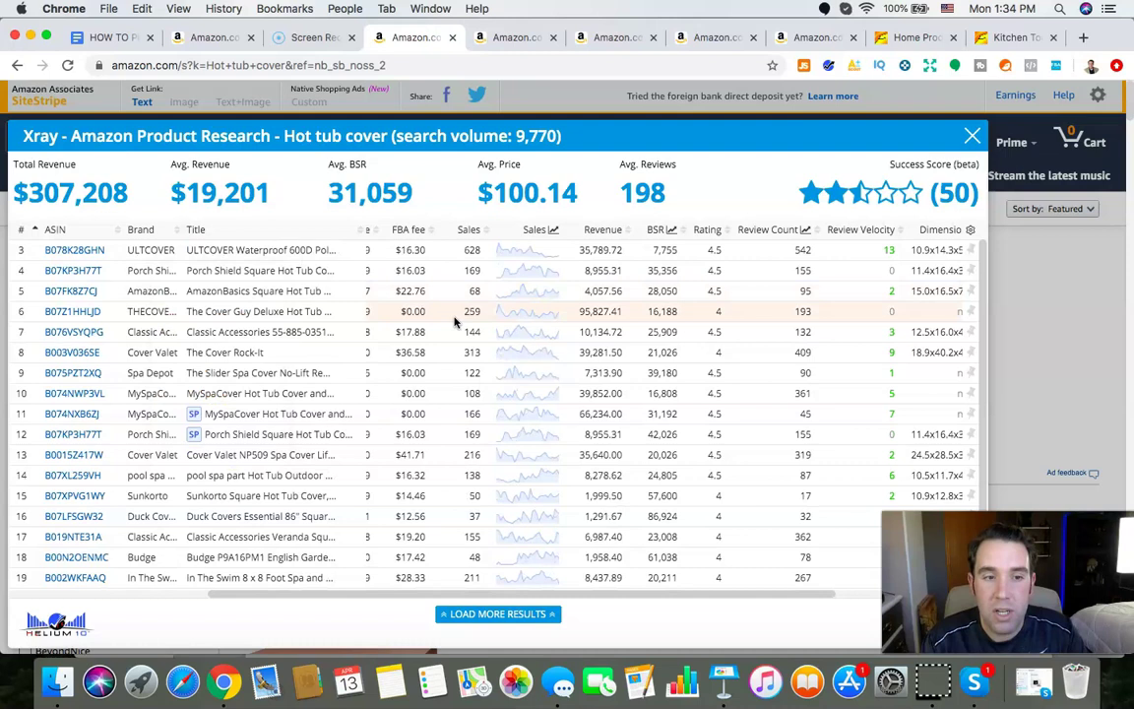
click(23, 417)
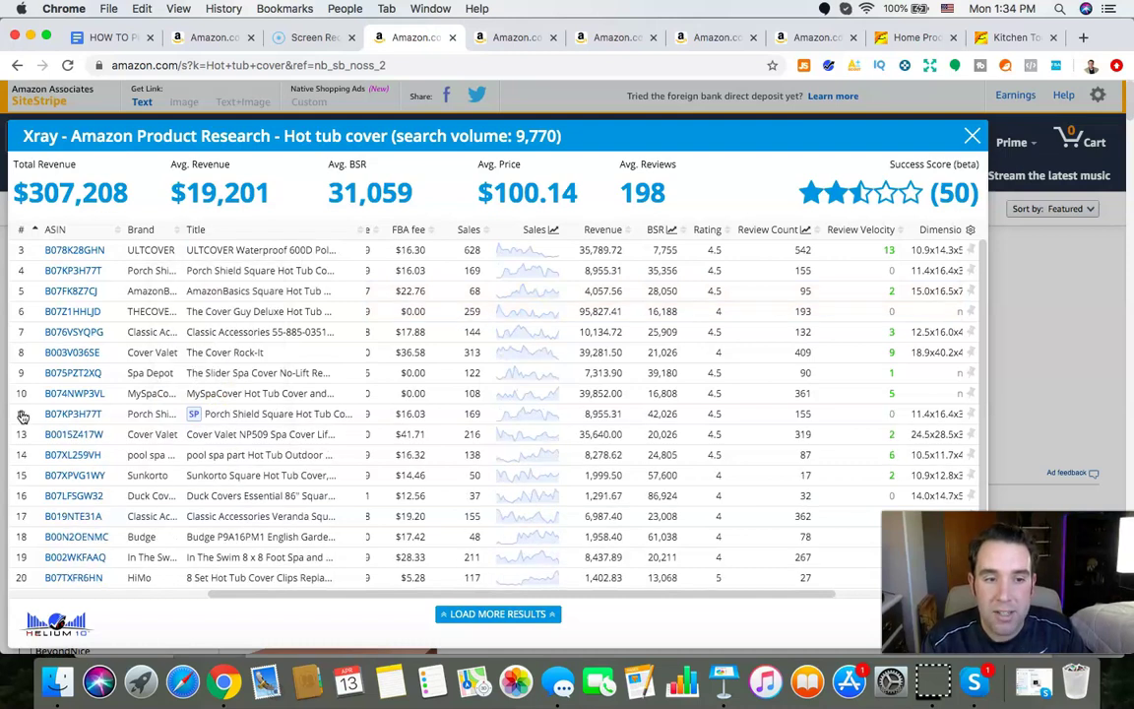
click(23, 416)
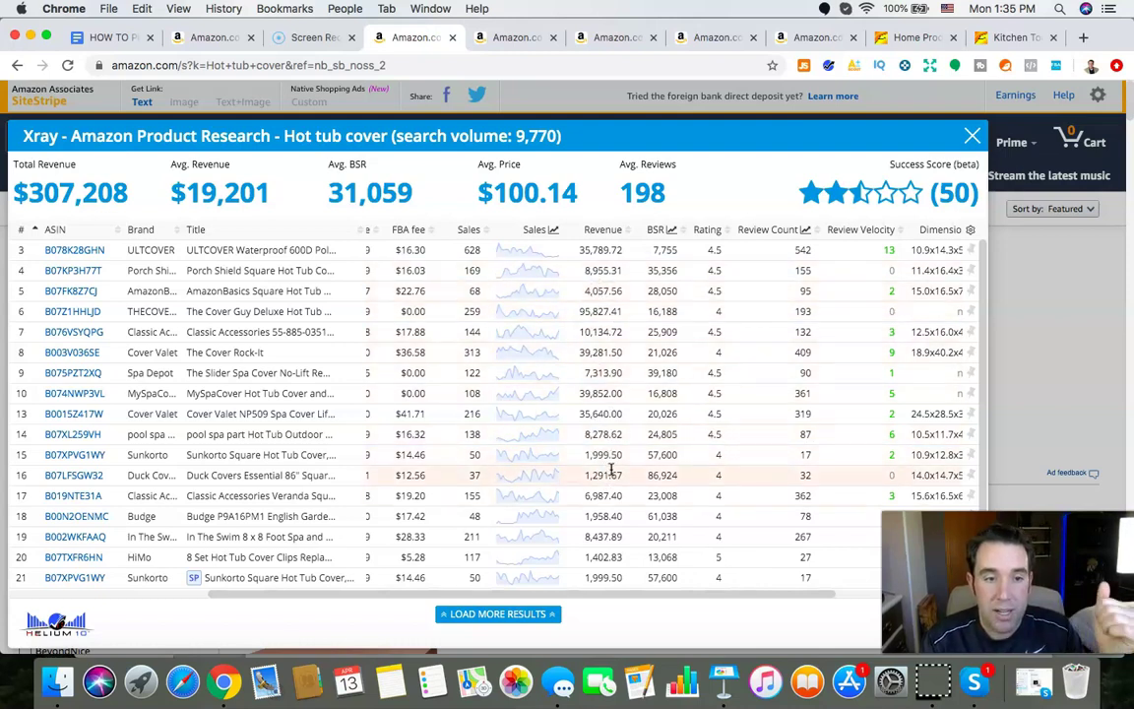
- Highlight the AMZ seller type of the Classic Accessories listing in row 7 and preview the surrounding hot tub cover products
drag(607, 470, 510, 450)
scroll(511, 449, left, 1)
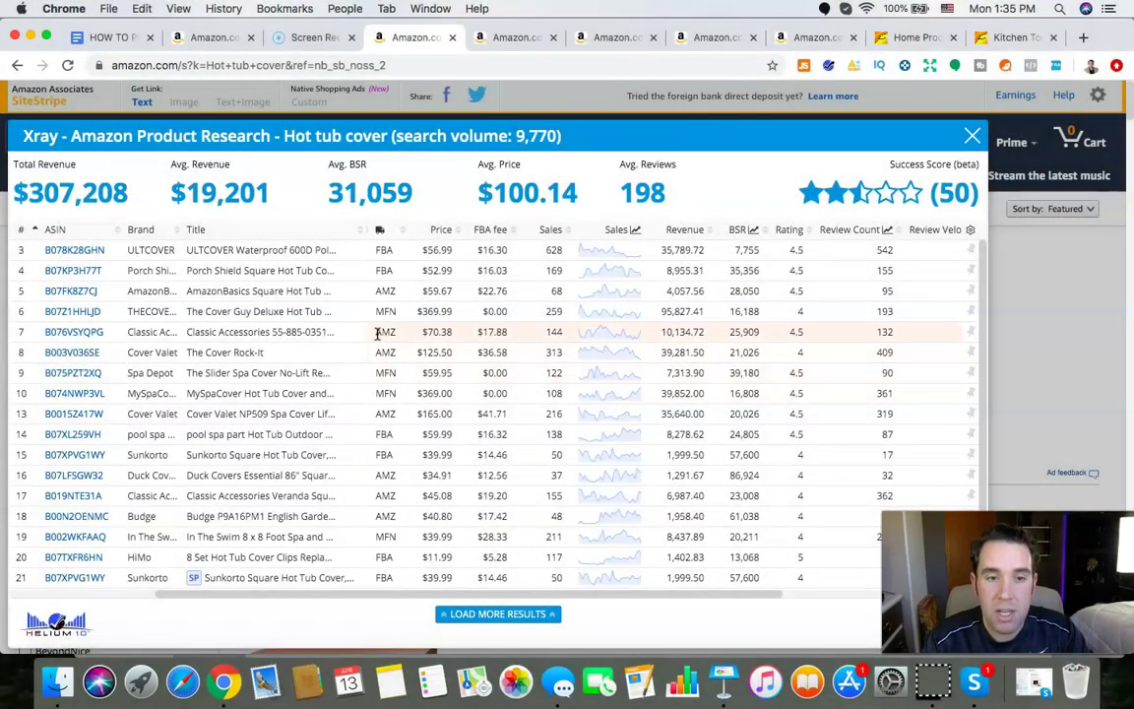
drag(376, 332, 393, 332)
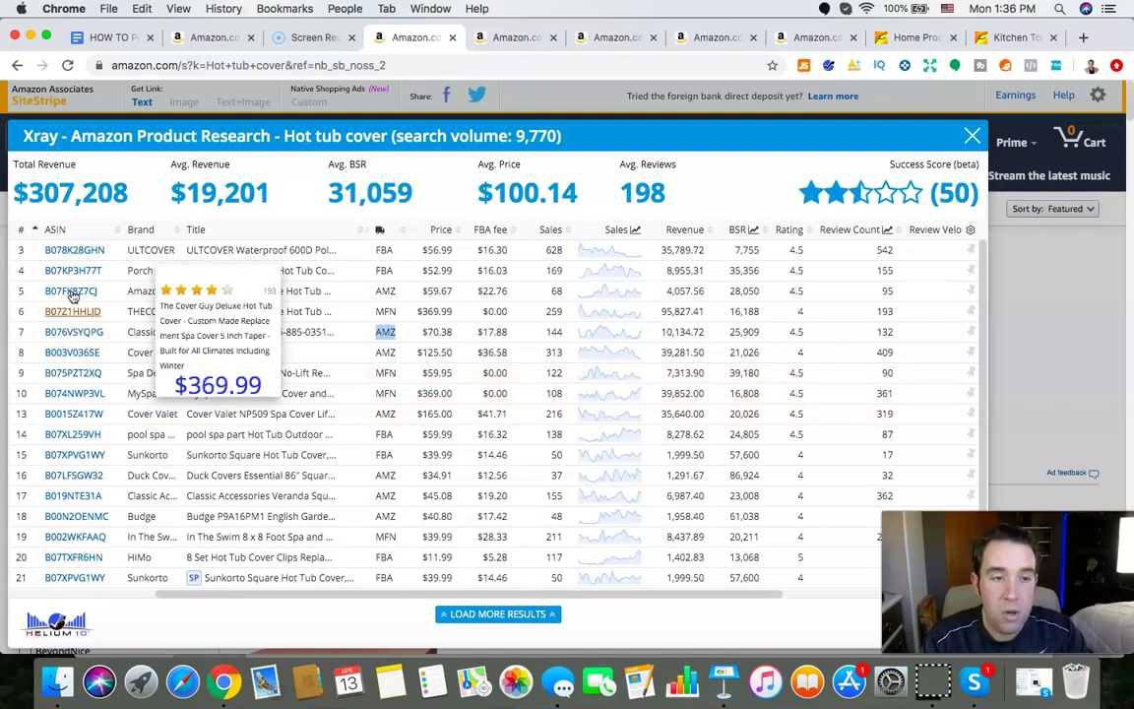
mouse_move(76, 291)
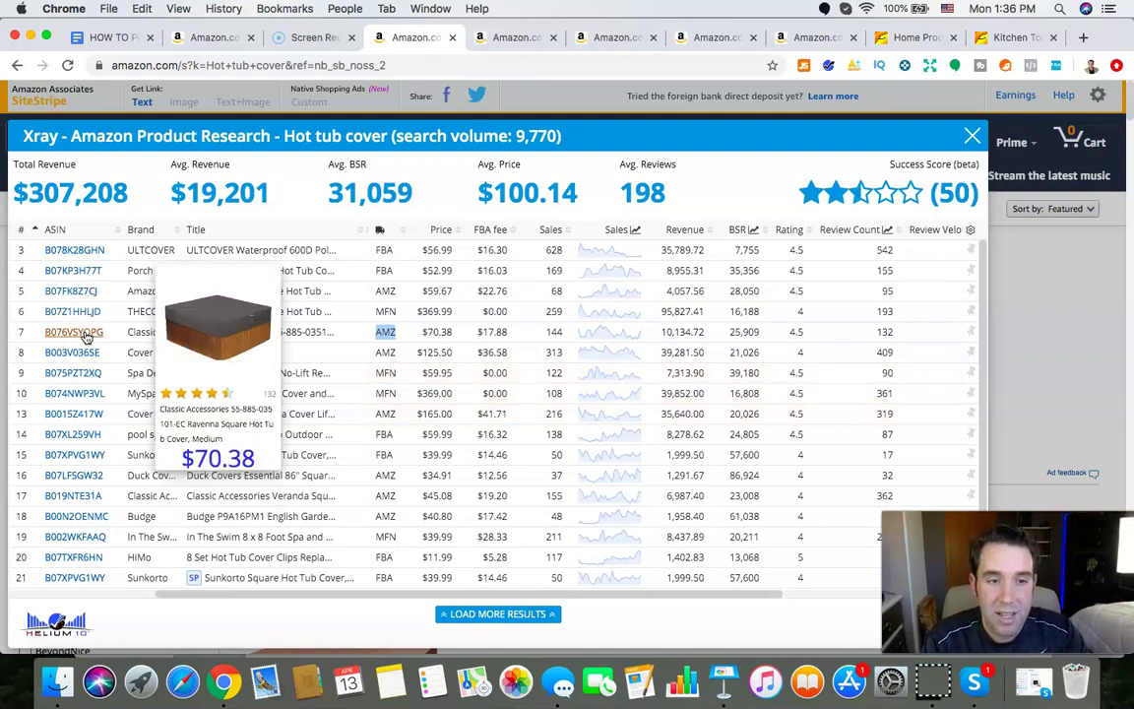
mouse_move(89, 358)
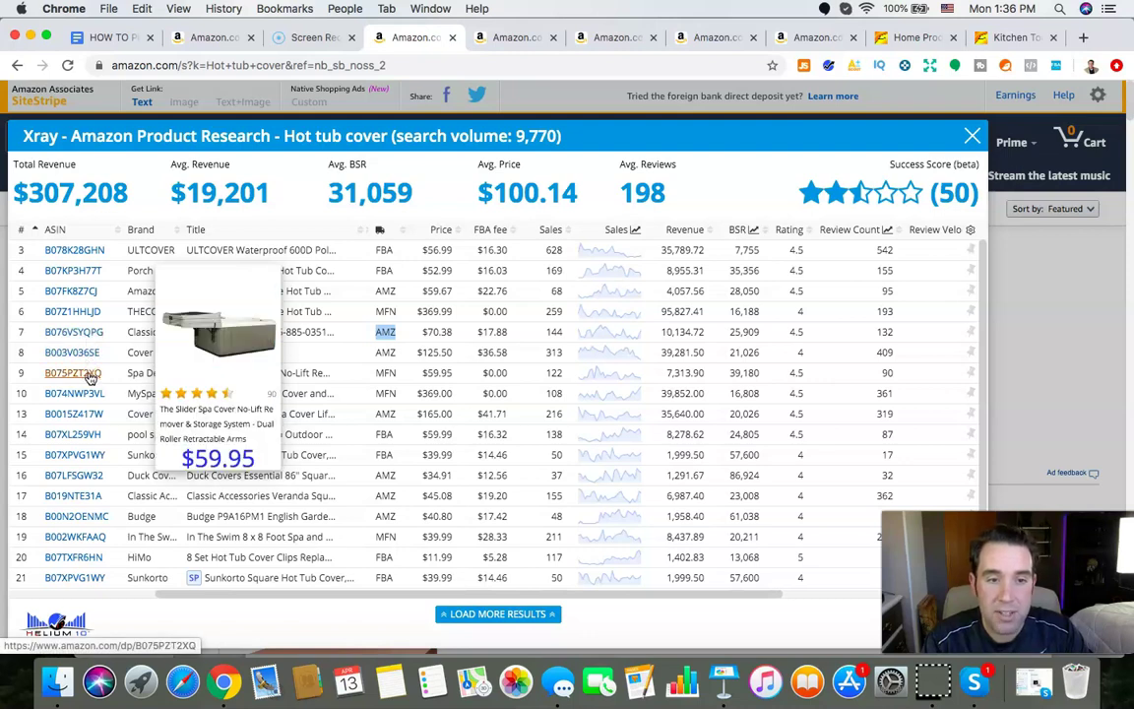
mouse_move(92, 396)
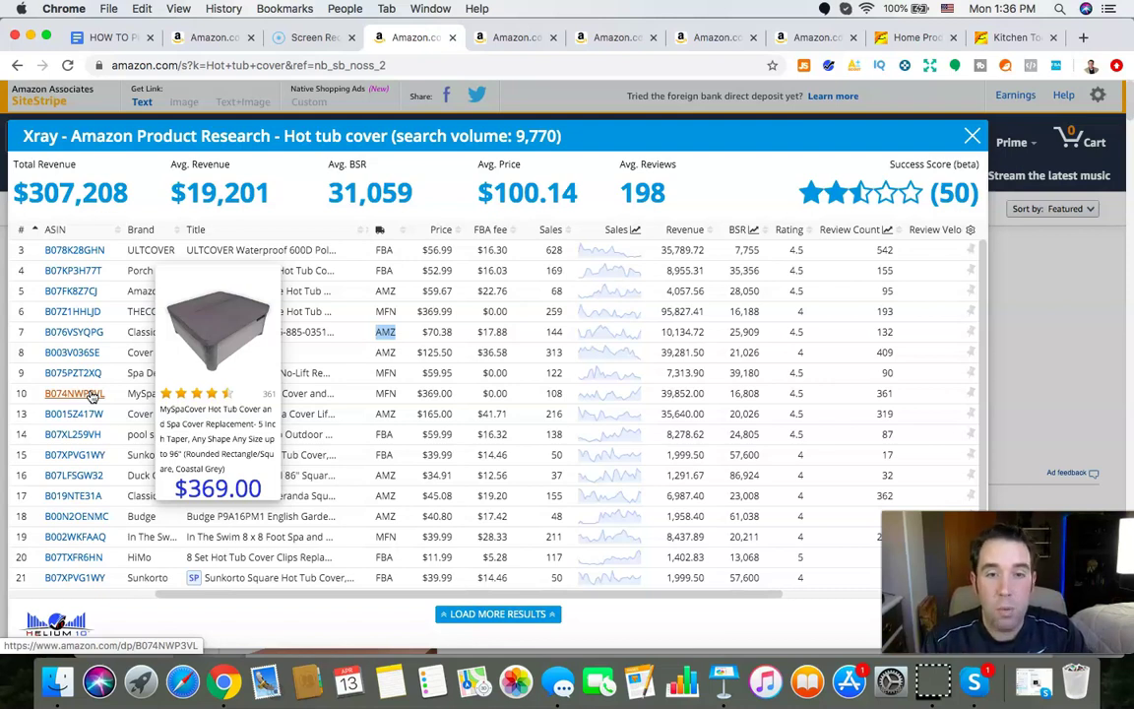
- Examine the dimensions, weight and size tier columns, highlighting "Oversize" for the AmazonBasics hot tub cover in row 5
scroll(542, 390, right, 5)
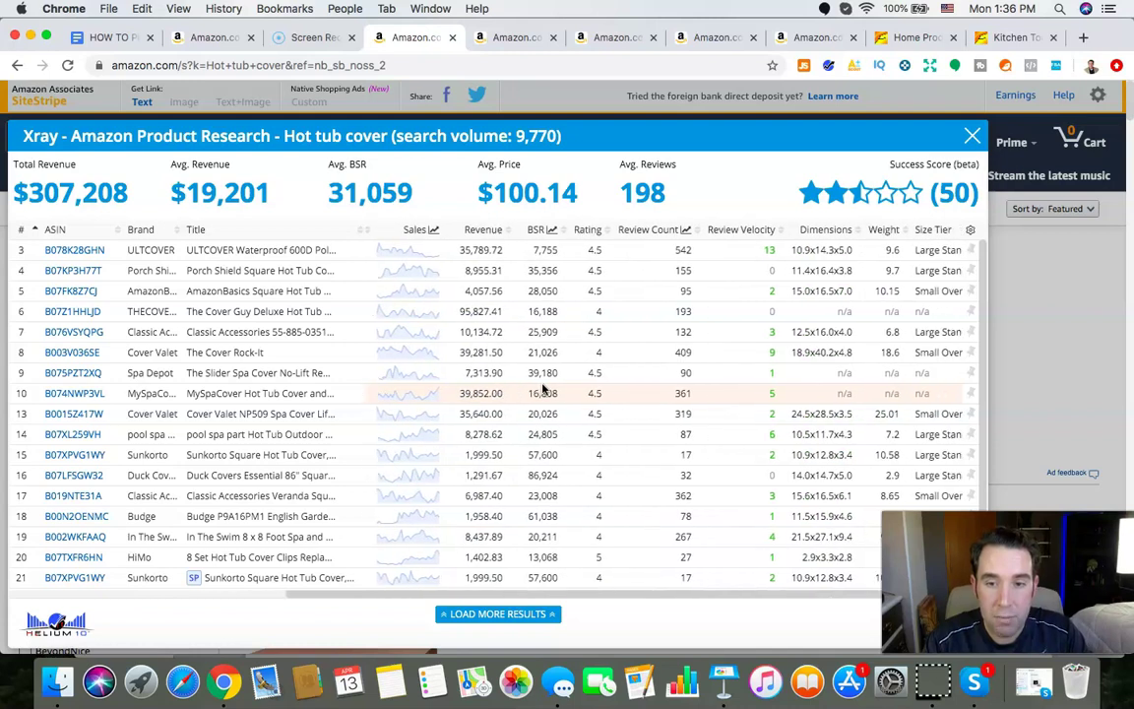
scroll(543, 389, right, 3)
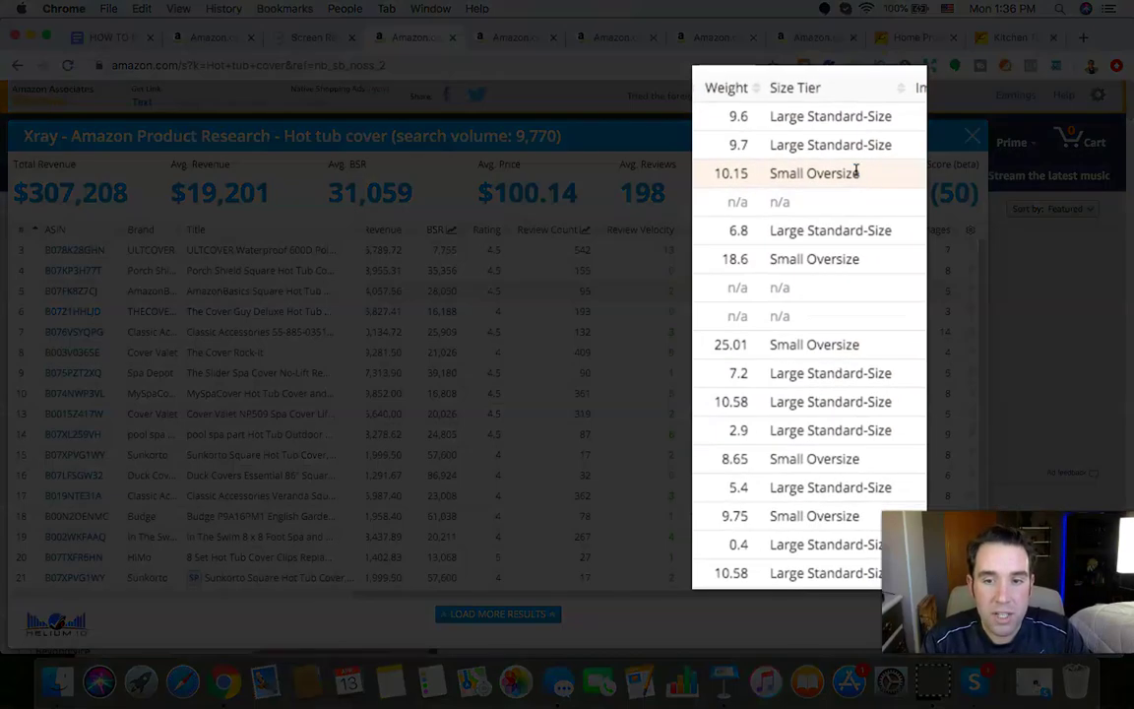
drag(878, 290, 840, 290)
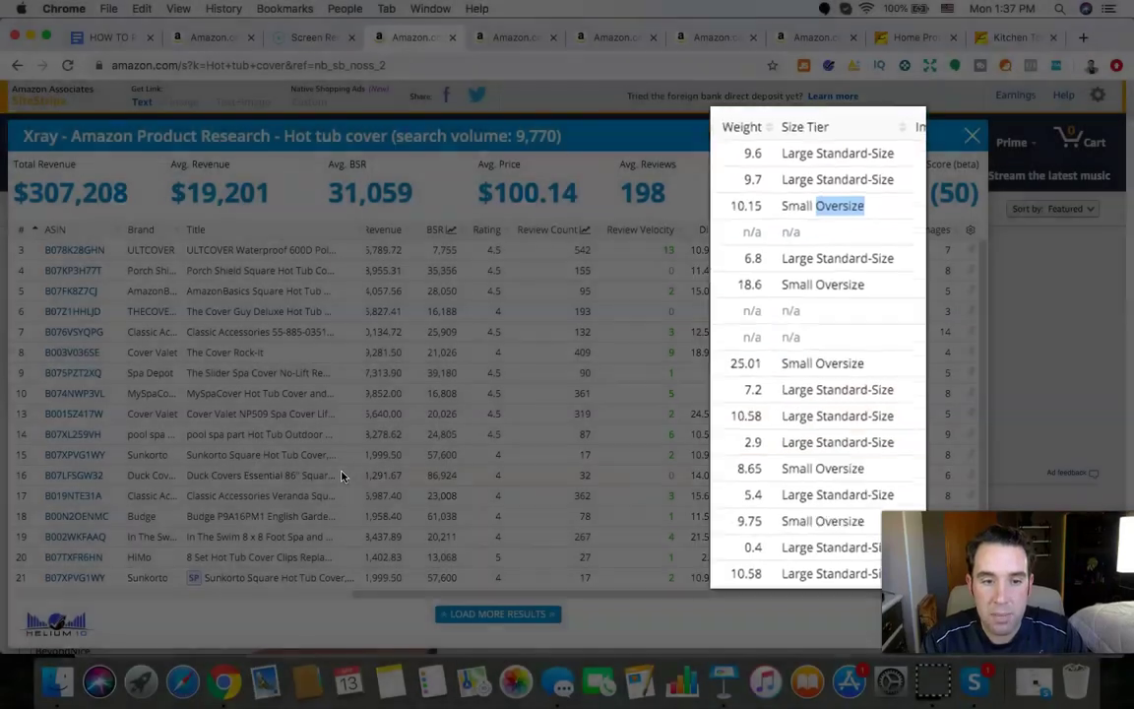
mouse_move(100, 475)
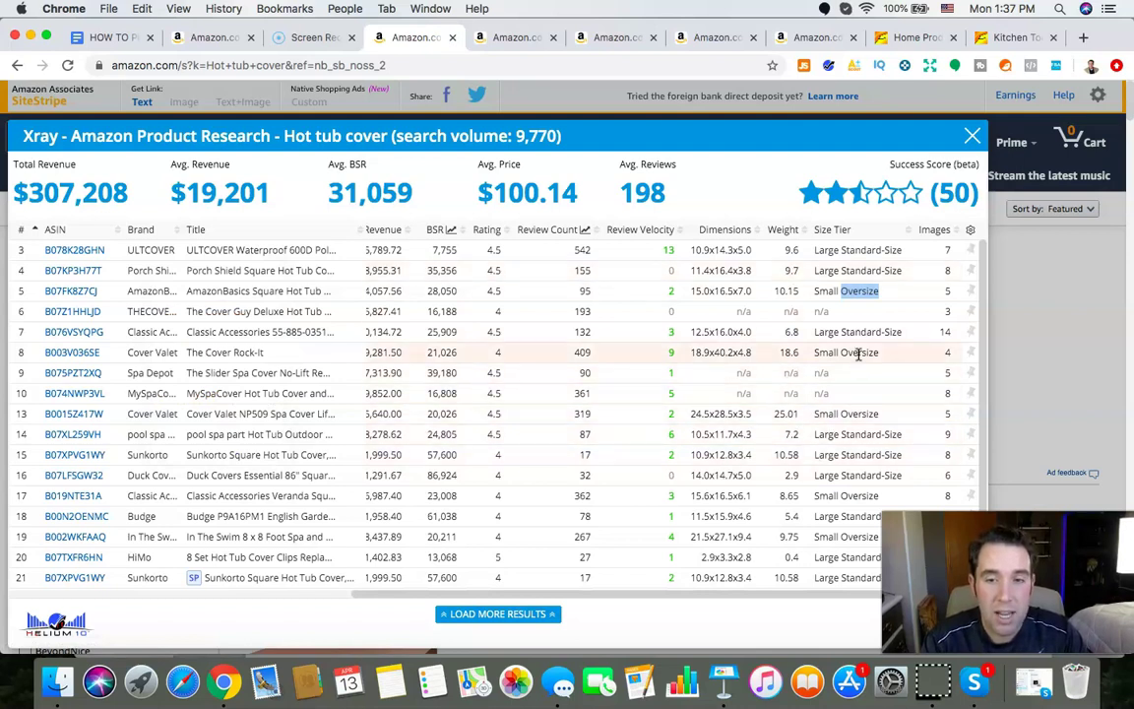
- Compare the FBA fees of the oversize products, highlighting those of The Cover Rock-It and the AmazonBasics hot tub cover
scroll(563, 352, left, 5)
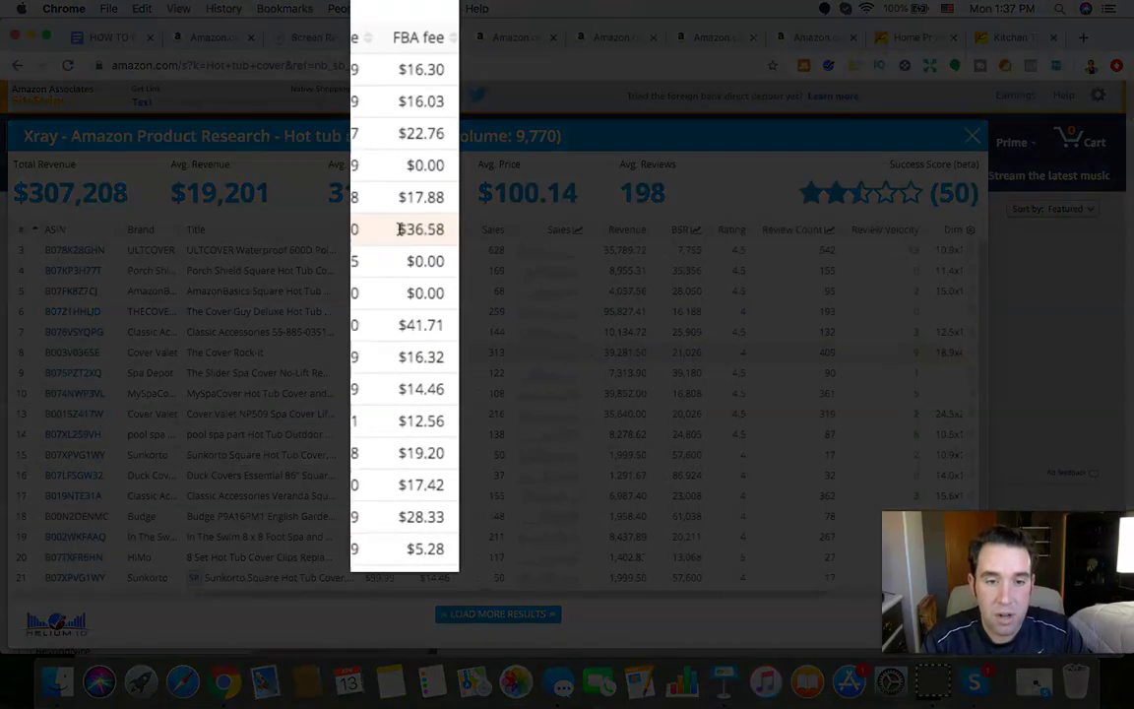
drag(398, 228, 458, 231)
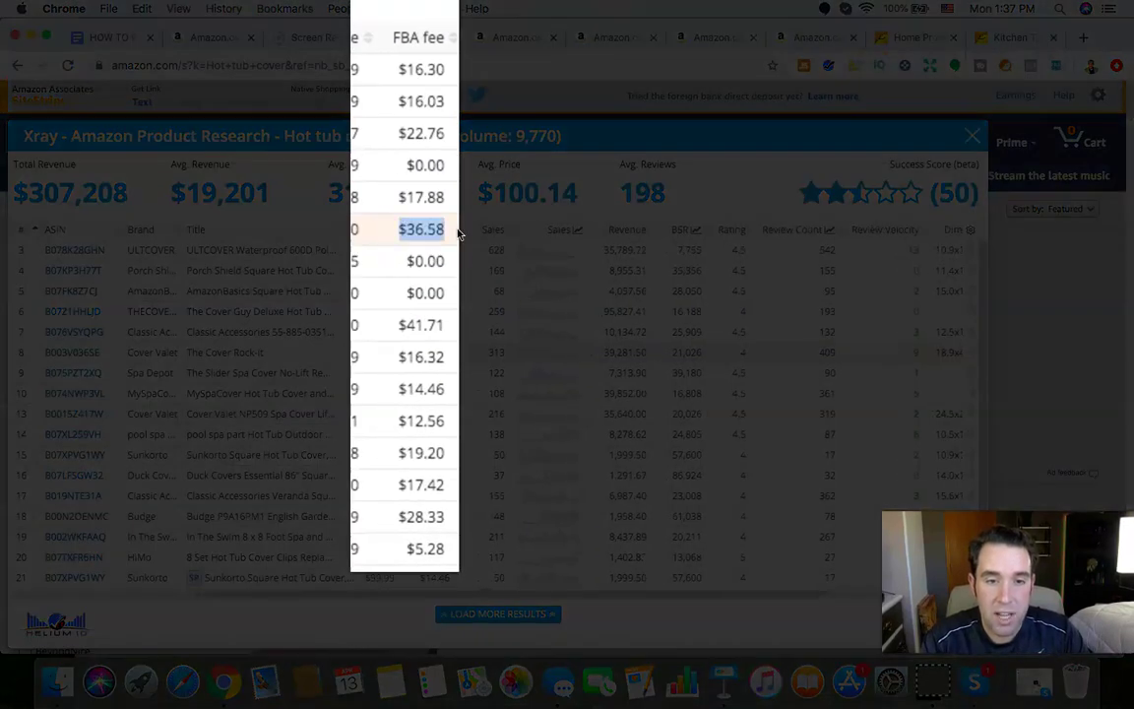
scroll(458, 231, right, 4)
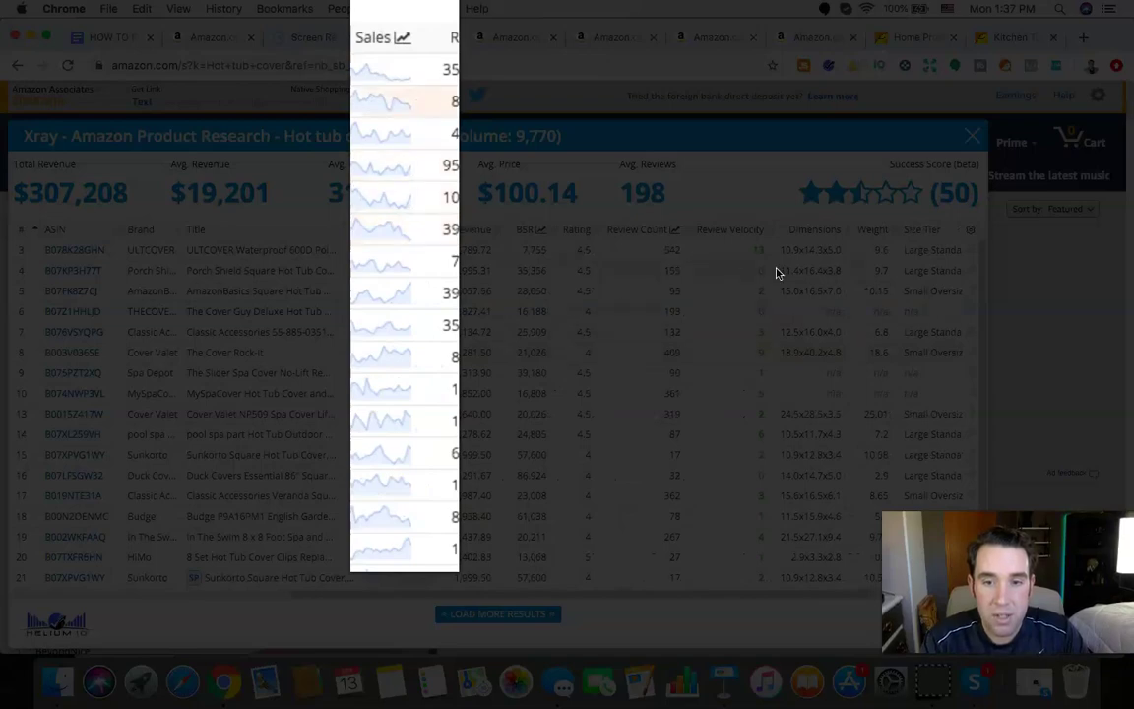
scroll(775, 271, left, 2)
scroll(686, 356, left, 2)
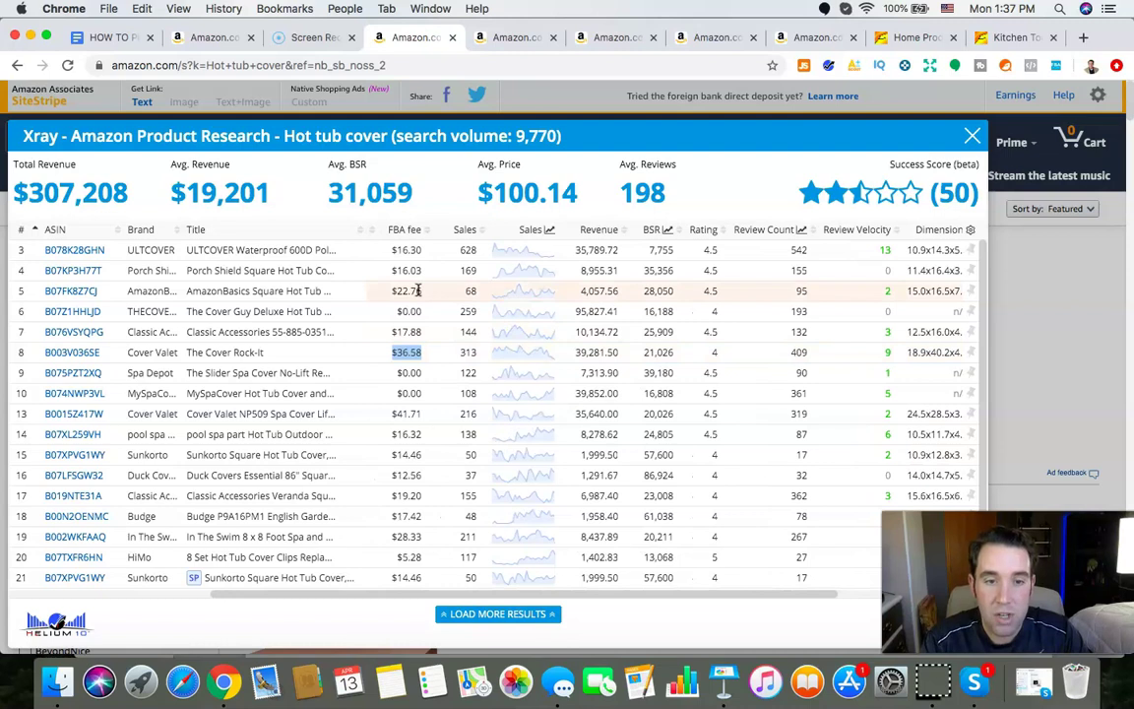
drag(423, 292, 395, 291)
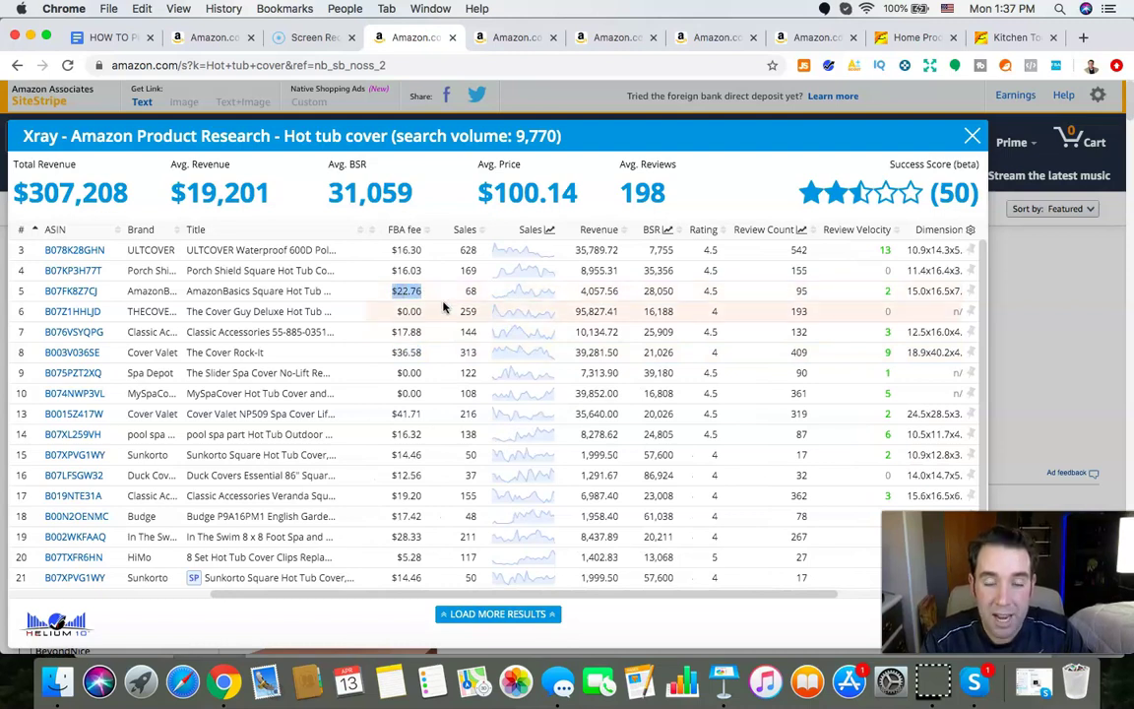
- Look over the price, sales, BSR, rating and review columns of the hot tub cover Xray results
scroll(463, 310, left, 2)
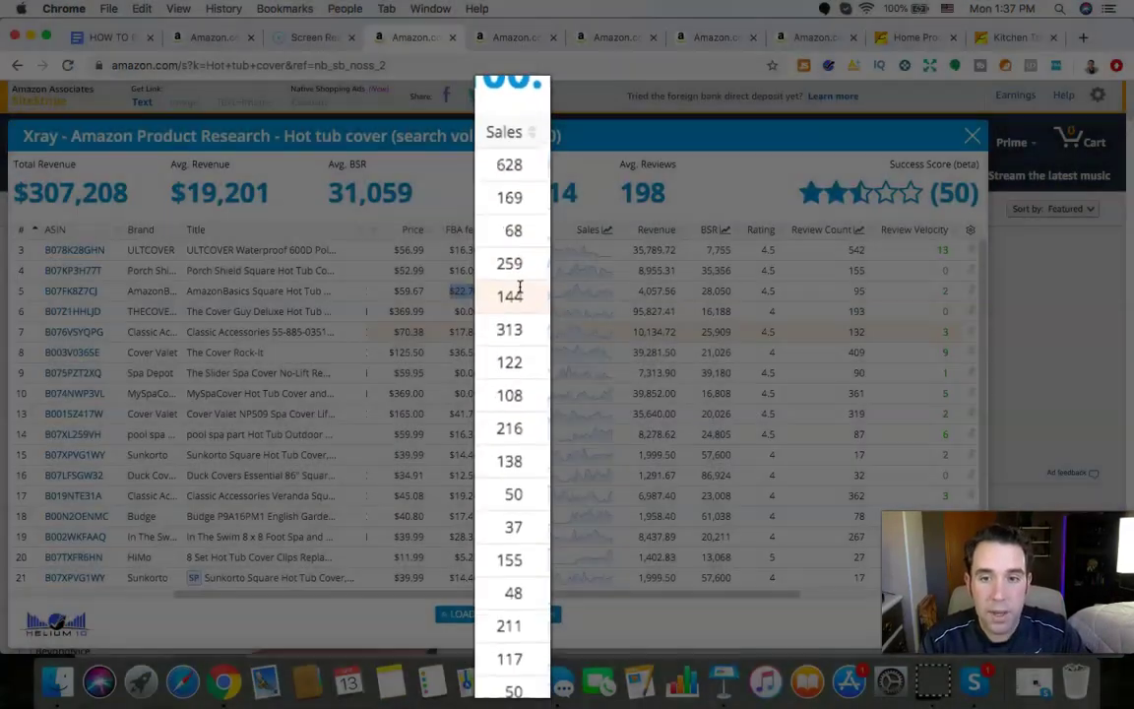
scroll(531, 327, right, 3)
scroll(531, 327, right, 2)
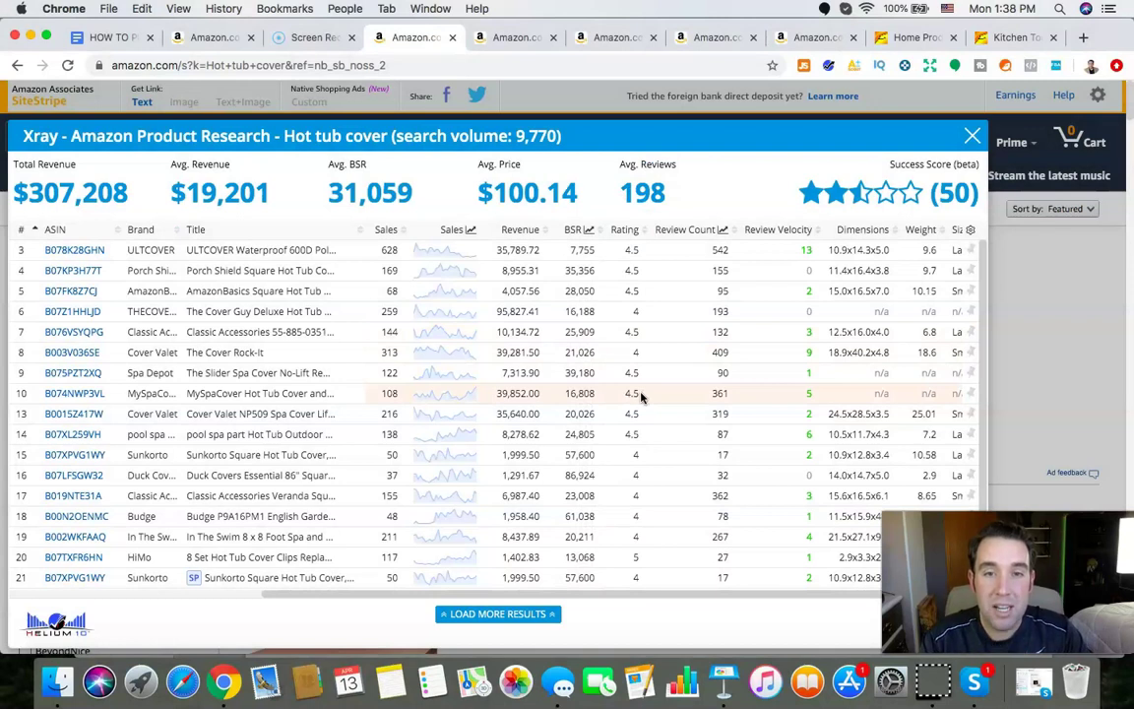
- Return to the FBA product document and review the section 3 criteria from Revenues down to Total Results on Amazon
click(113, 37)
scroll(591, 453, down, 4)
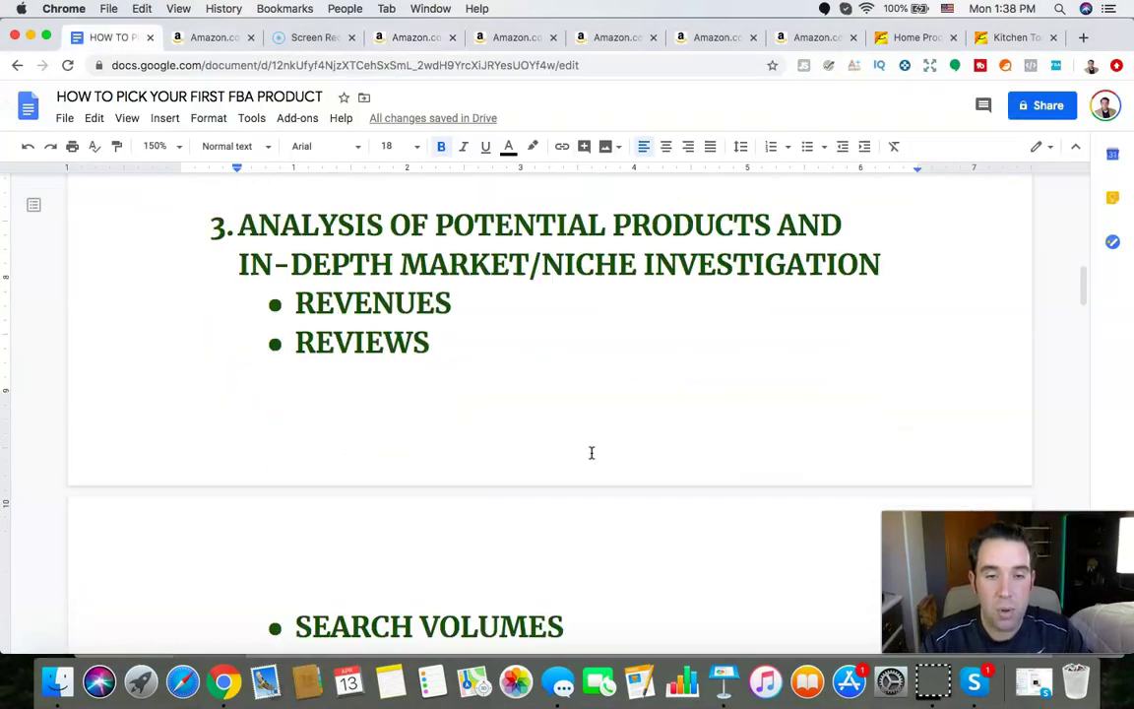
scroll(590, 453, up, 1)
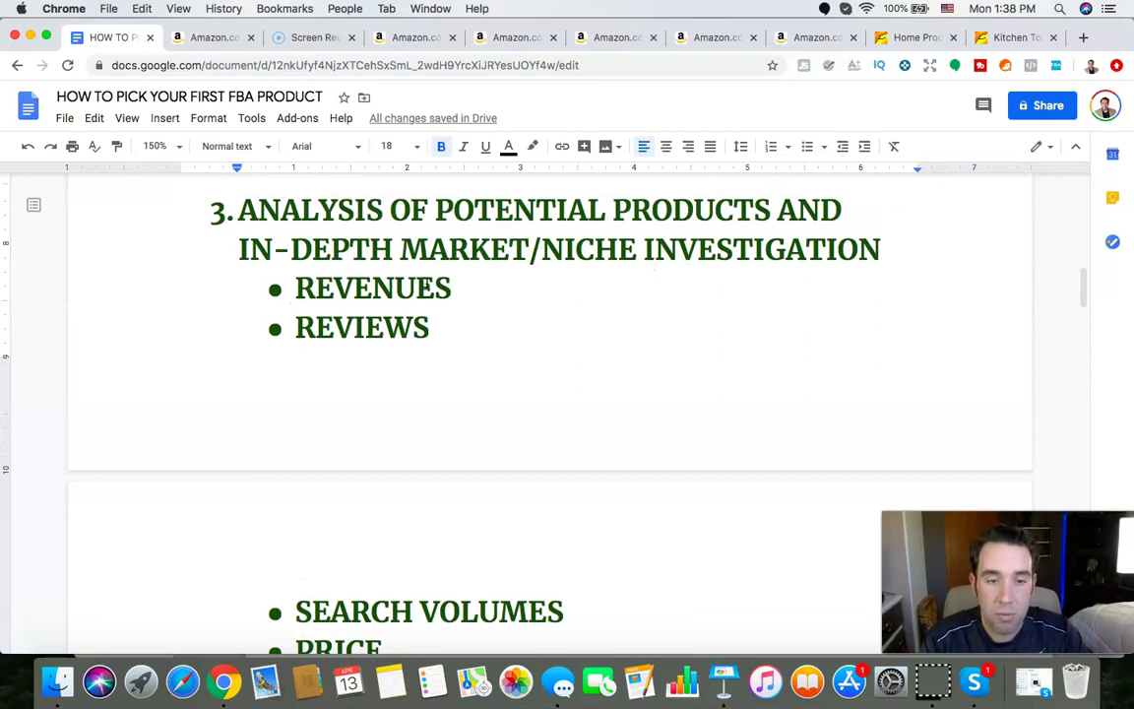
scroll(427, 283, down, 1)
scroll(410, 281, down, 4)
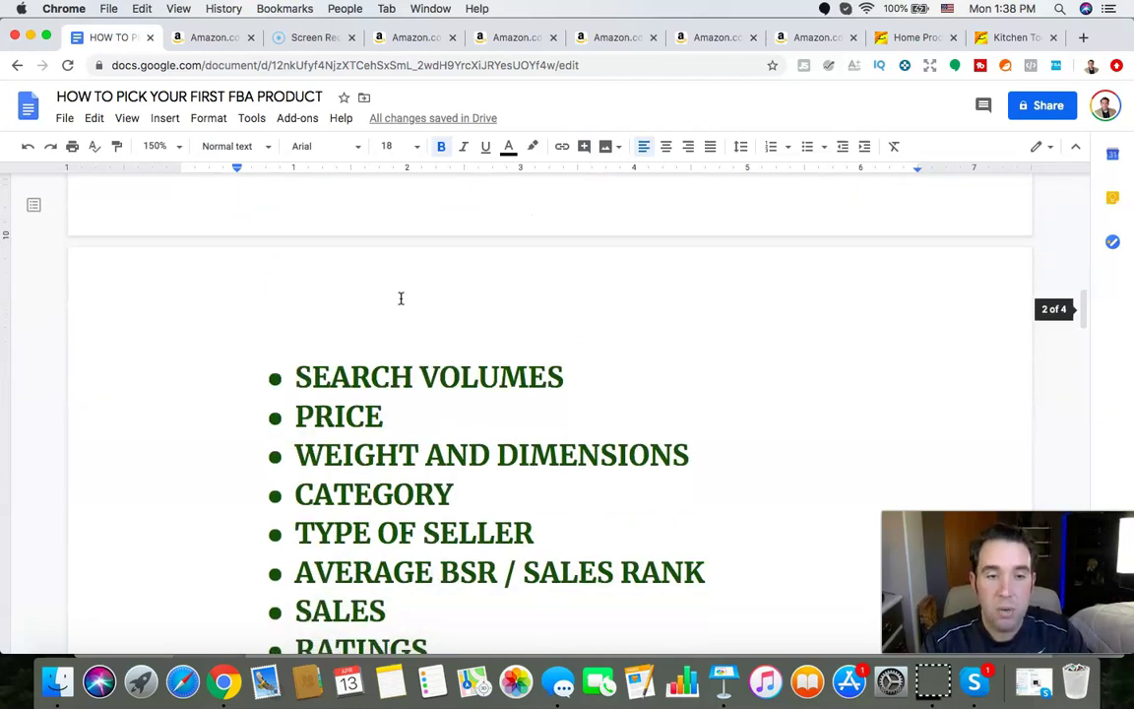
scroll(396, 372, down, 1)
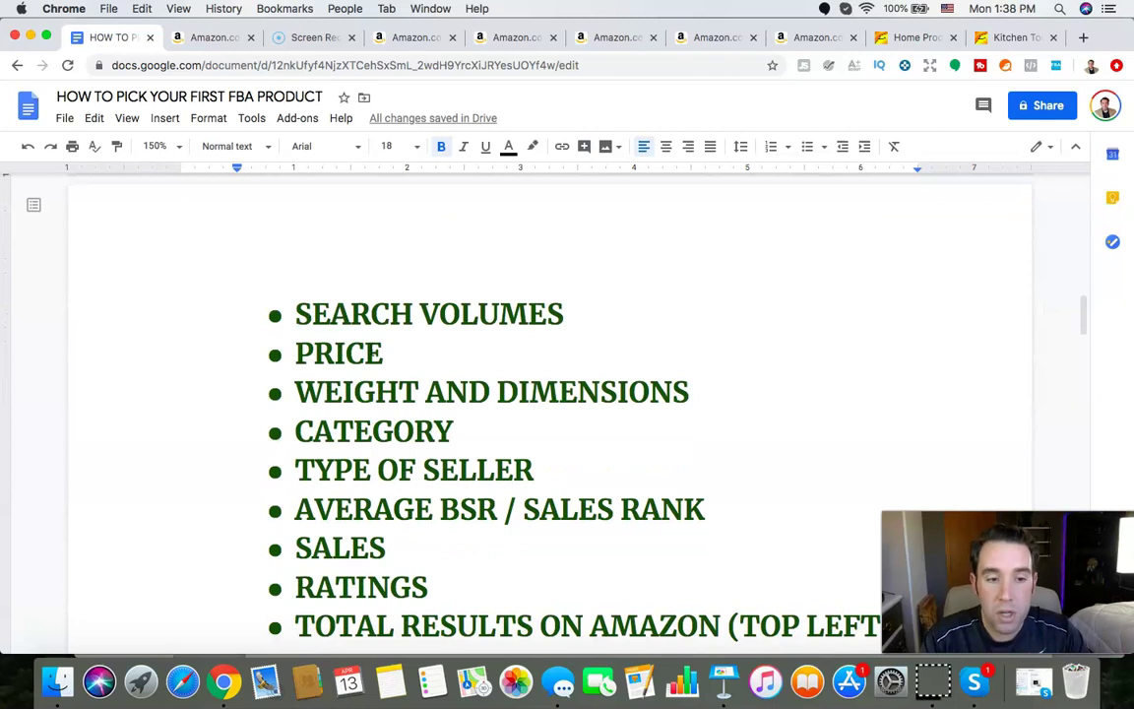
scroll(375, 318, down, 1)
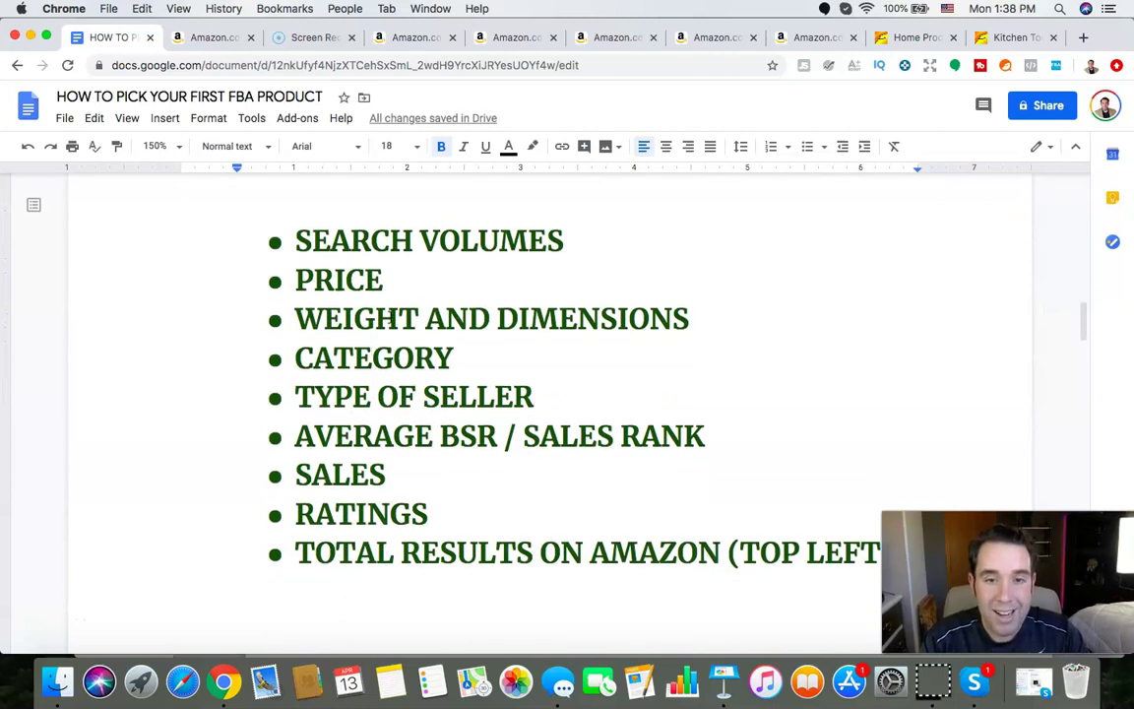
scroll(392, 318, down, 1)
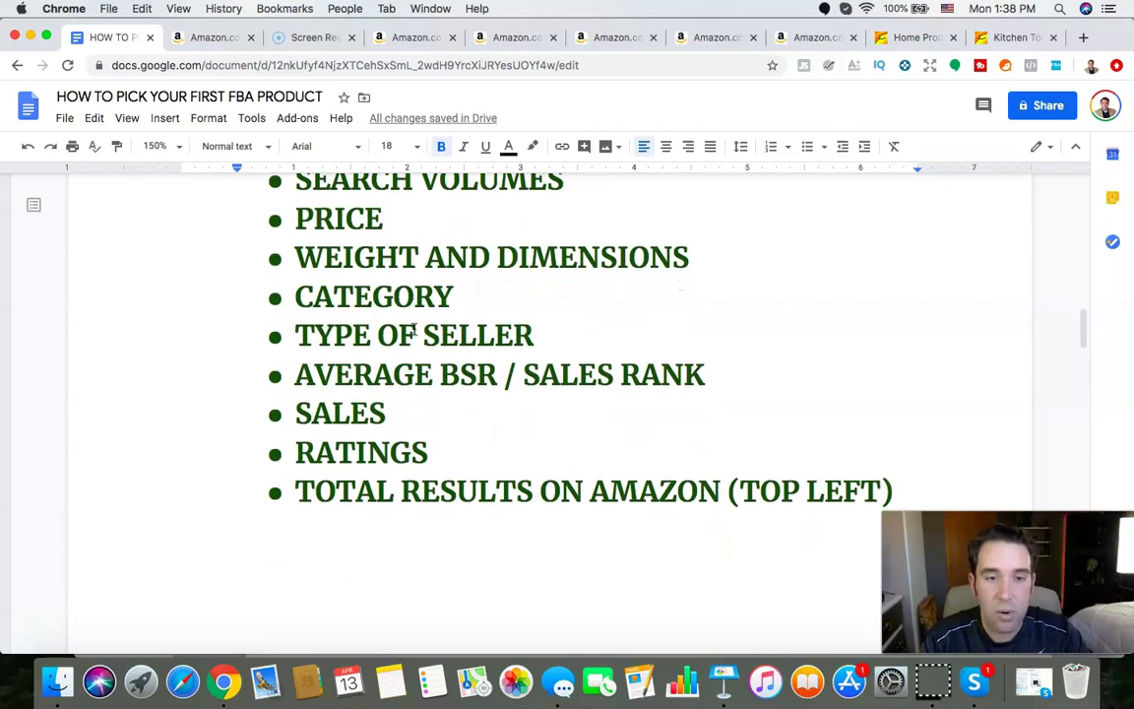
- Highlight the Average BSR / Sales Rank, Sales and Ratings criteria in the document, checking them against the hot tub cover Xray results
drag(314, 368, 540, 381)
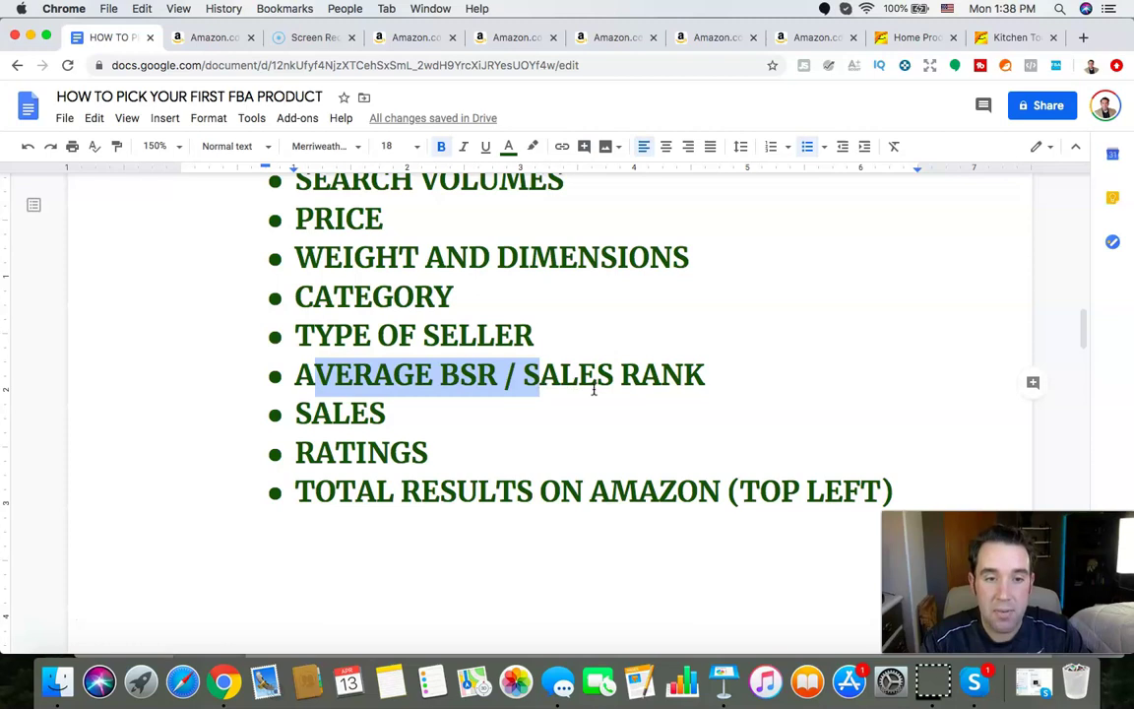
drag(392, 422, 296, 418)
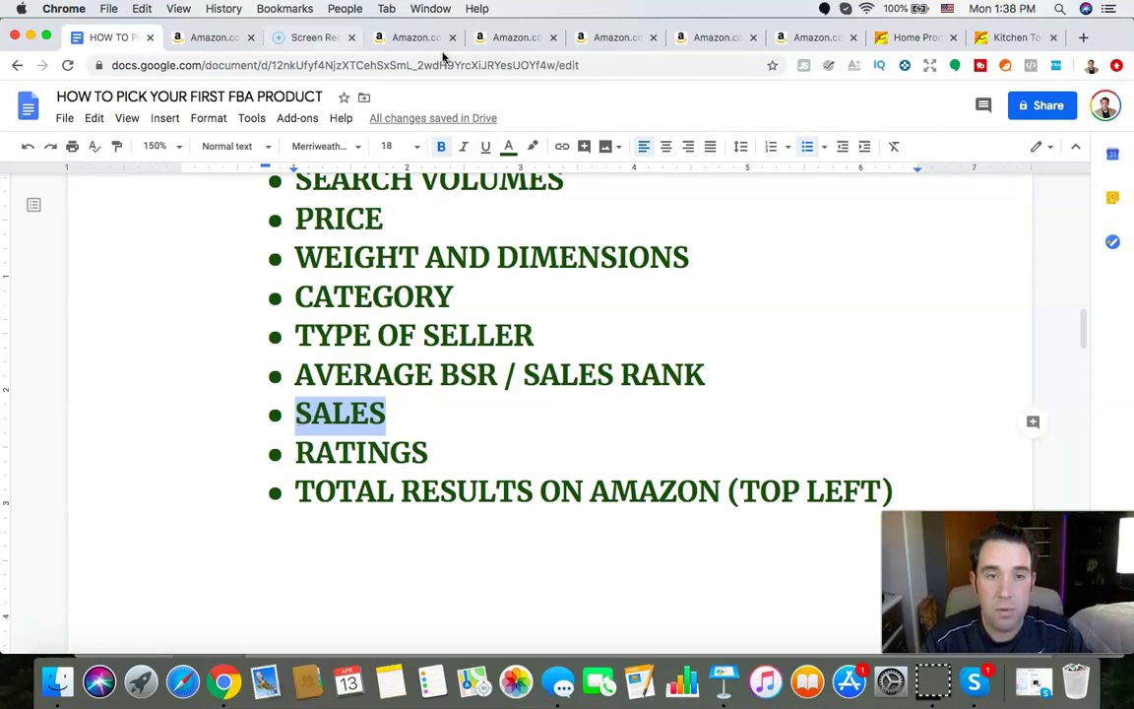
click(403, 39)
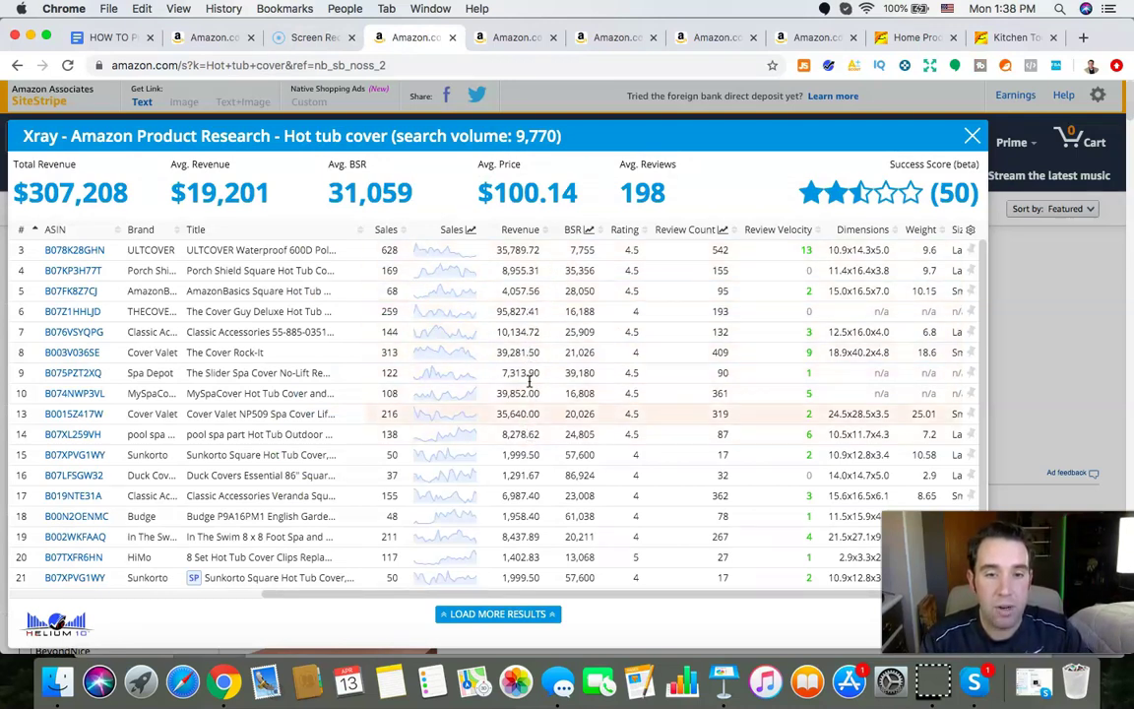
key(super+1)
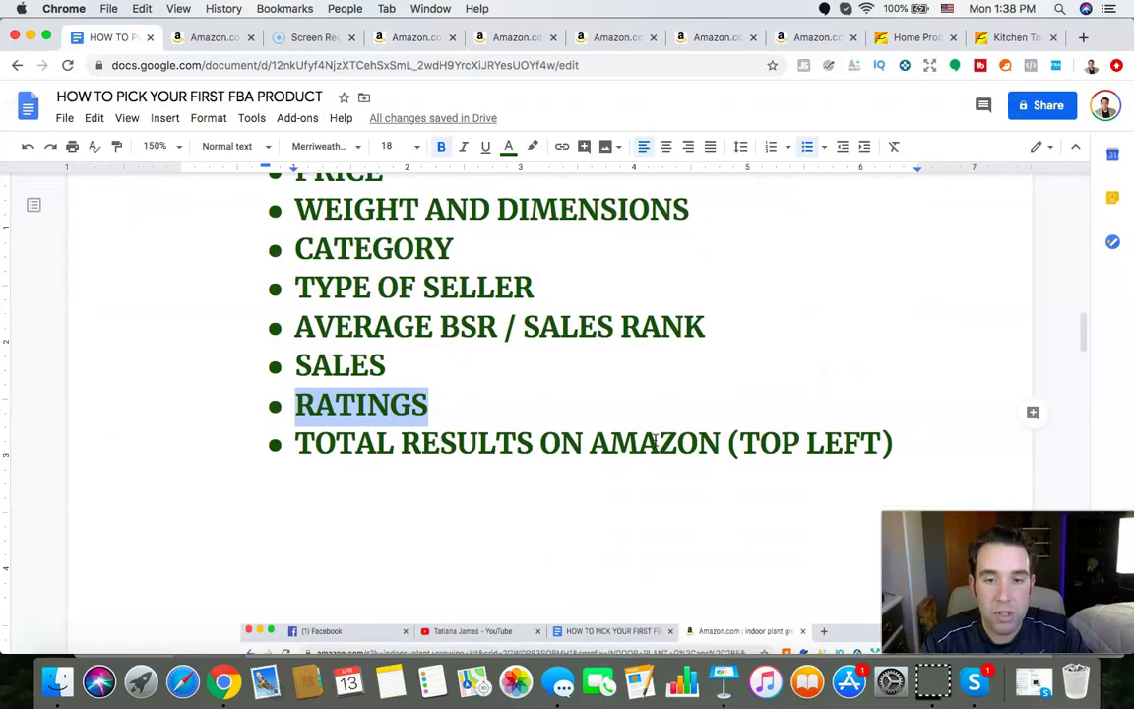
click(386, 39)
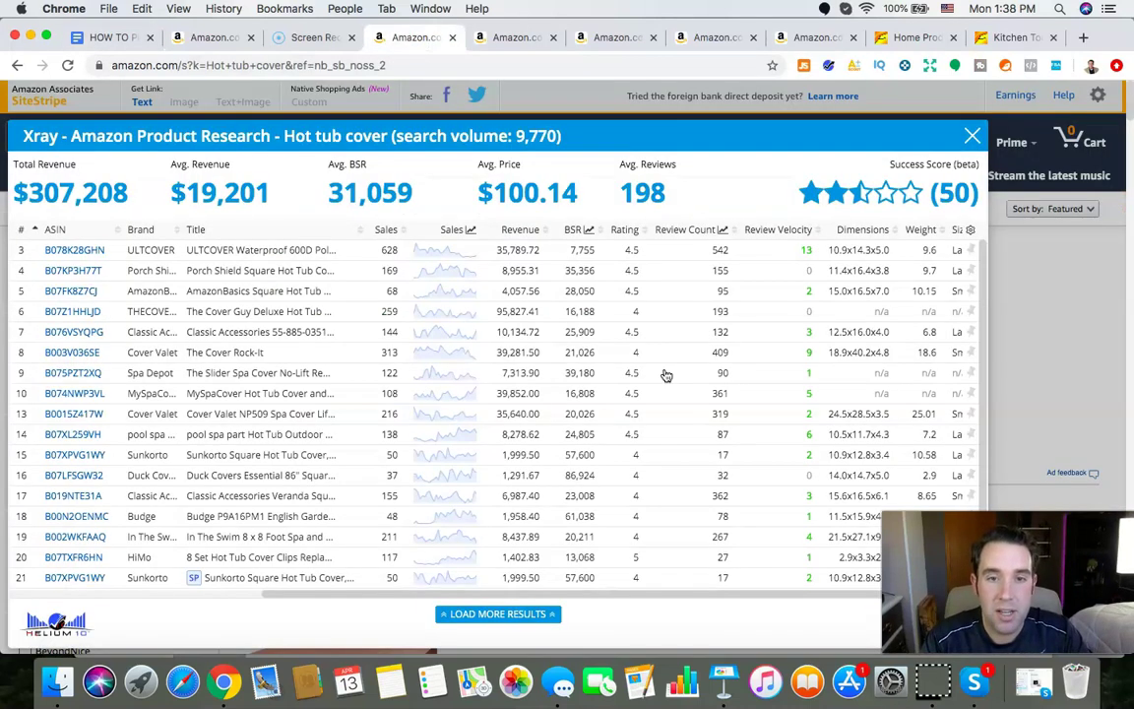
- Close the Xray window, highlight the total results count for the hot tub cover search, and browse the product listings below it
click(973, 133)
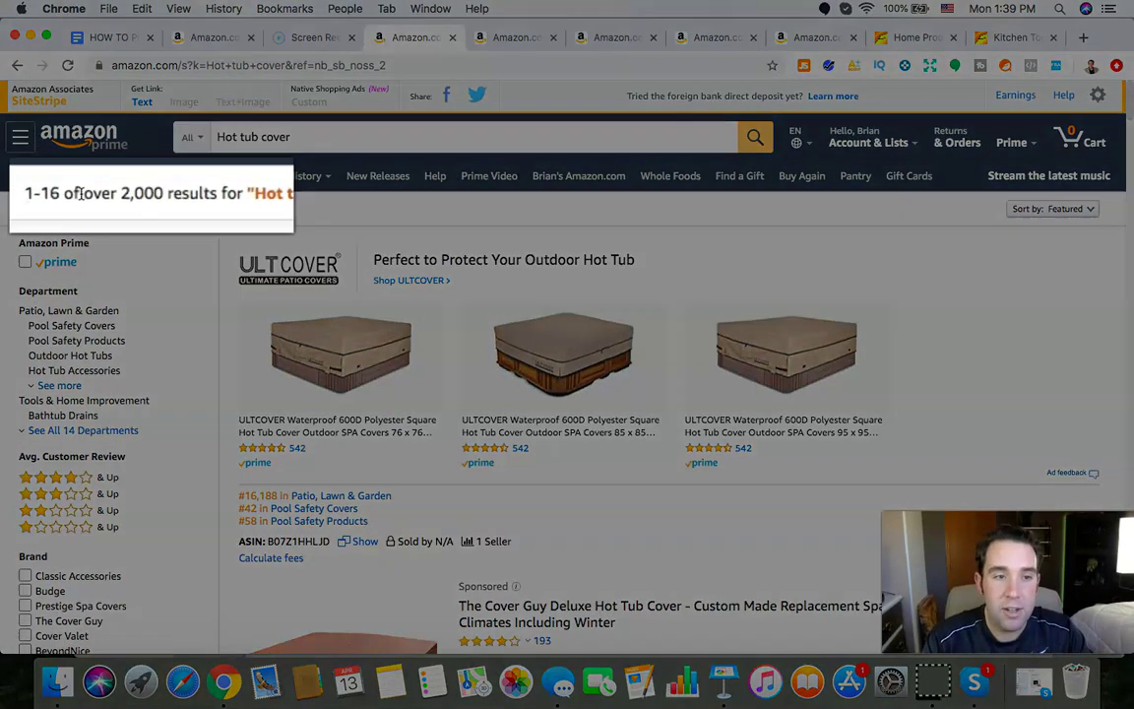
drag(81, 192, 298, 181)
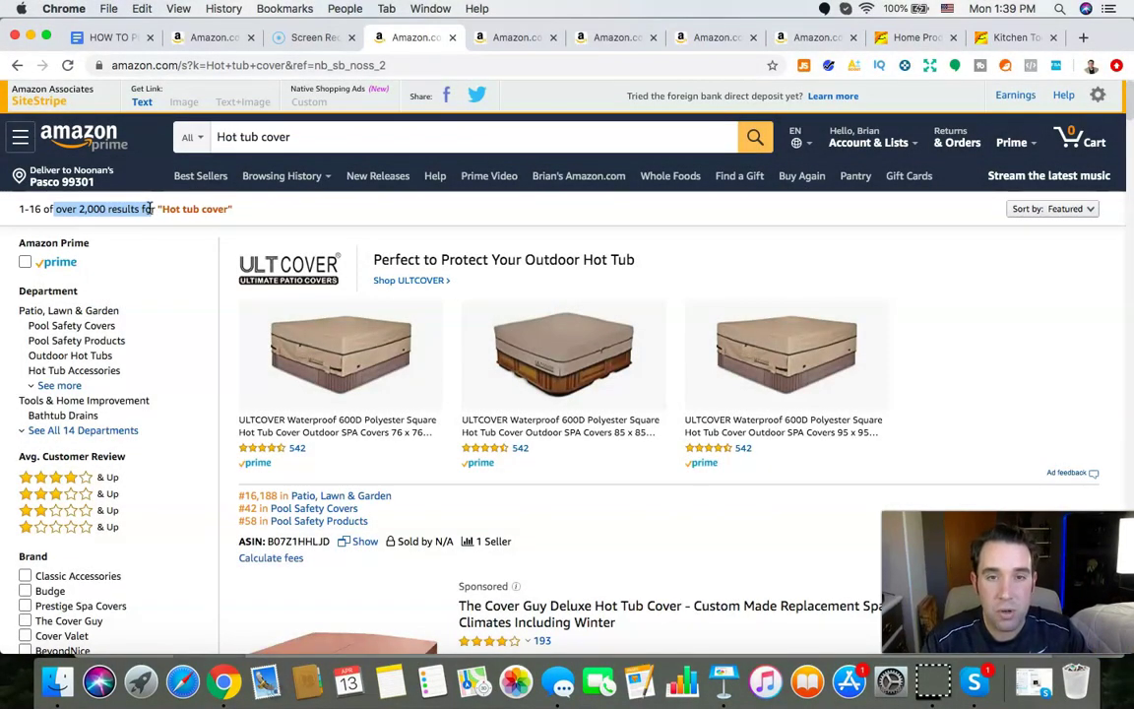
click(84, 211)
drag(78, 207, 106, 207)
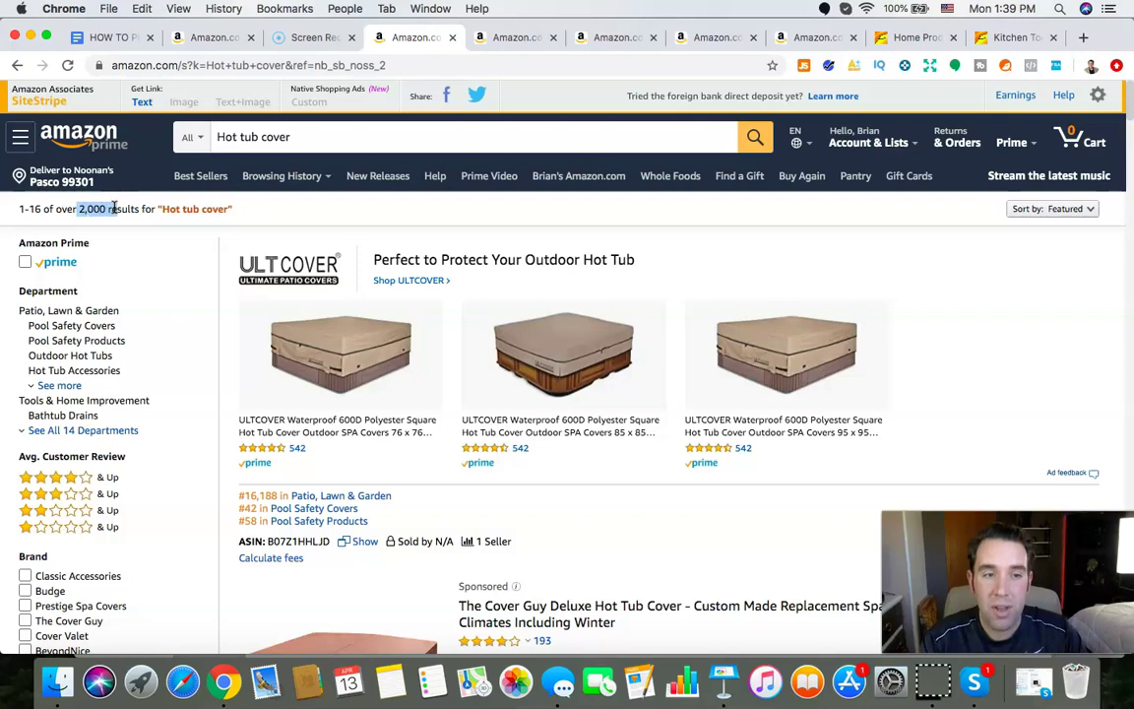
click(130, 210)
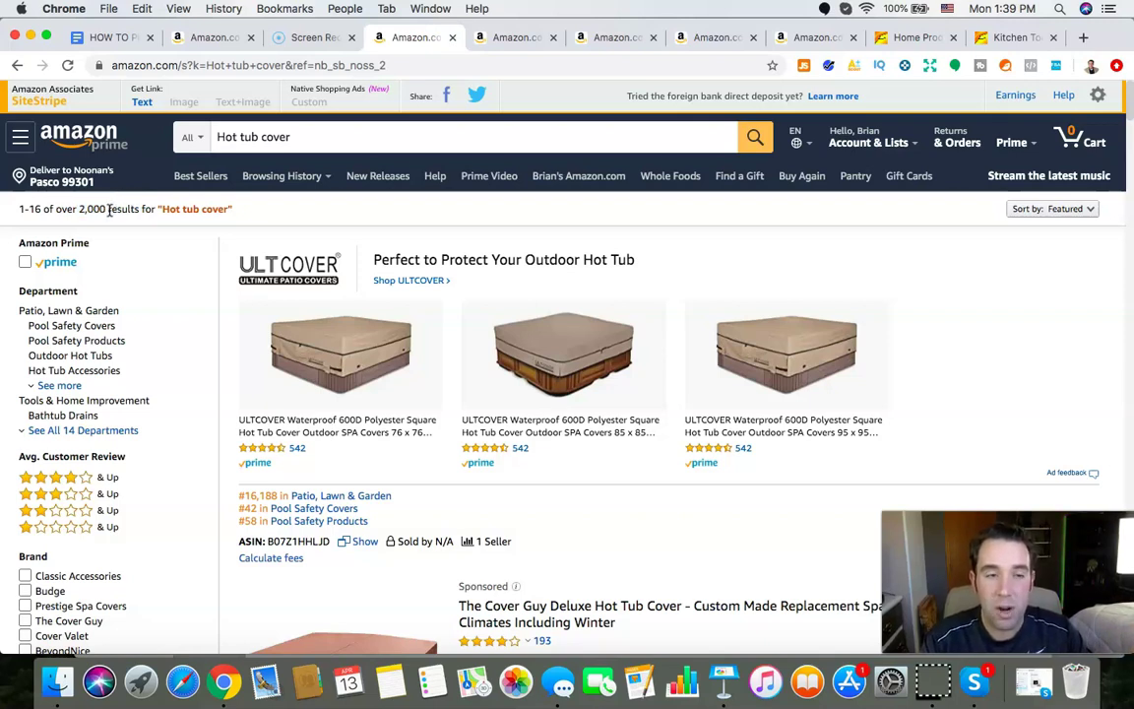
drag(78, 209, 110, 209)
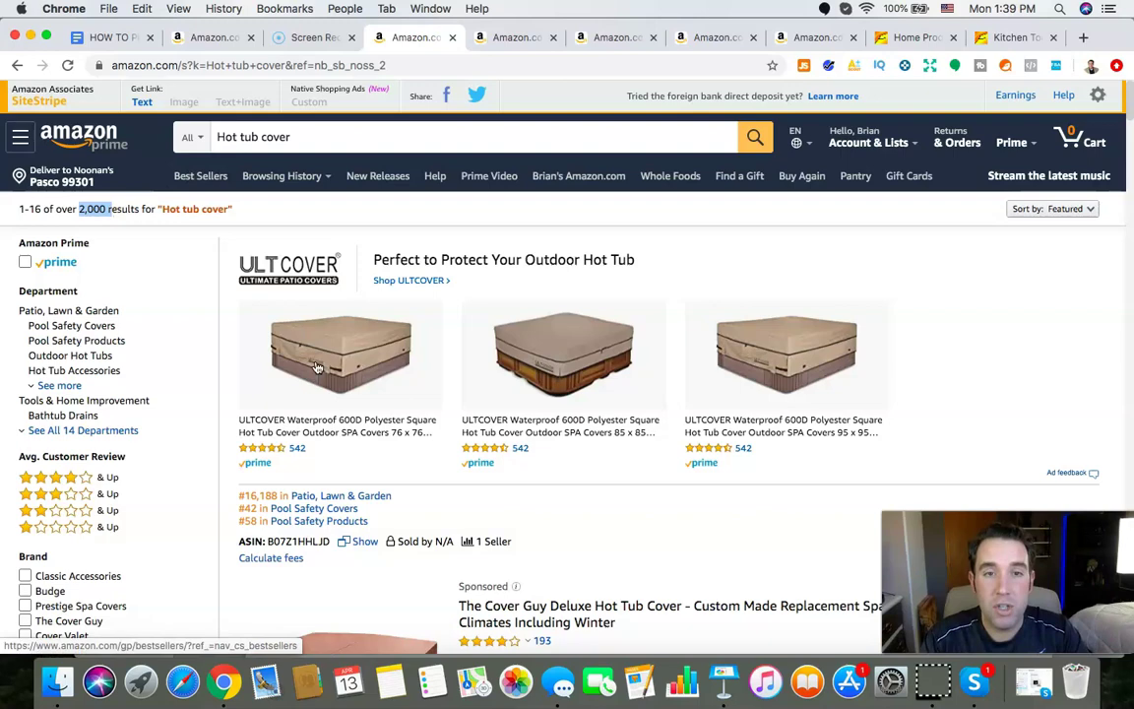
scroll(564, 488, down, 2)
scroll(564, 488, down, 20)
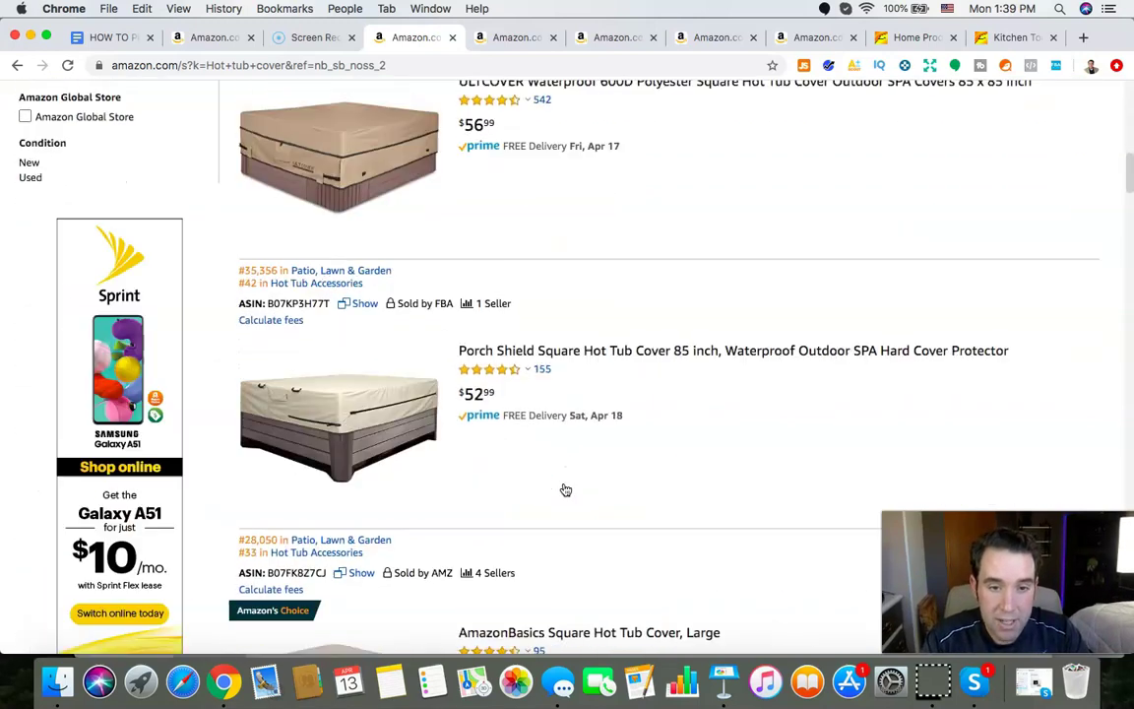
scroll(566, 490, down, 20)
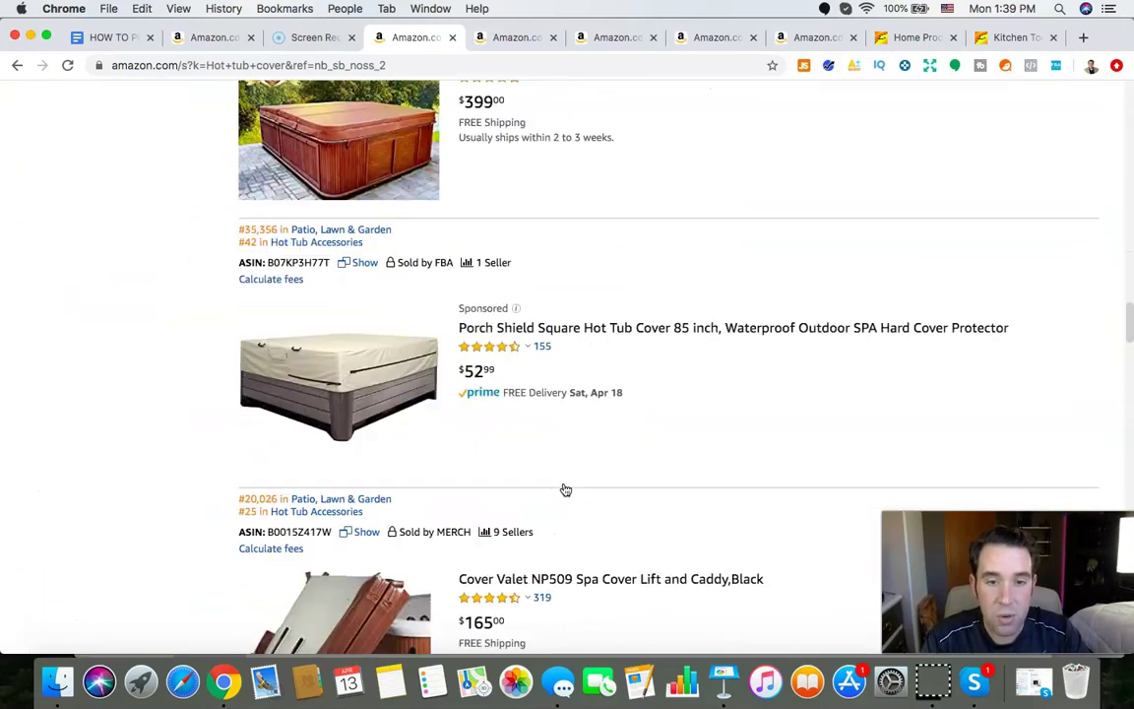
scroll(566, 489, down, 15)
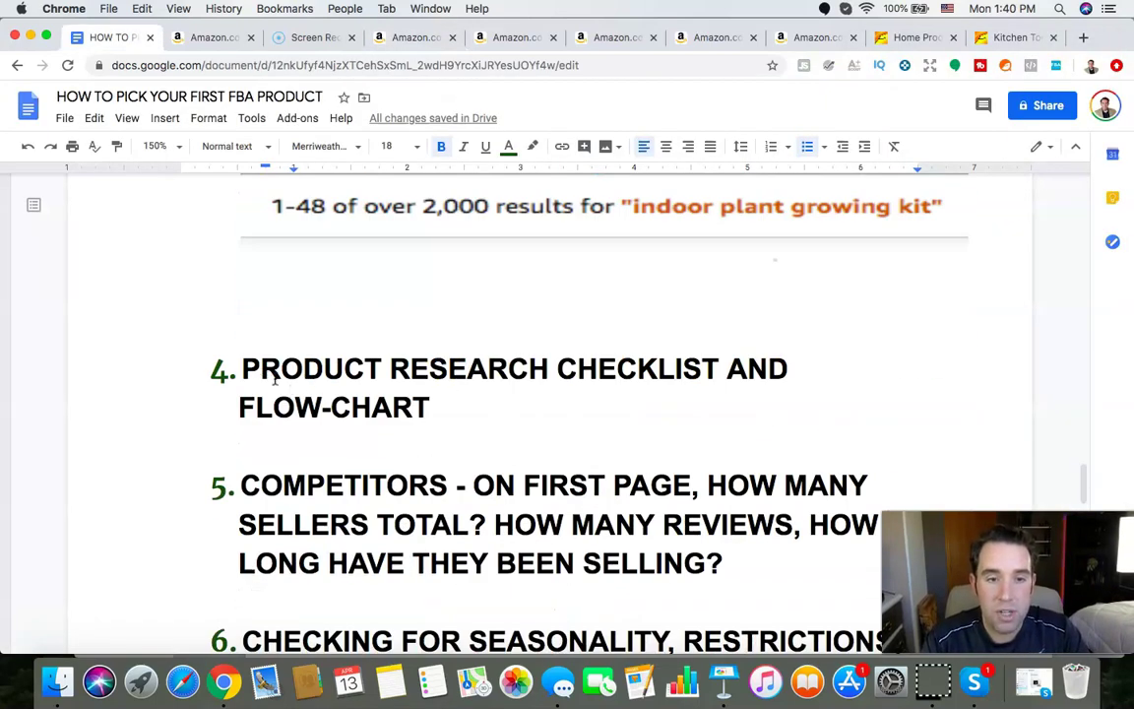
- Return to the FBA product document, highlight the section 4 checklist and flow-chart heading, and view sections 5 and 6
drag(242, 368, 435, 402)
click(453, 411)
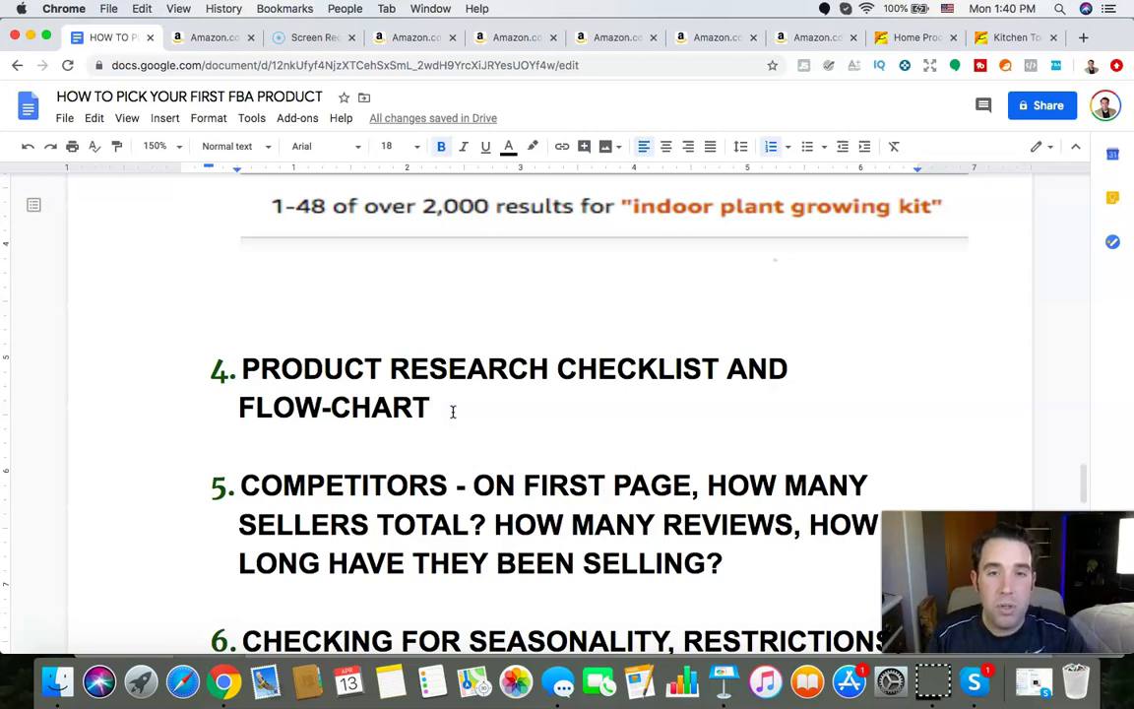
scroll(452, 412, down, 5)
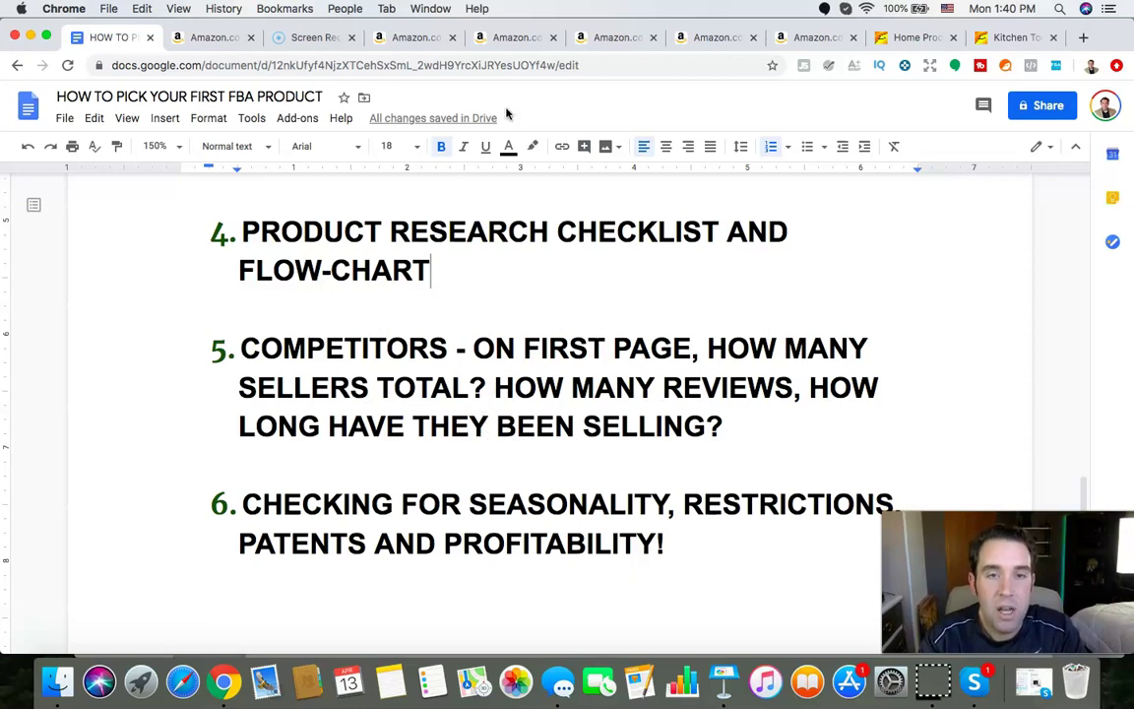
- Reopen Xray on the hot tub cover search and highlight the revenues of The Cover Guy Deluxe, Porch Shield and pool spa part covers
click(500, 34)
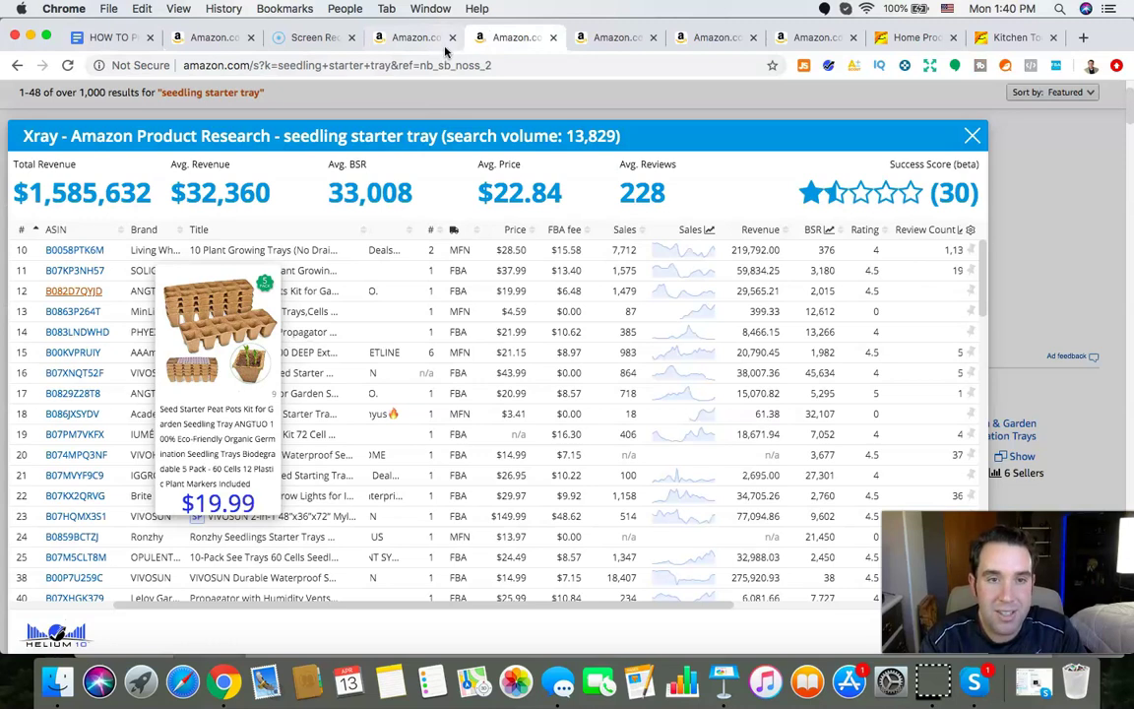
click(443, 42)
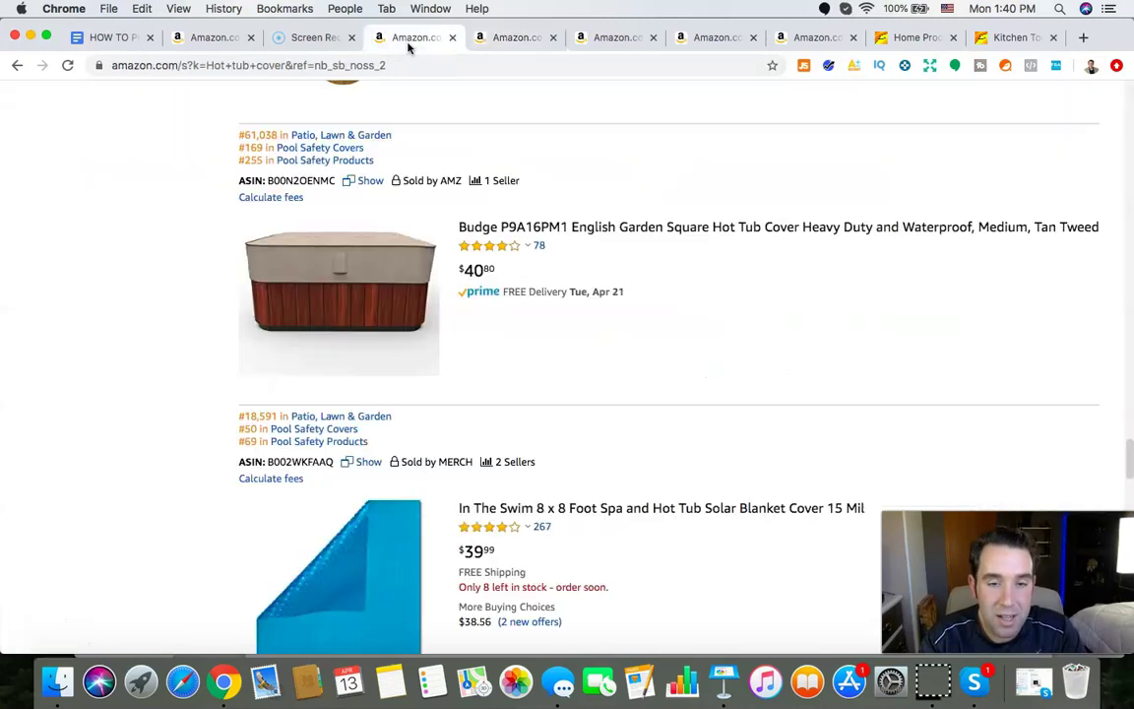
click(829, 65)
click(703, 147)
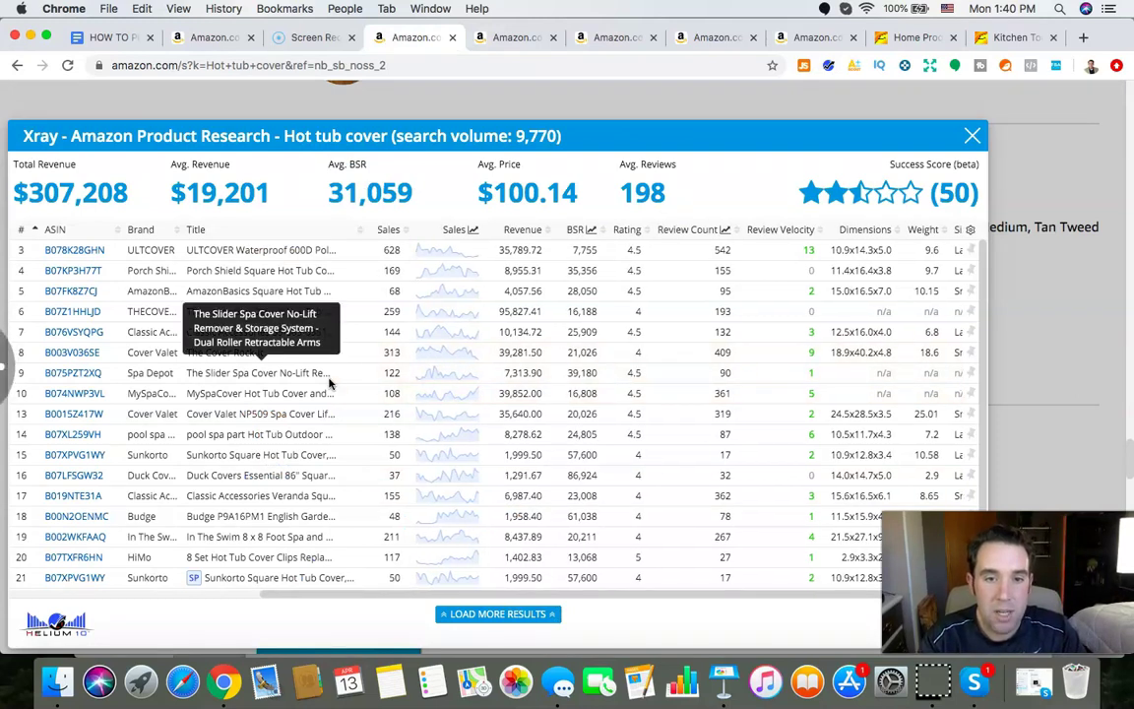
drag(498, 311, 524, 311)
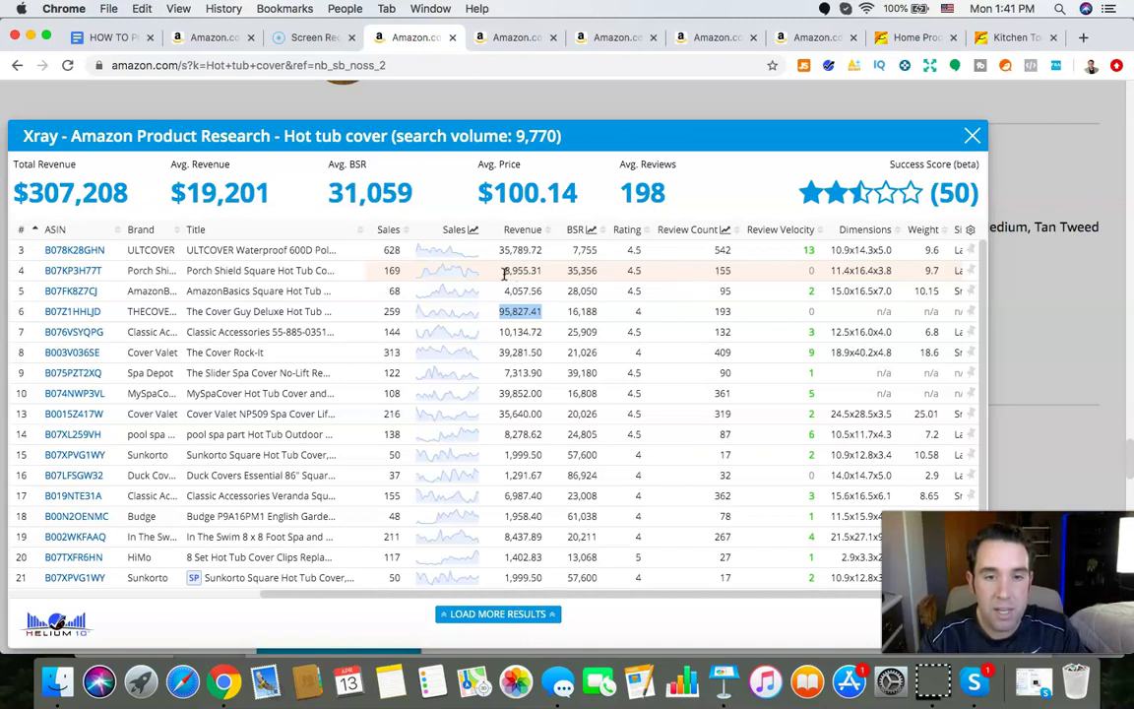
drag(504, 274, 541, 277)
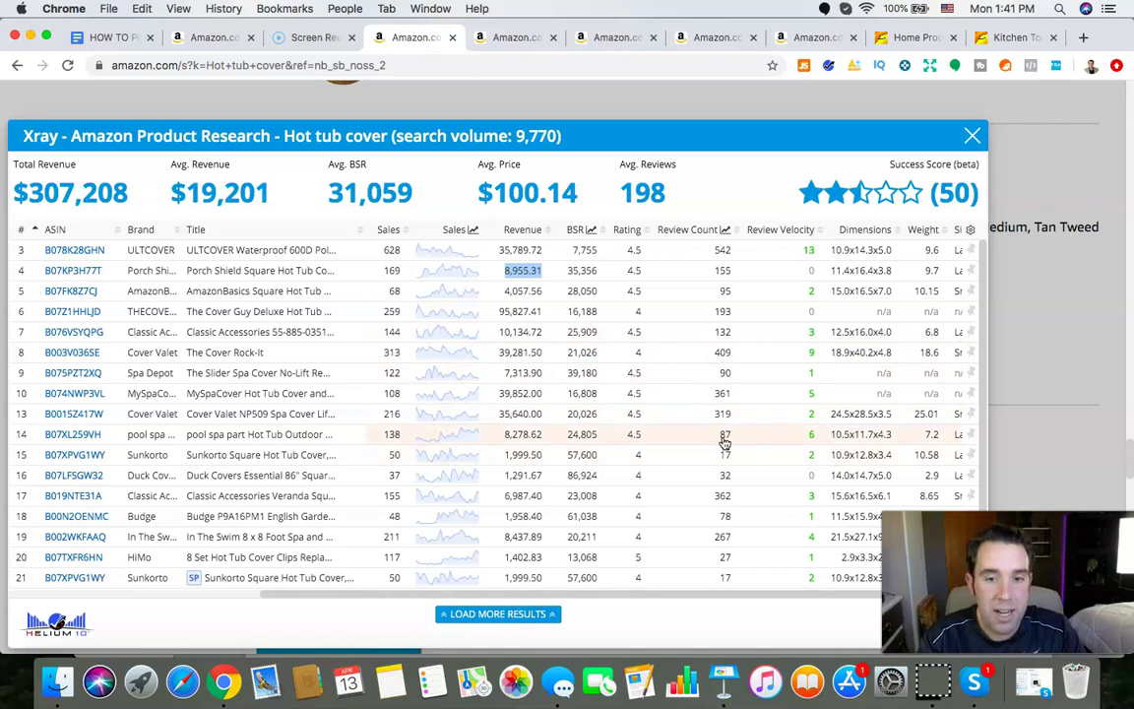
drag(506, 435, 539, 435)
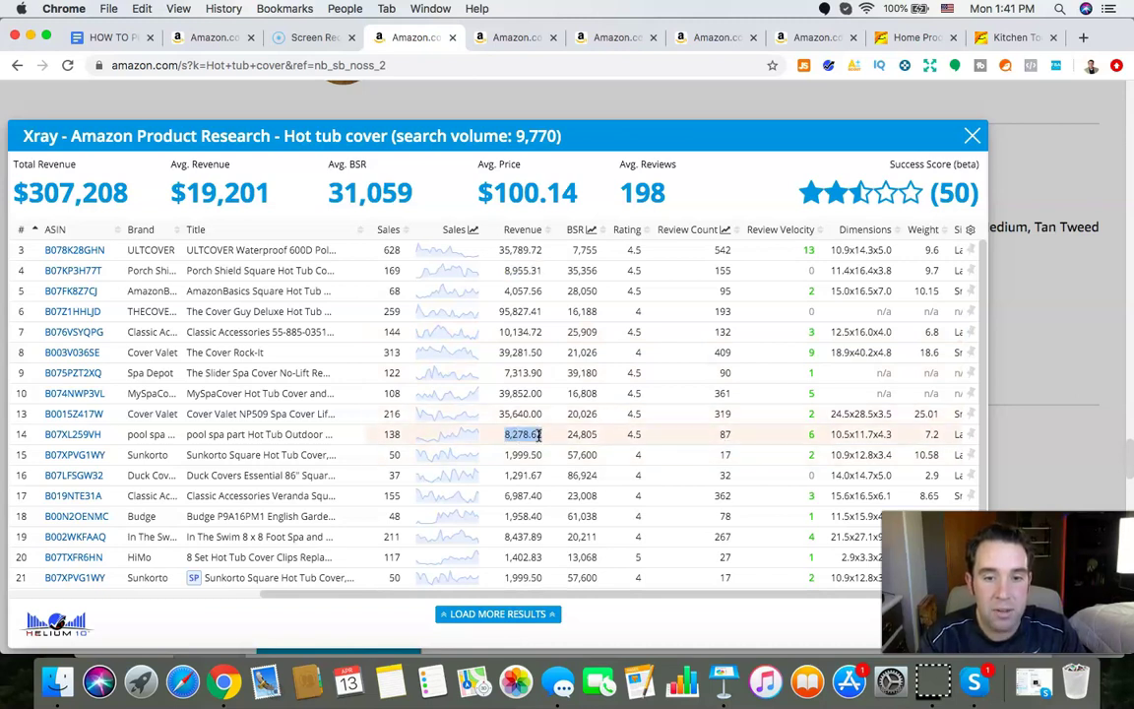
- Open the pool spa part hot tub cover listing and examine its all-time price and sales rank chart
click(75, 435)
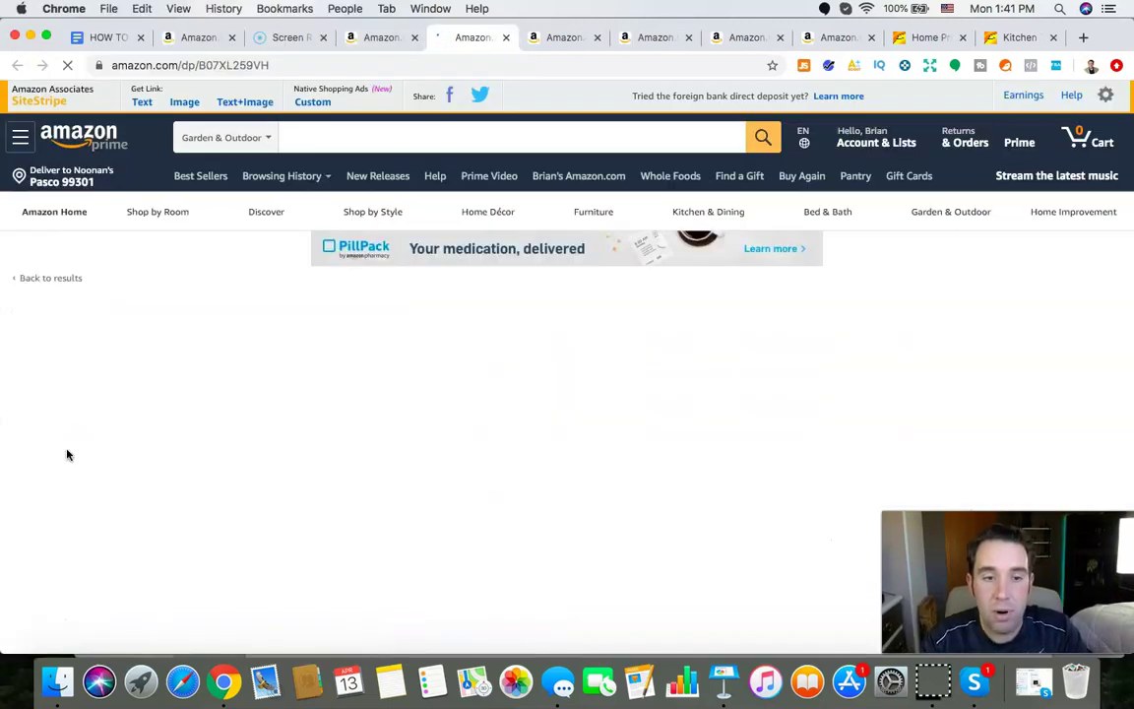
scroll(554, 507, down, 5)
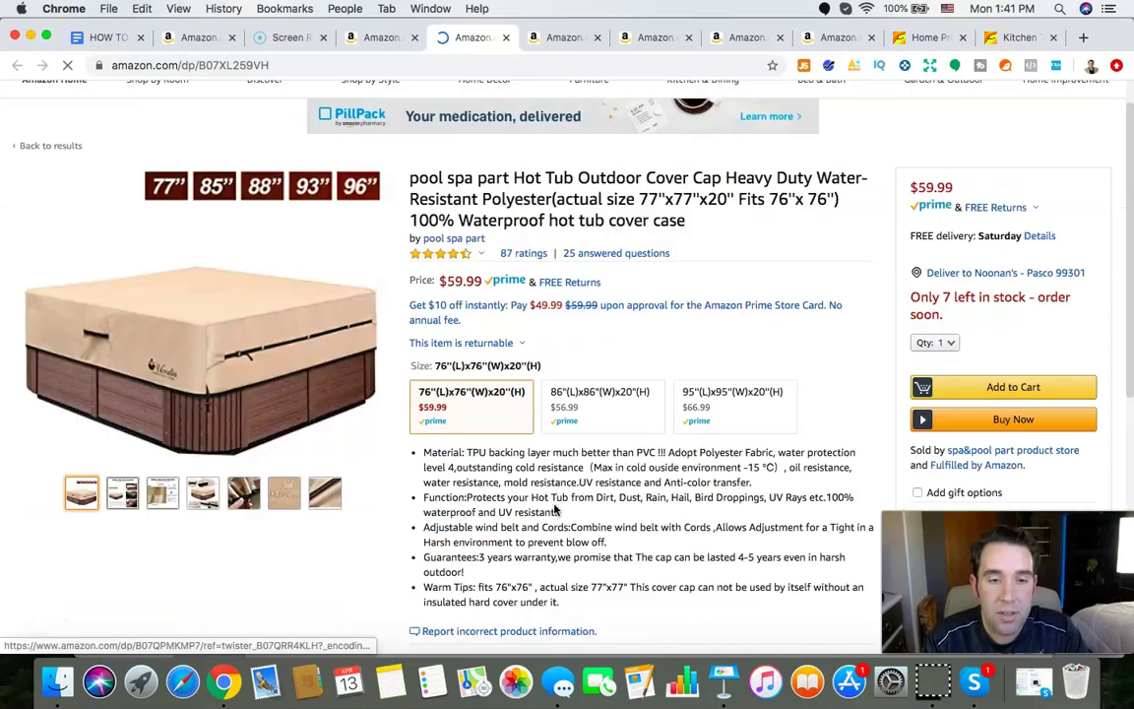
scroll(554, 508, down, 3)
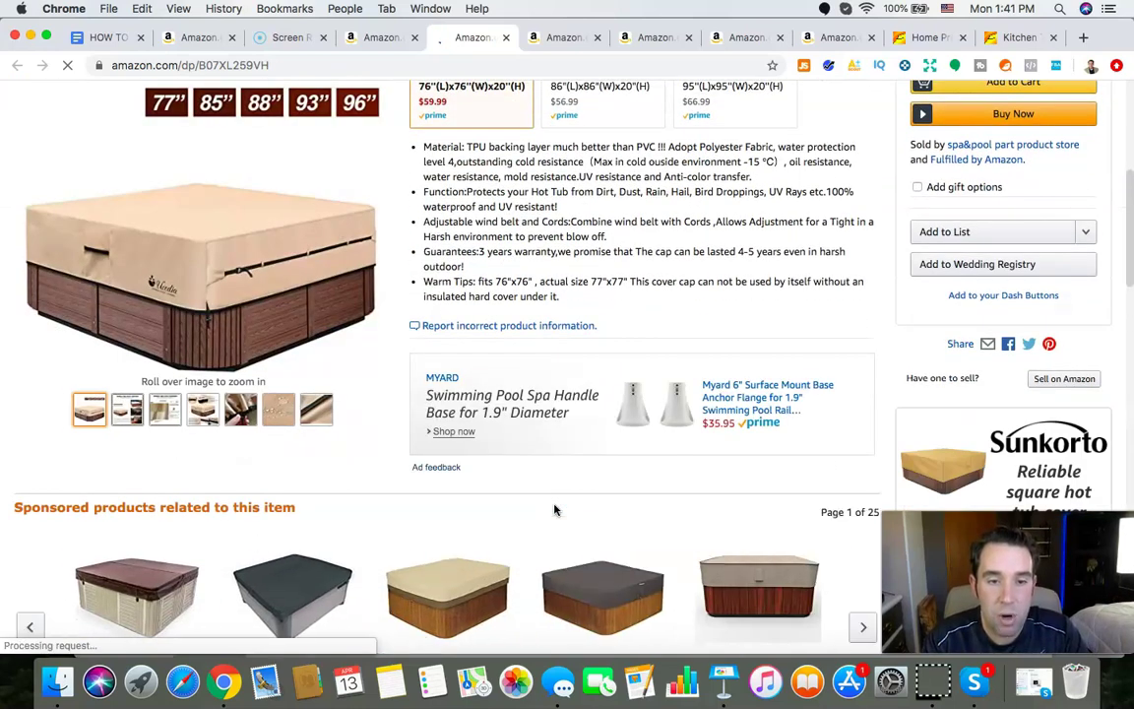
scroll(554, 508, down, 2)
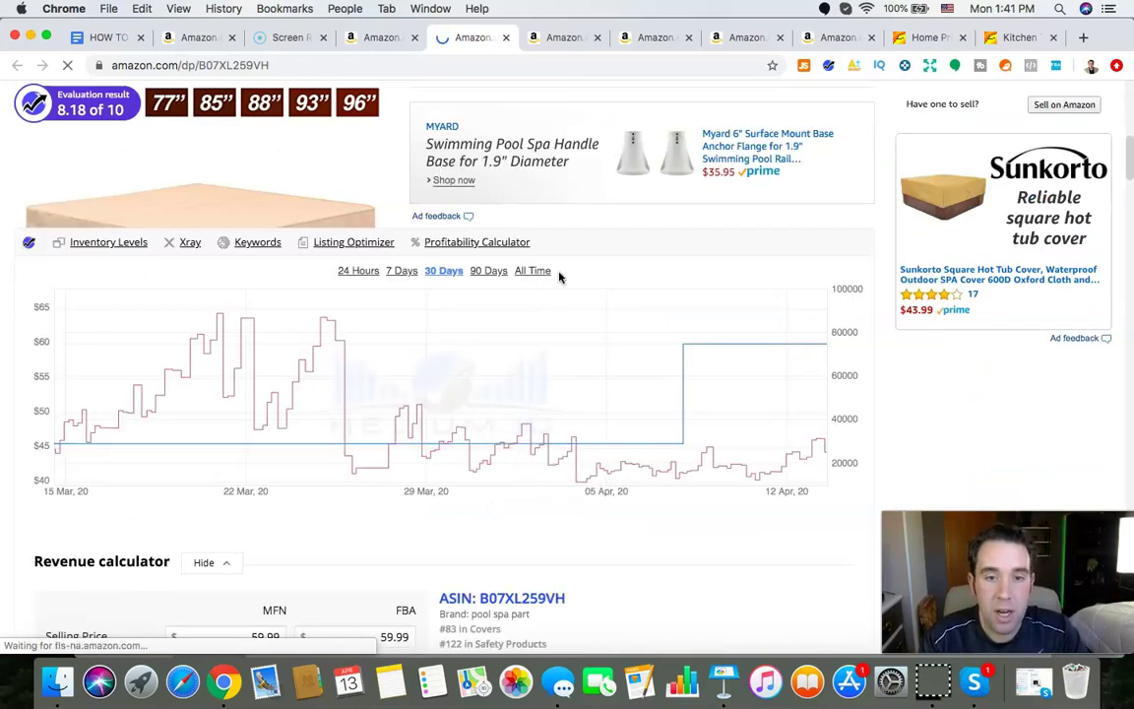
click(532, 271)
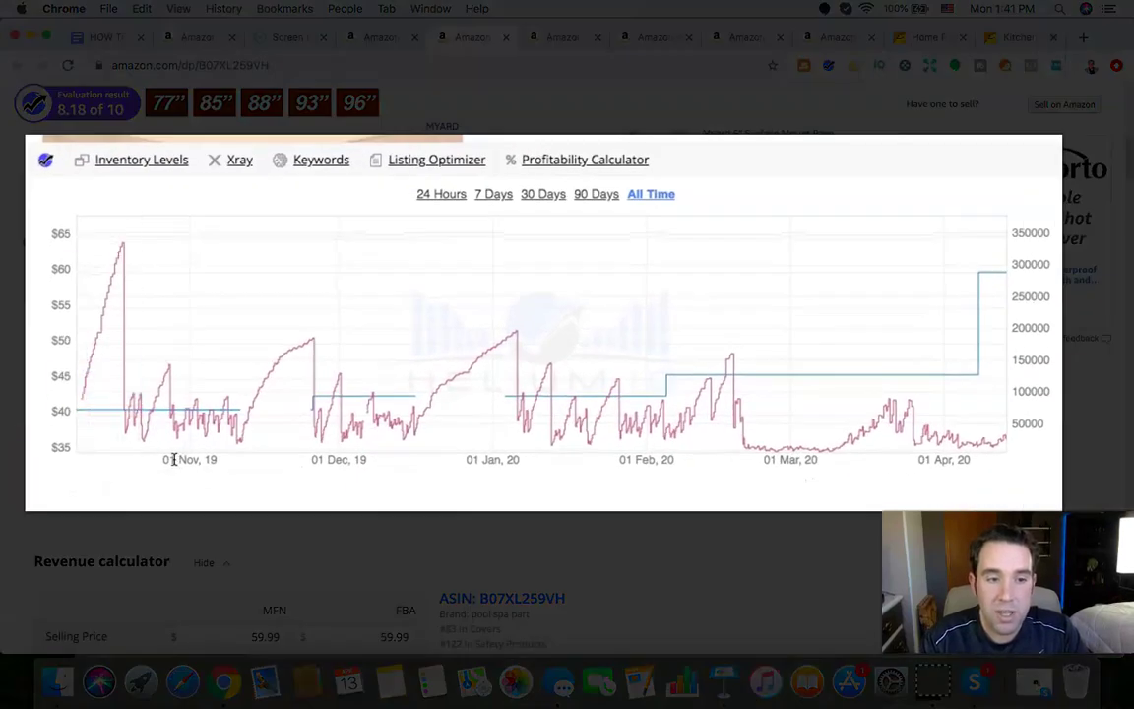
drag(162, 463, 243, 464)
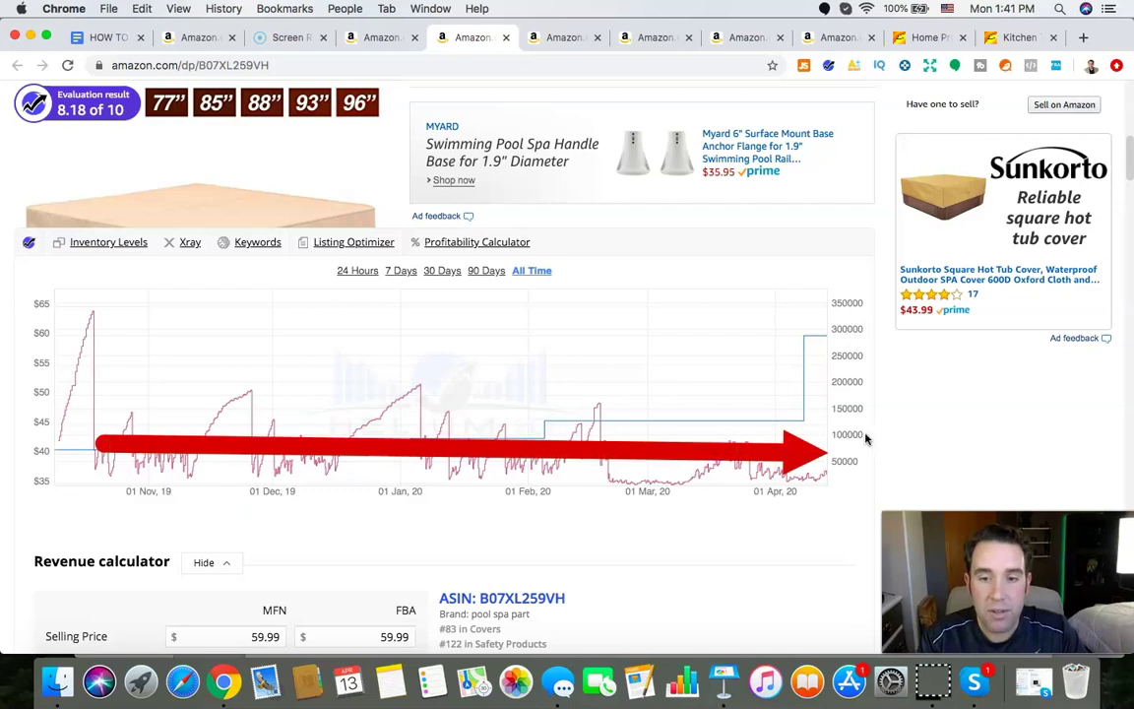
drag(858, 433, 831, 435)
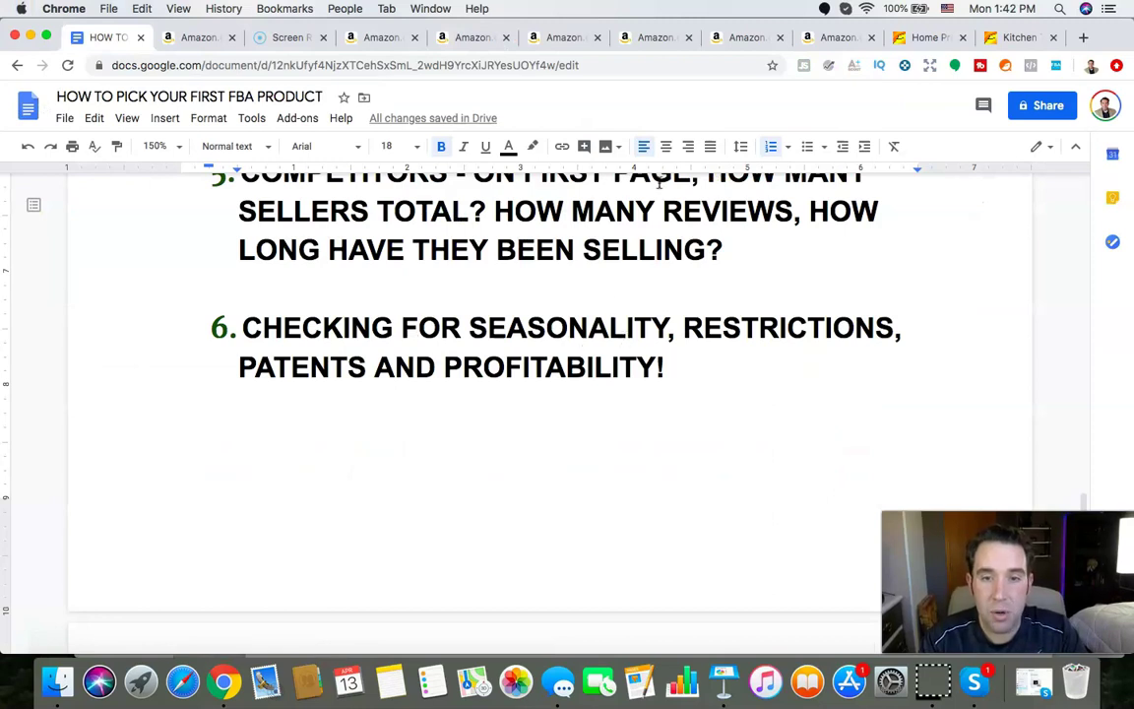
- On the Monobeach baby tent listing, zoom the chart to about mid-2017 through April 2020 and examine the sales rank for seasonality
click(835, 37)
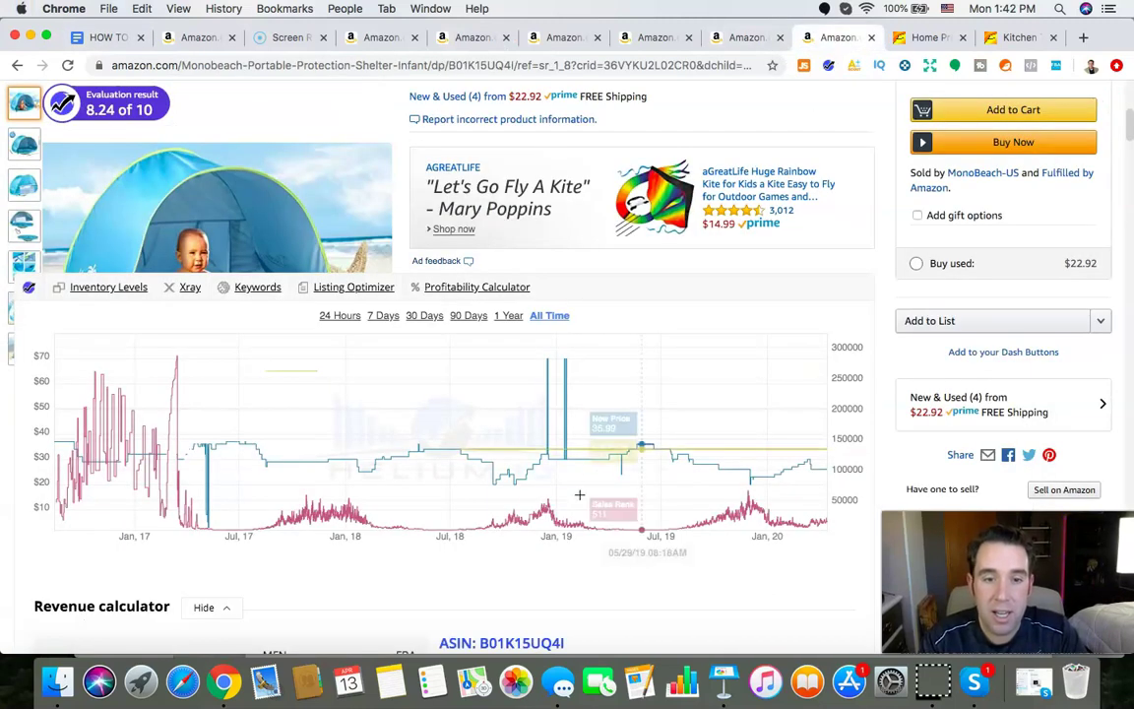
scroll(422, 534, down, 3)
drag(246, 413, 819, 415)
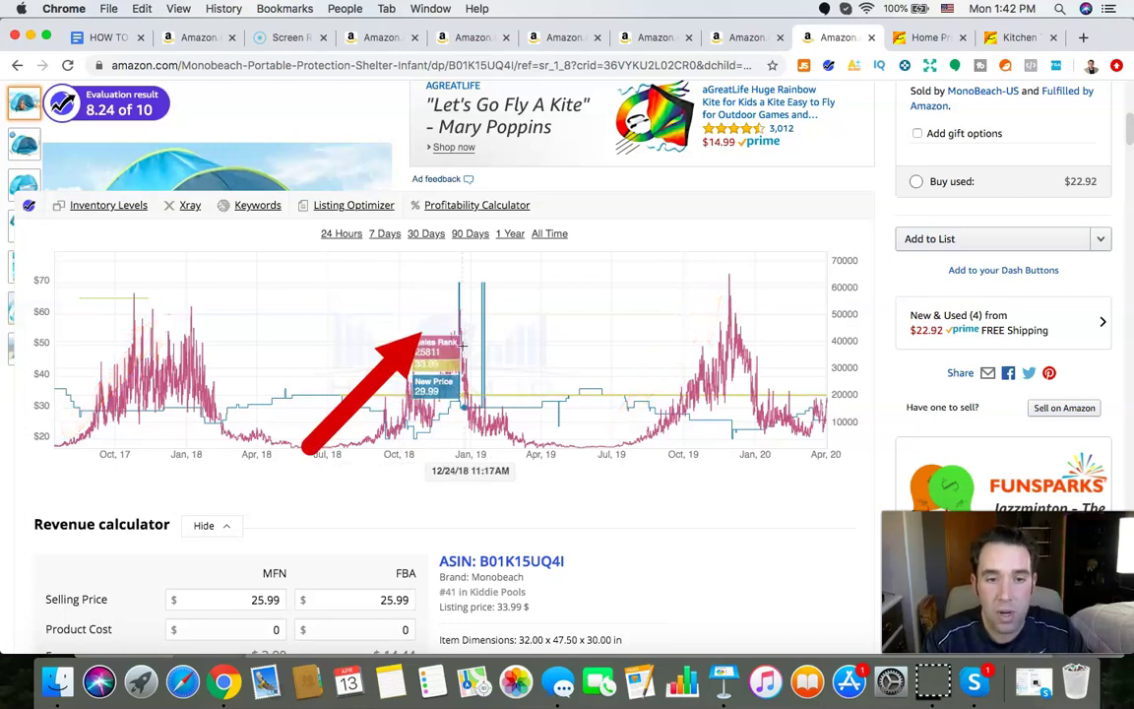
double_click(844, 314)
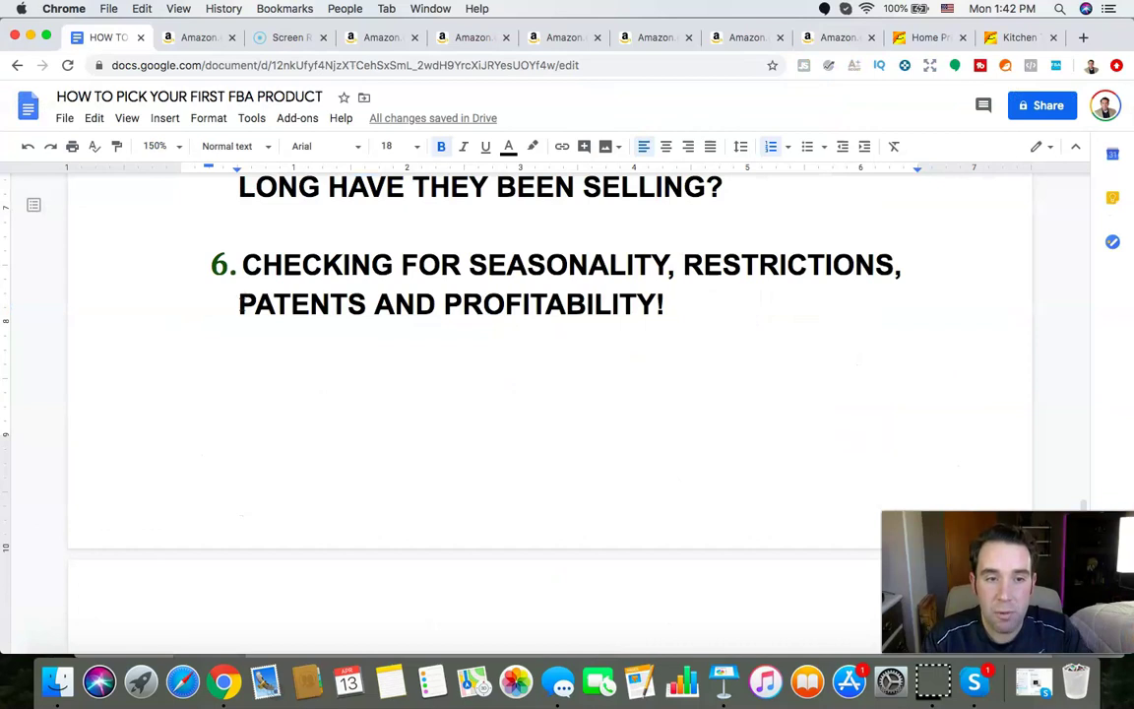
- Highlight PATENTS in section 6 of the document and close the hot tub cover search and pool spa part listing tabs
drag(239, 303, 366, 303)
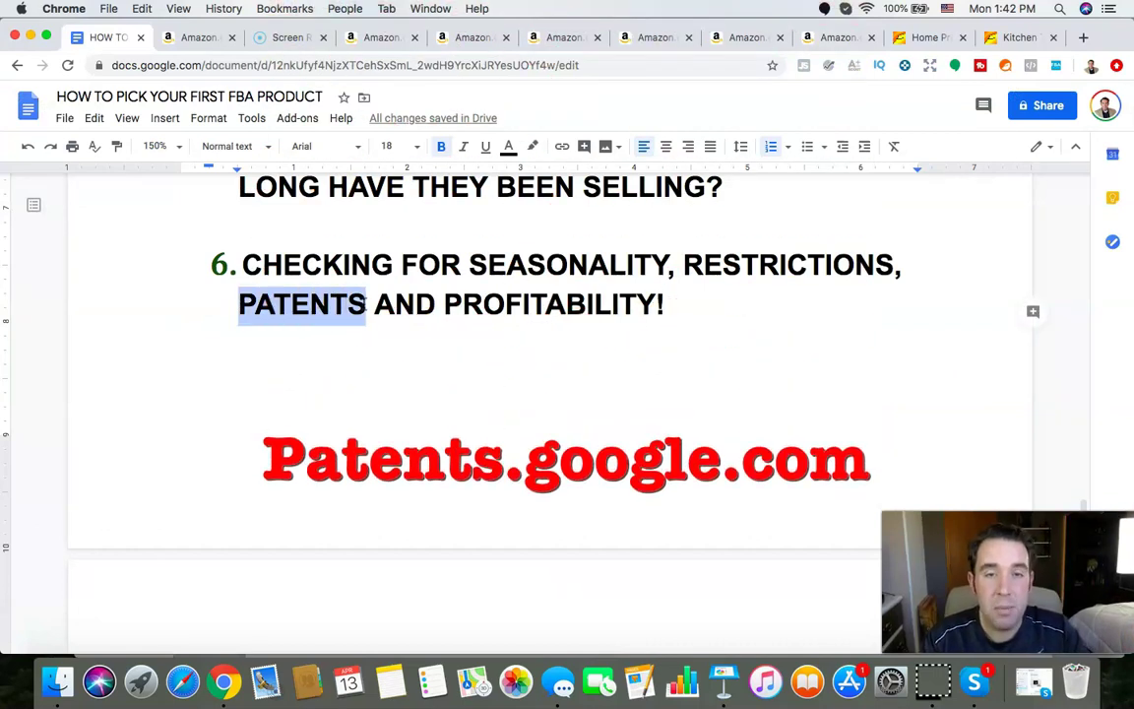
click(415, 38)
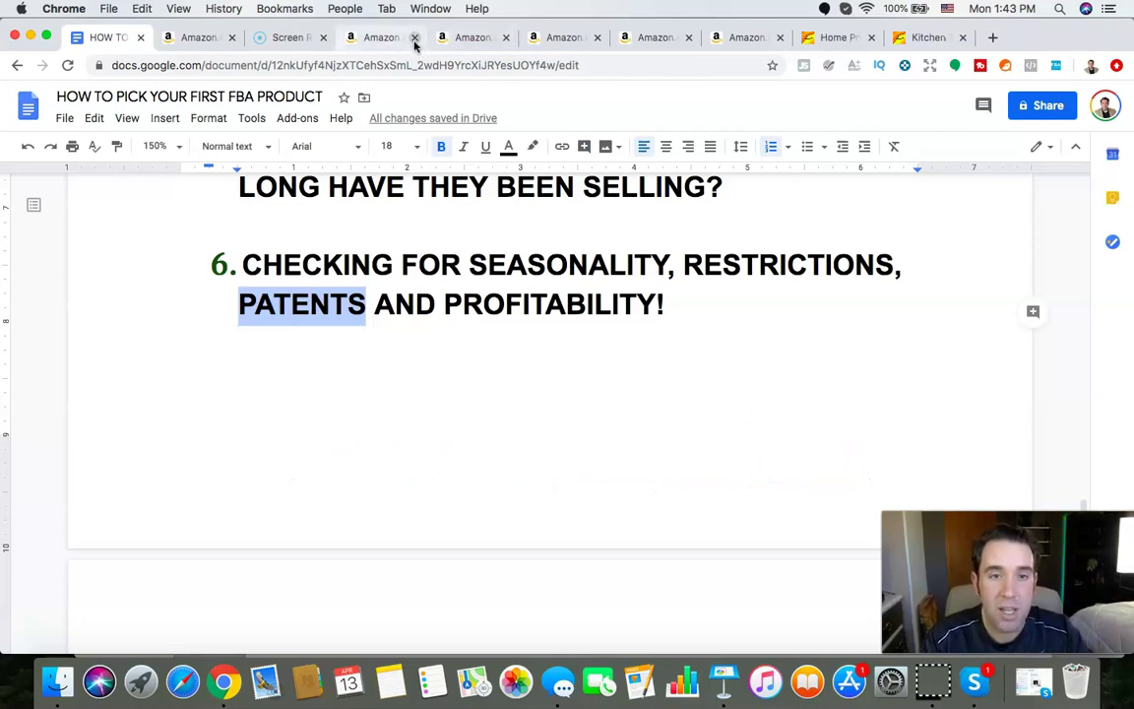
click(414, 38)
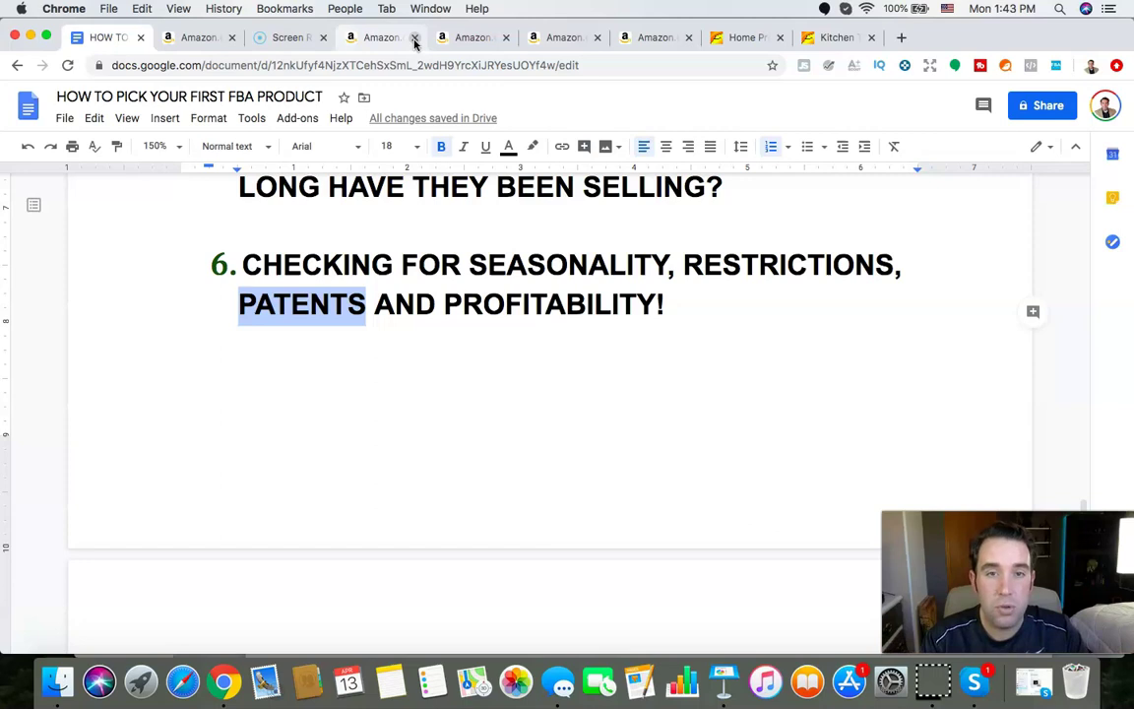
click(414, 44)
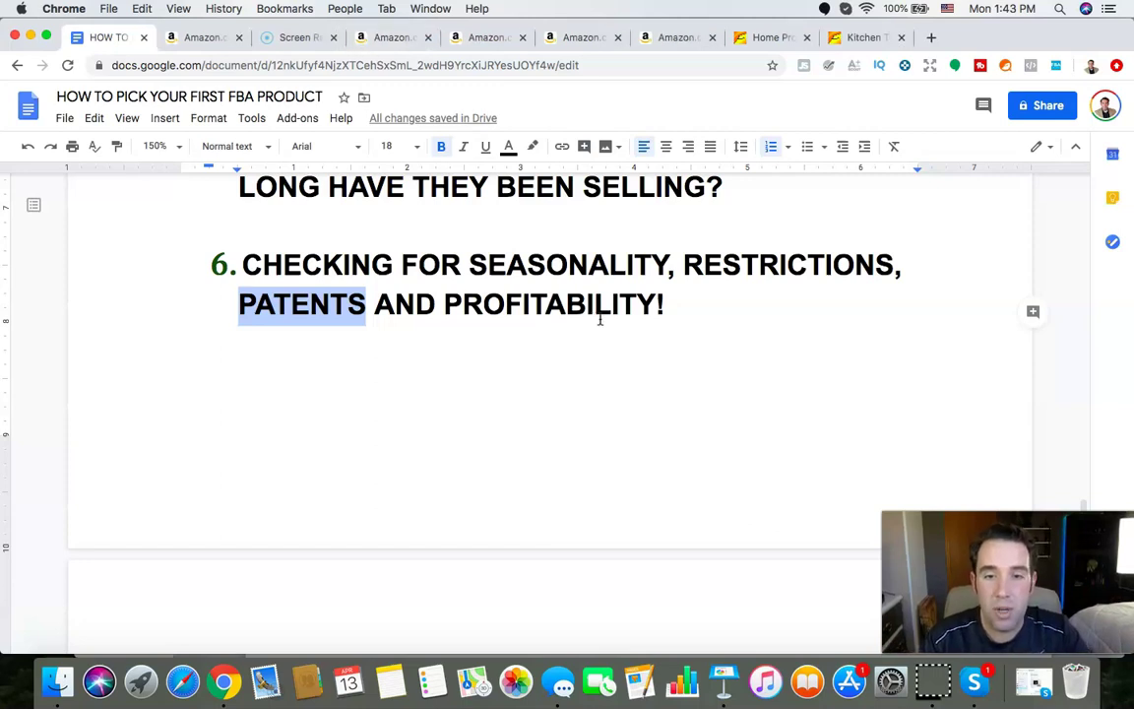
- Highlight RESTRICTIONS in the section 6 heading of the document, clearing the selection when done
click(676, 307)
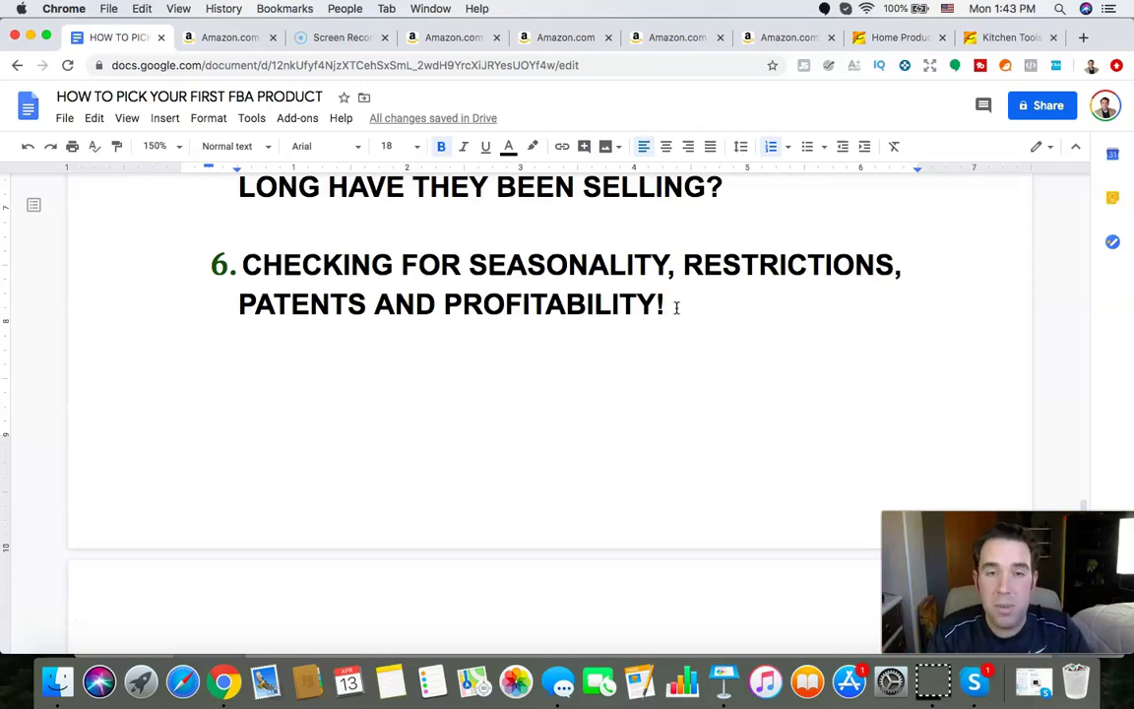
scroll(650, 329, down, 1)
scroll(651, 329, up, 1)
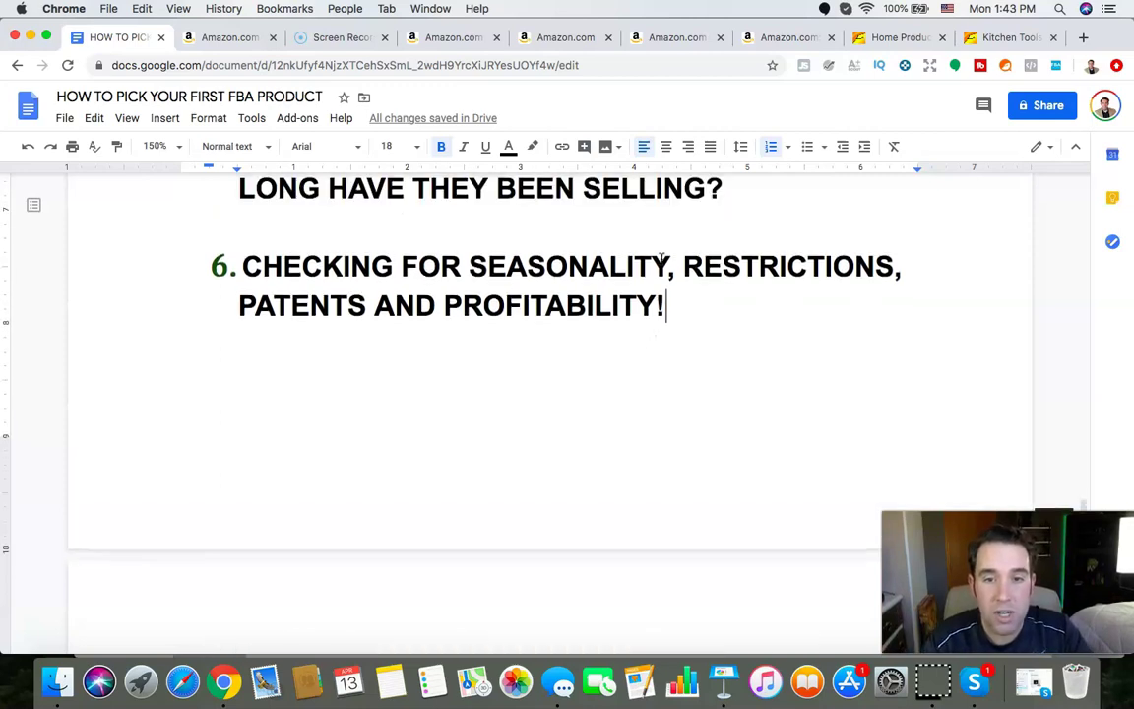
drag(682, 260, 906, 268)
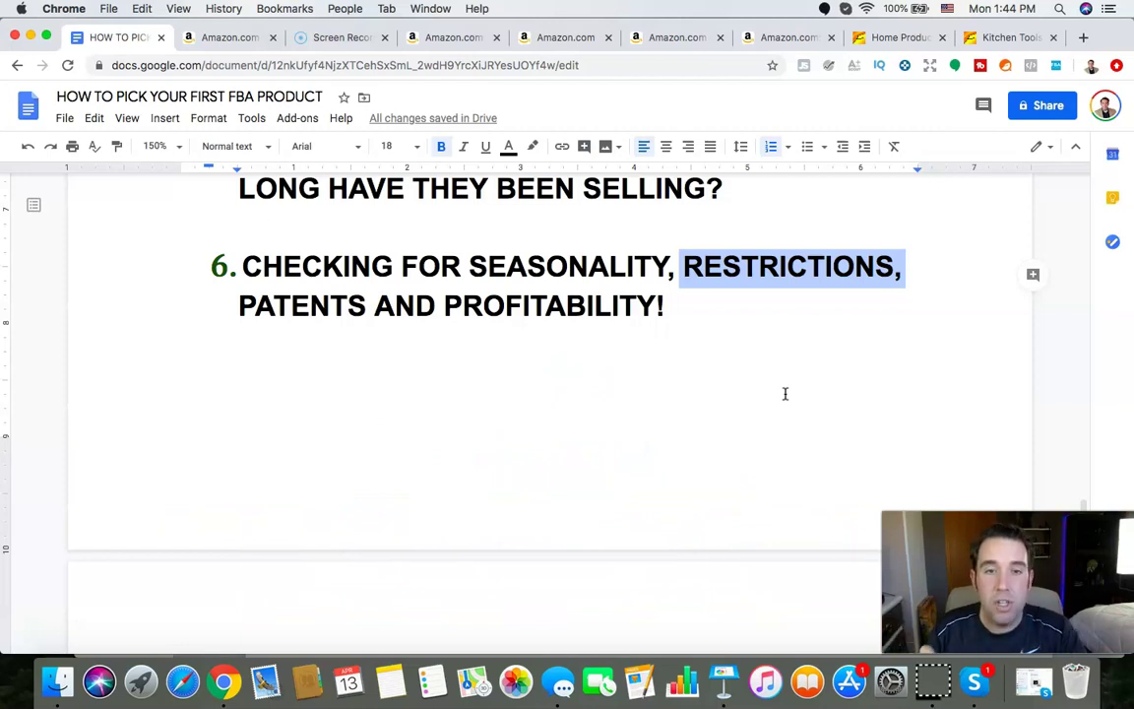
click(668, 306)
drag(678, 273, 888, 278)
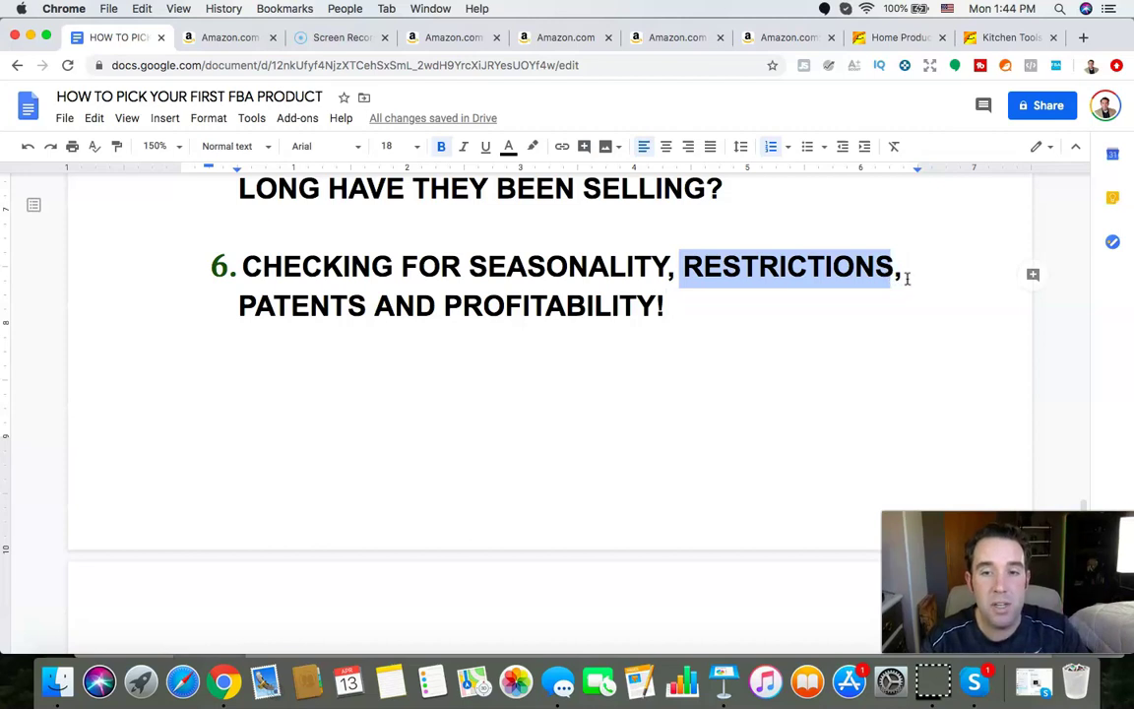
key(super+Right)
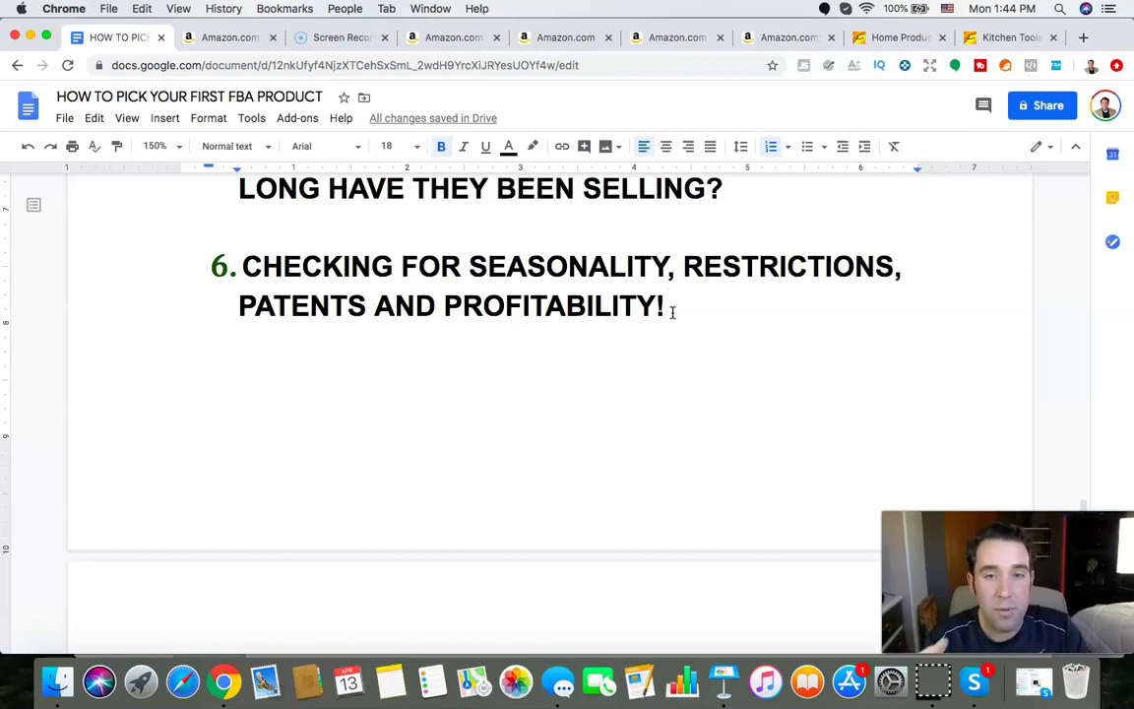
- Highlight DIFFERENTIATION in the section 7 heading of the document, clearing the selection when done
scroll(670, 311, down, 5)
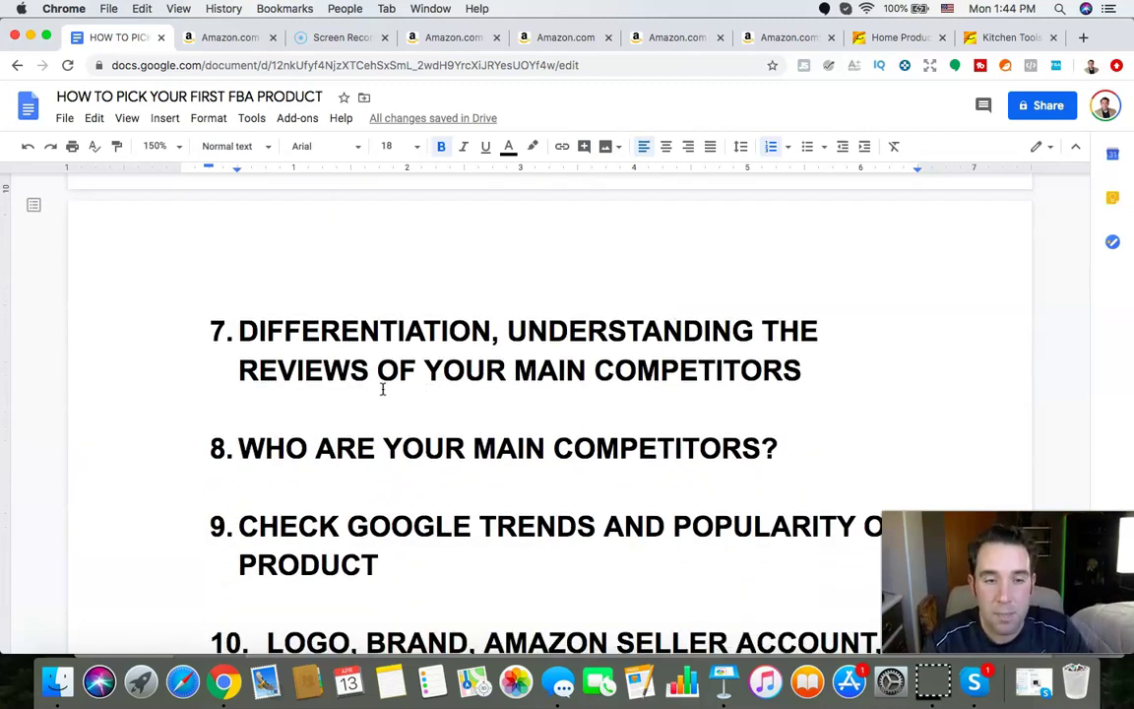
click(238, 325)
drag(239, 325, 481, 340)
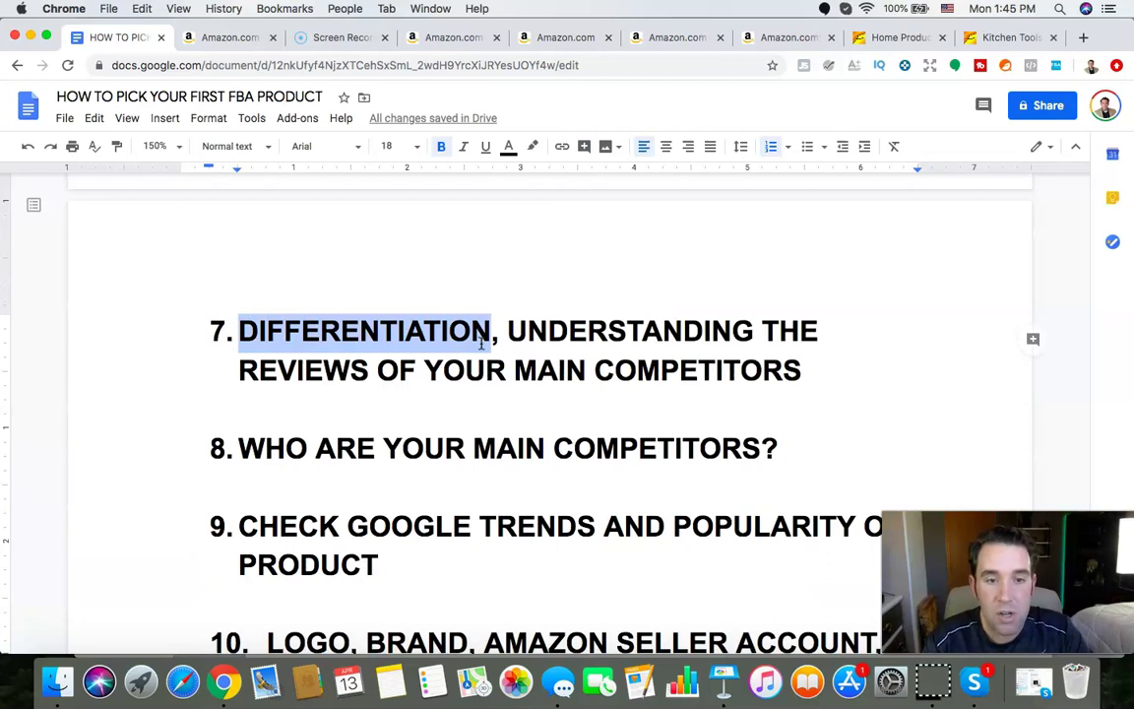
click(568, 368)
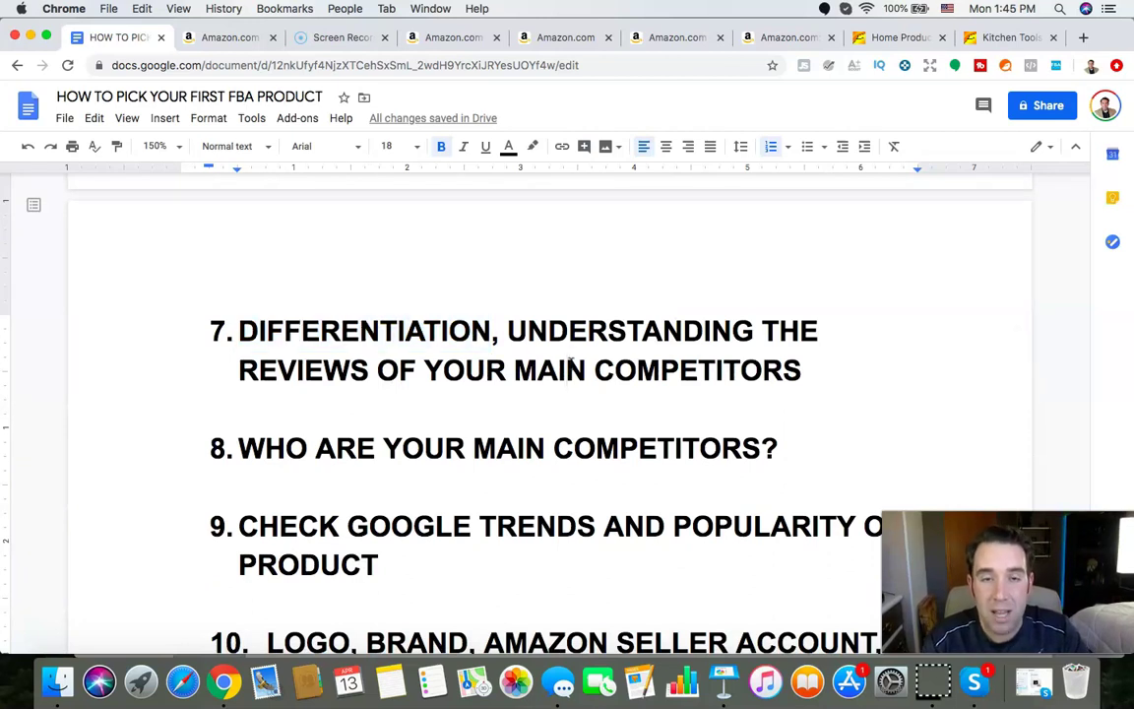
- Check the seedling starter tray and ANGTUO Xray results, and open the VIVOSUN heating seed starter listing B07XNQT52F from the seedling results
click(457, 39)
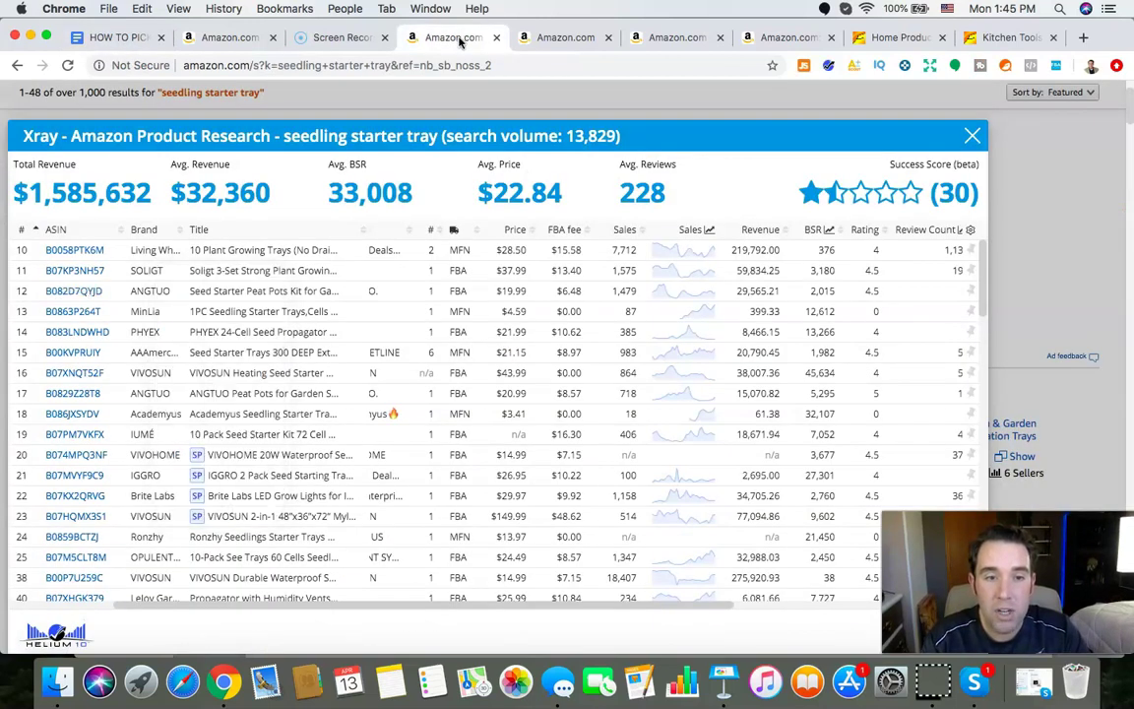
click(563, 39)
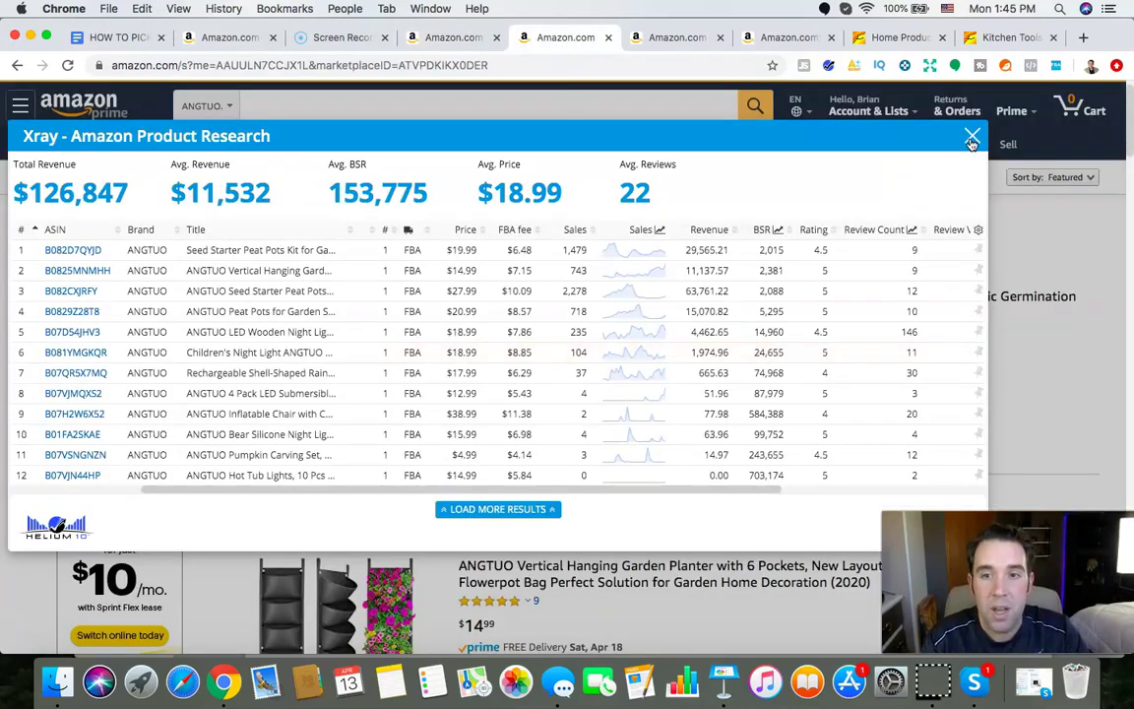
click(453, 39)
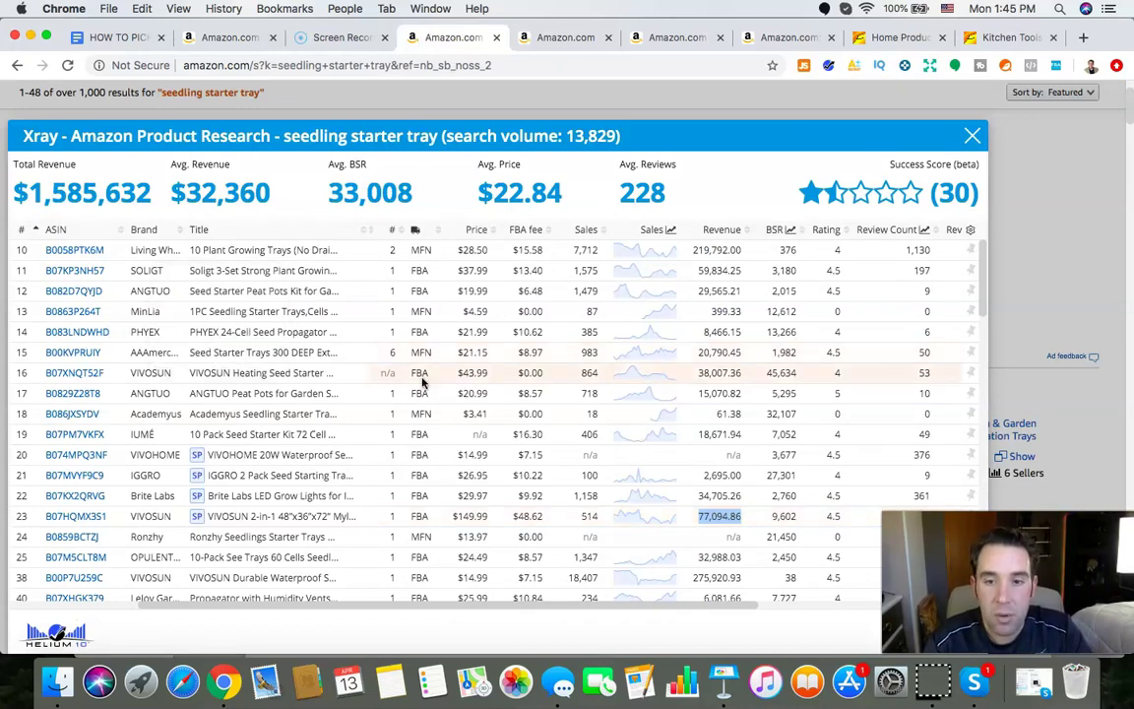
click(73, 375)
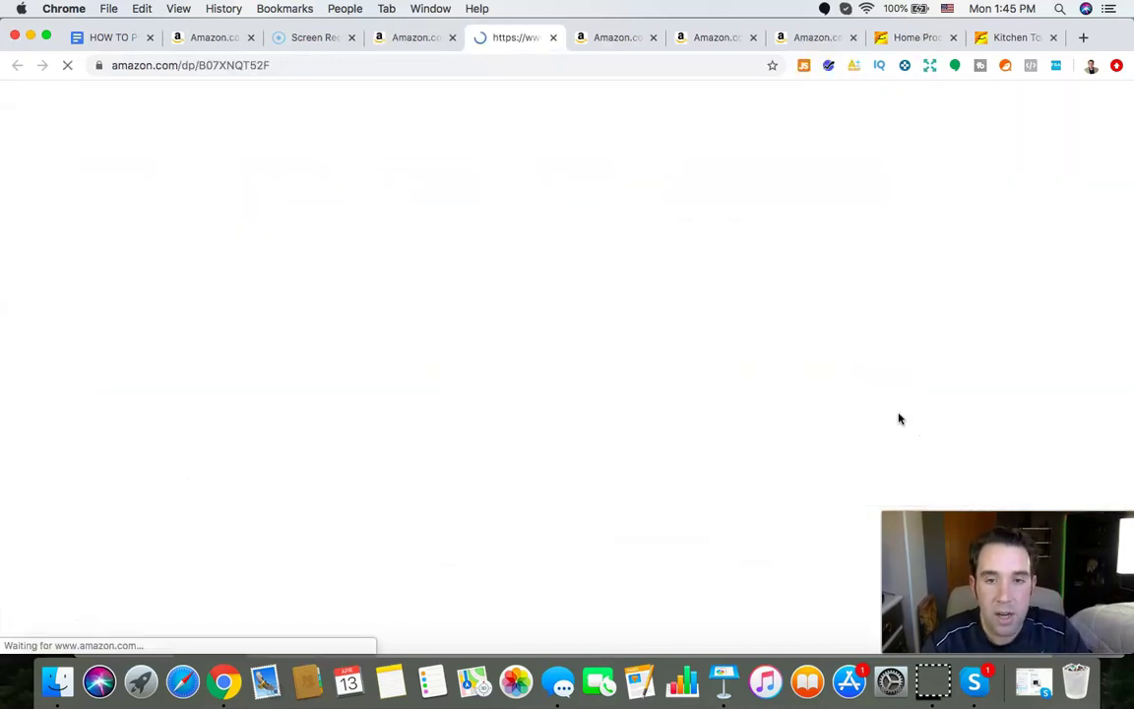
- Set Helium 10's Review Downloader to extract only one- to three-star reviews of the VIVOSUN seed starter, closing the extension when done
click(828, 65)
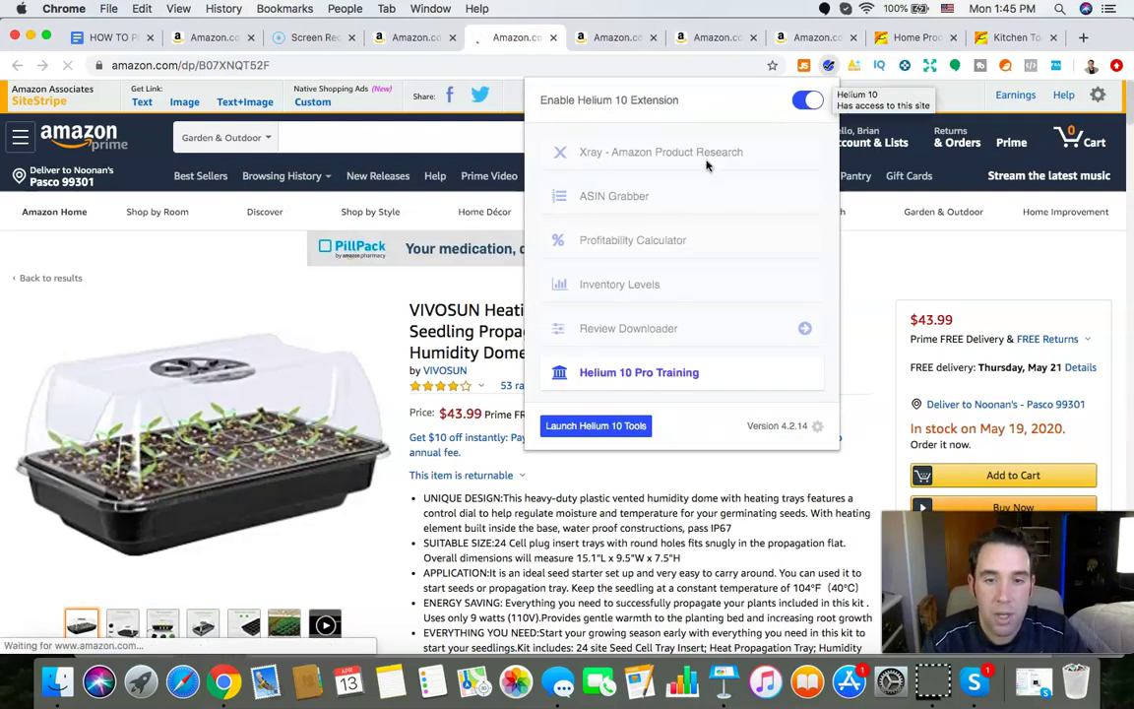
click(633, 328)
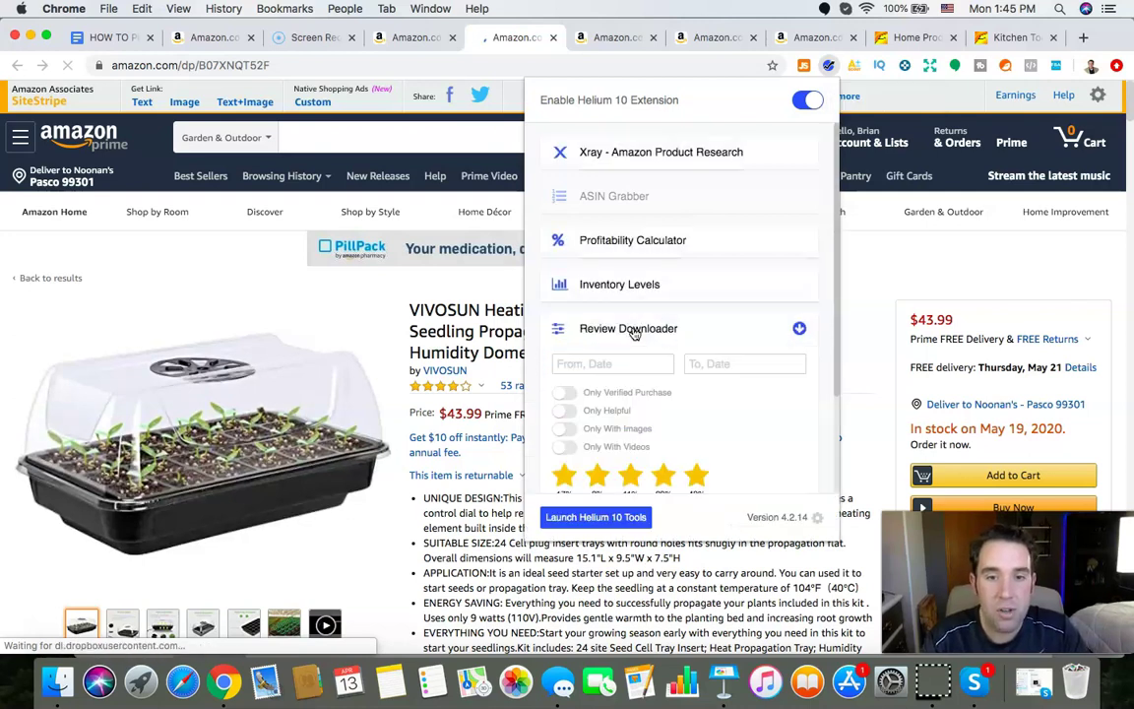
scroll(622, 339, down, 2)
click(662, 391)
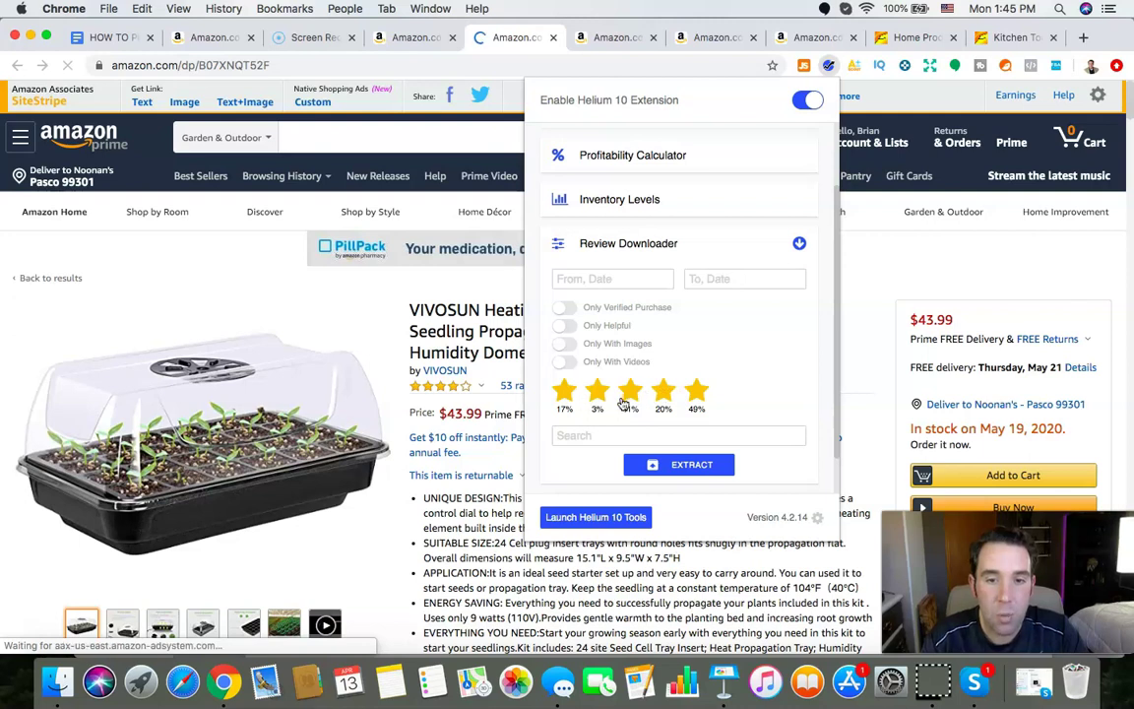
click(698, 391)
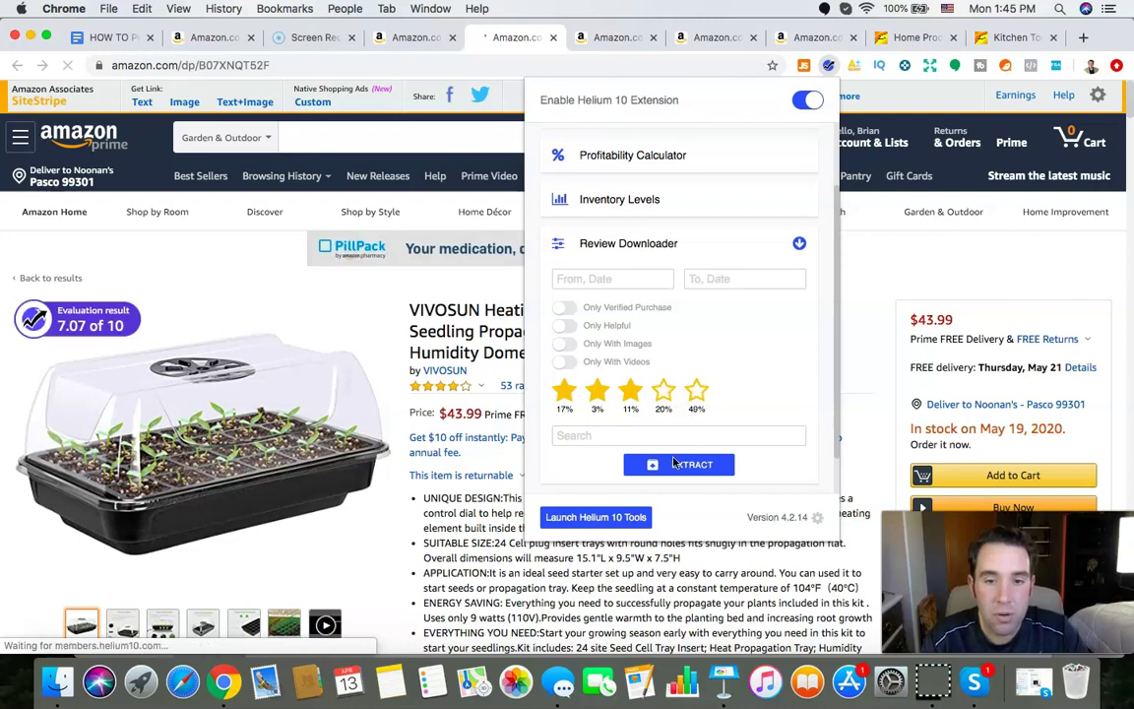
click(693, 468)
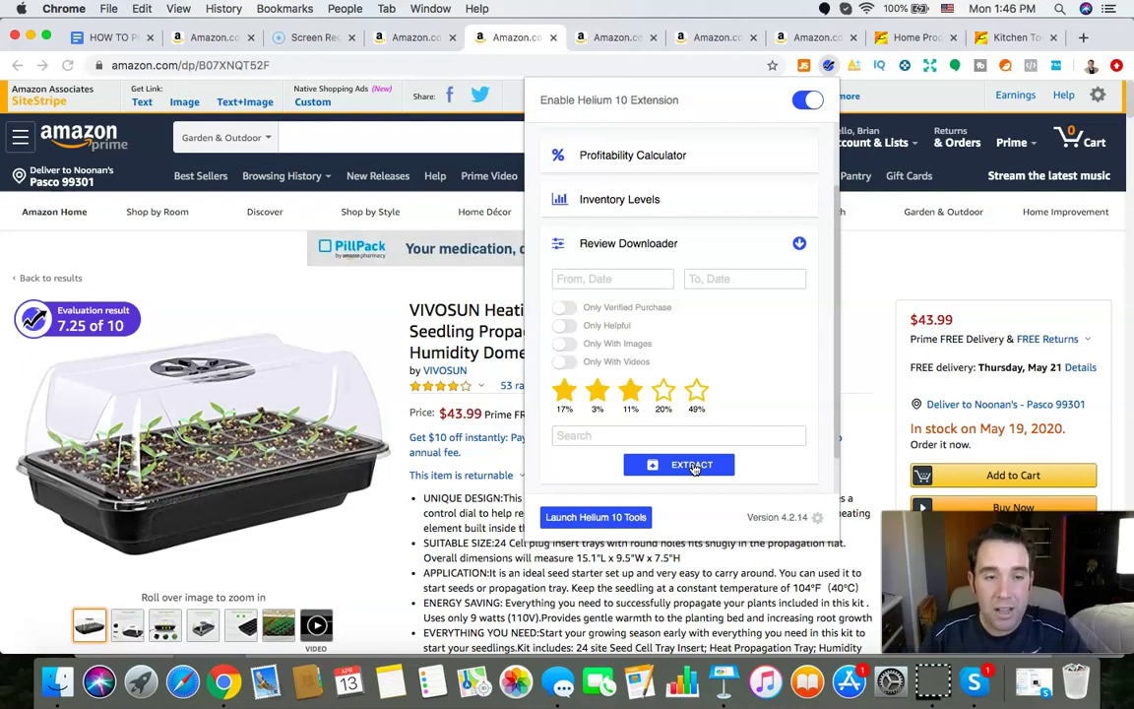
click(323, 622)
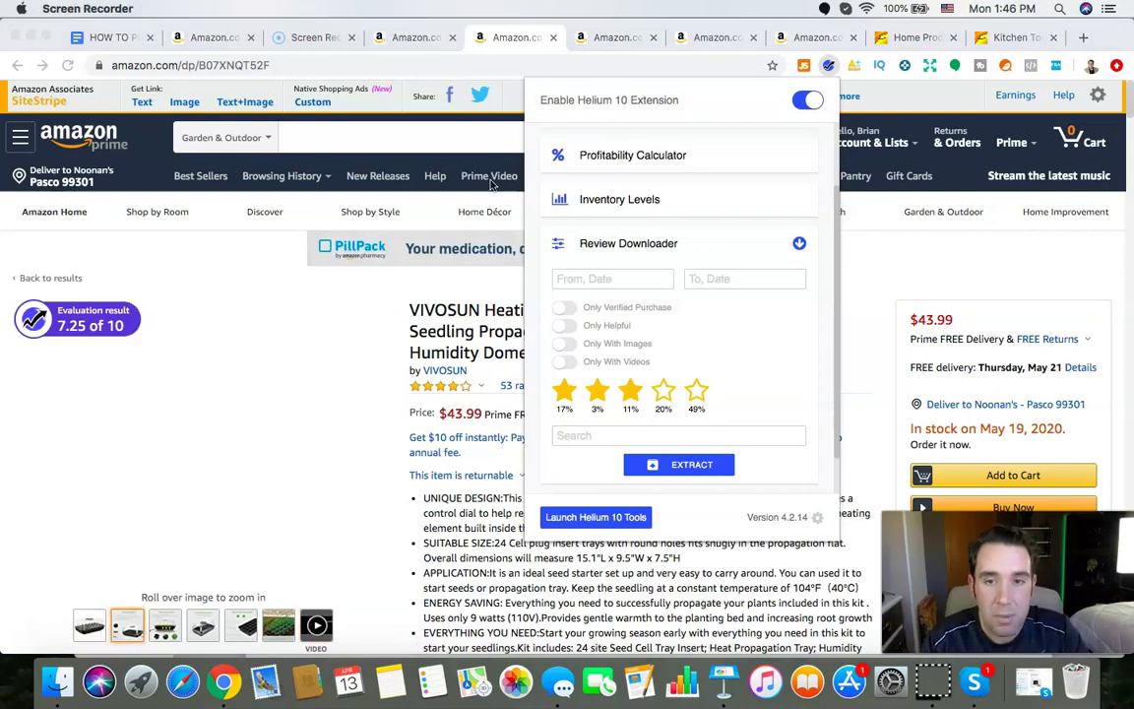
click(829, 65)
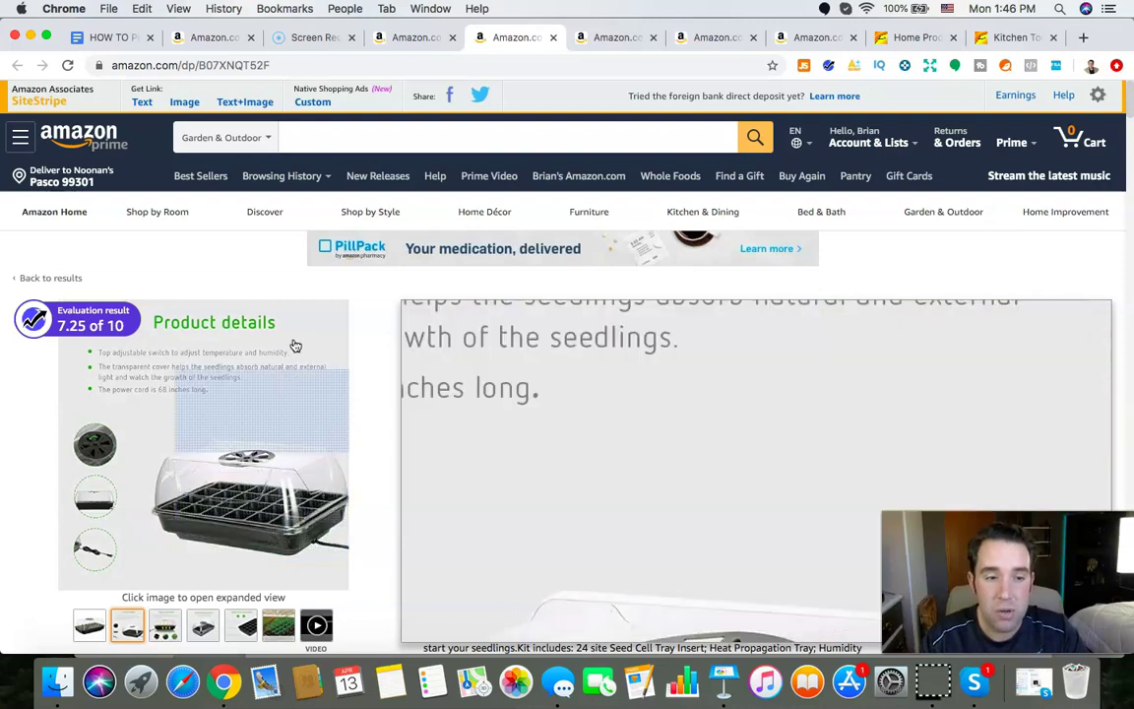
- Return to the FBA product document and read through sections 7 to 12
click(110, 40)
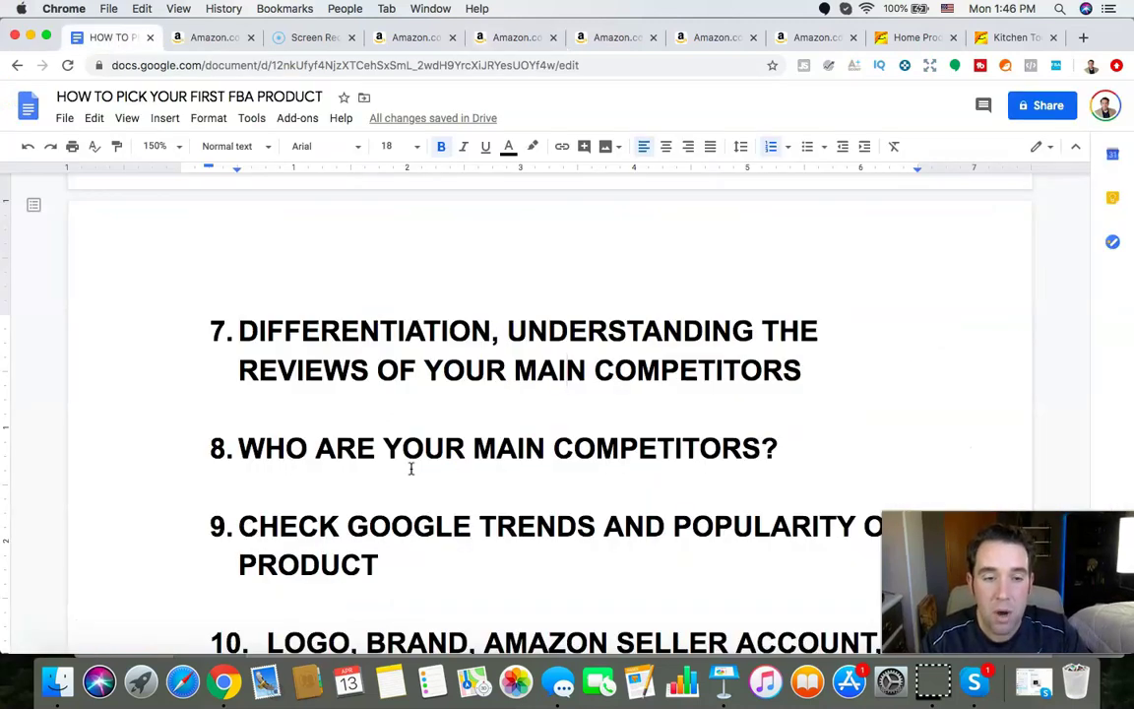
scroll(498, 518, down, 2)
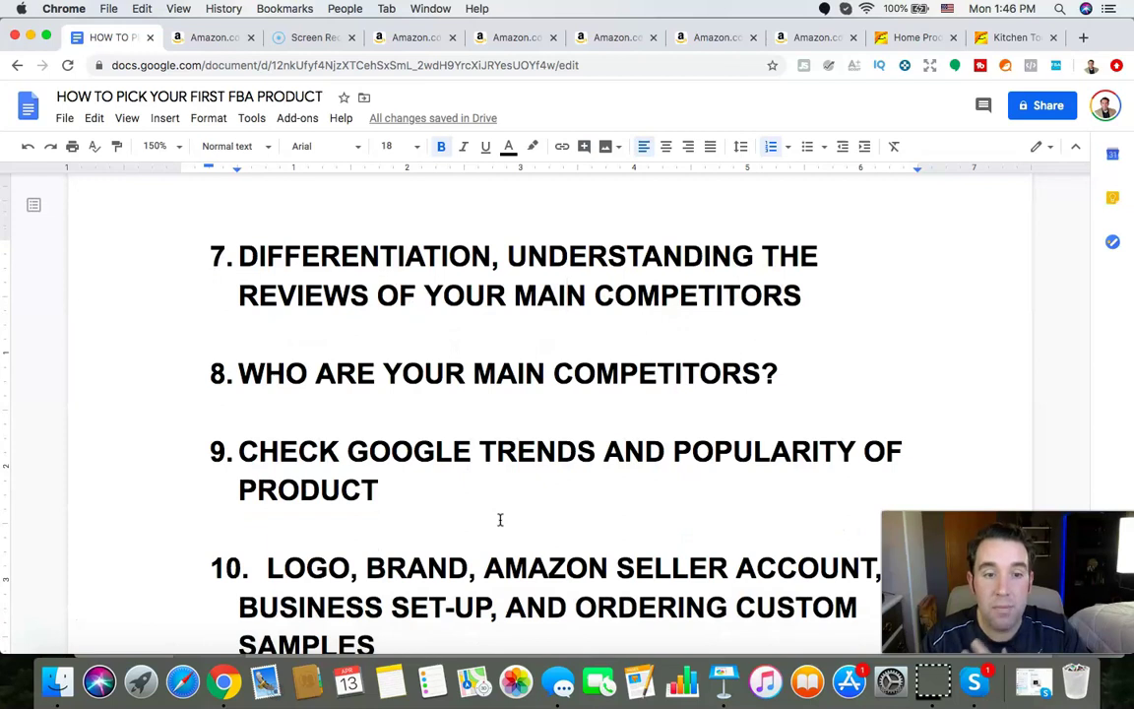
scroll(286, 369, down, 6)
scroll(285, 369, up, 2)
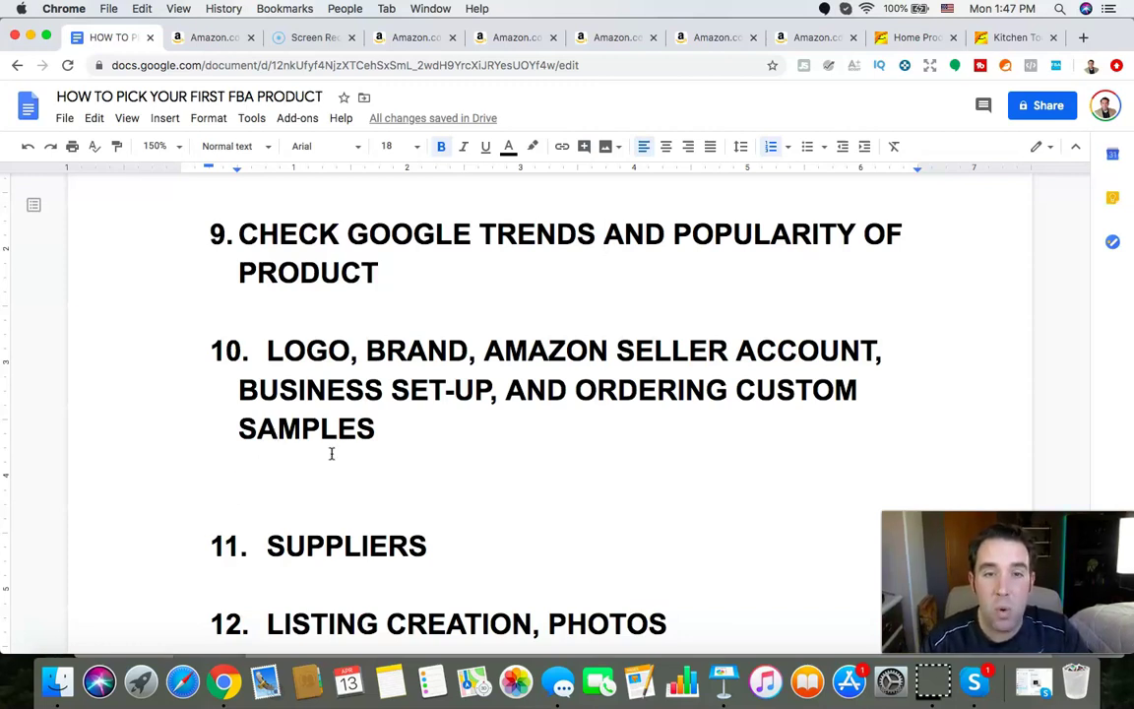
scroll(345, 445, down, 1)
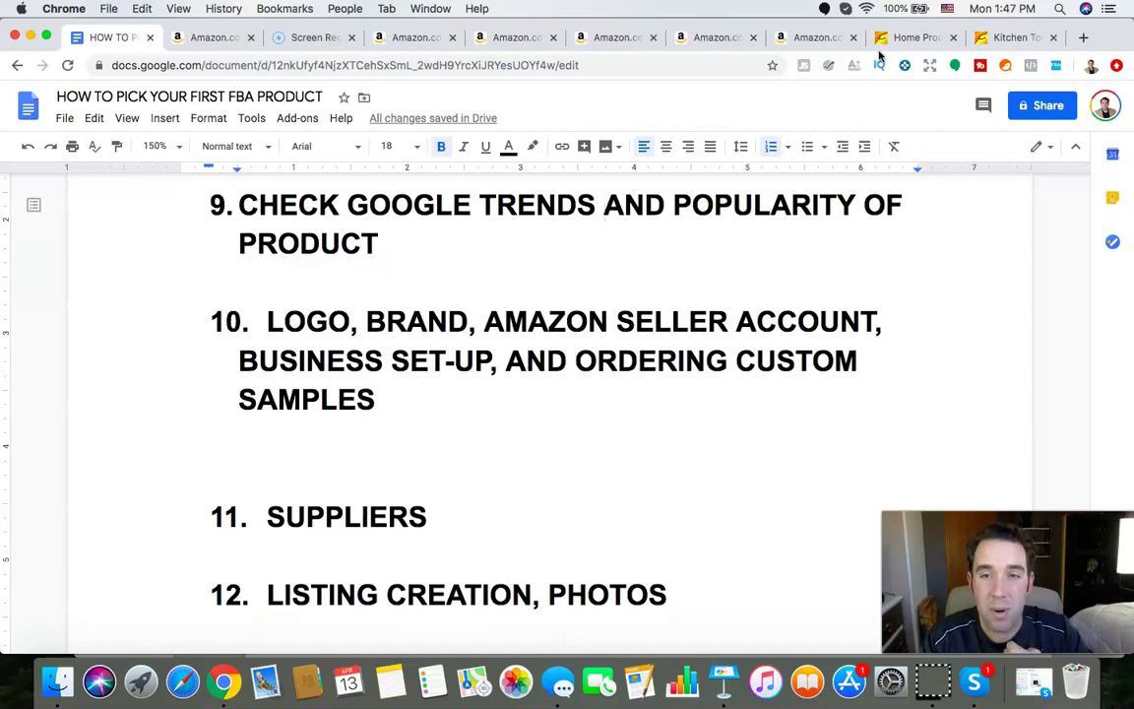
- Look over the product categories on the Alibaba Home & Garden page
click(908, 38)
scroll(597, 517, down, 1)
scroll(597, 517, down, 1)
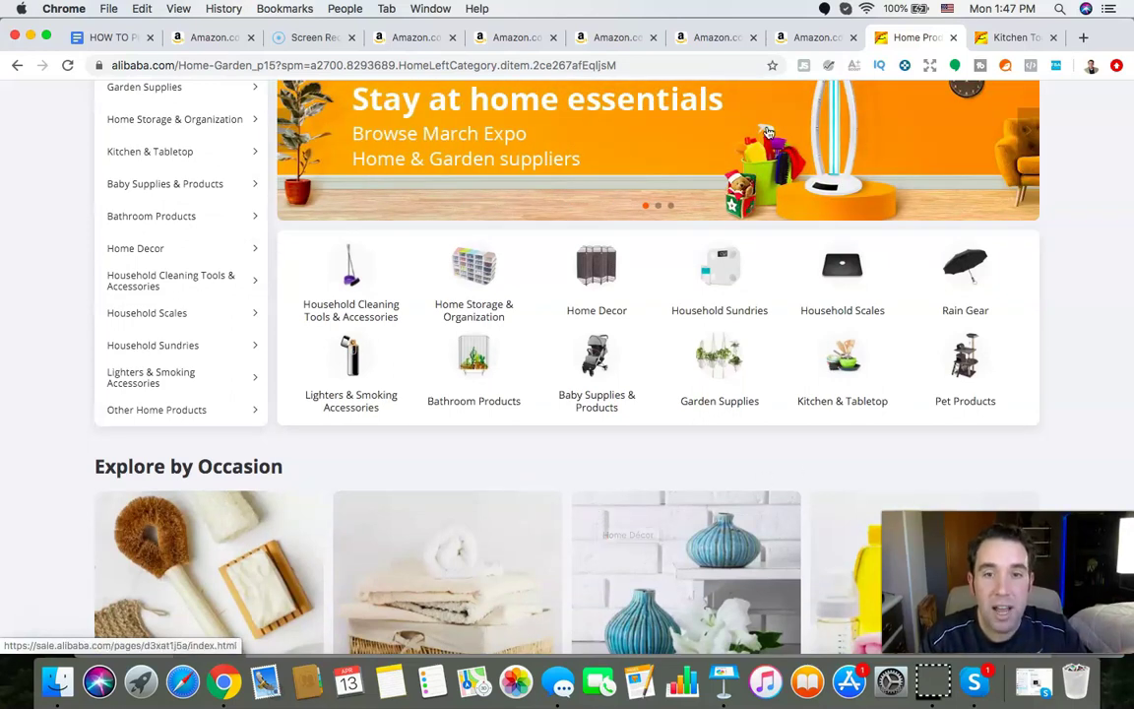
- Close Xray on the ANGTUO storefront results and view Alibaba's Source Now extension, dismissing it again
click(615, 40)
click(972, 137)
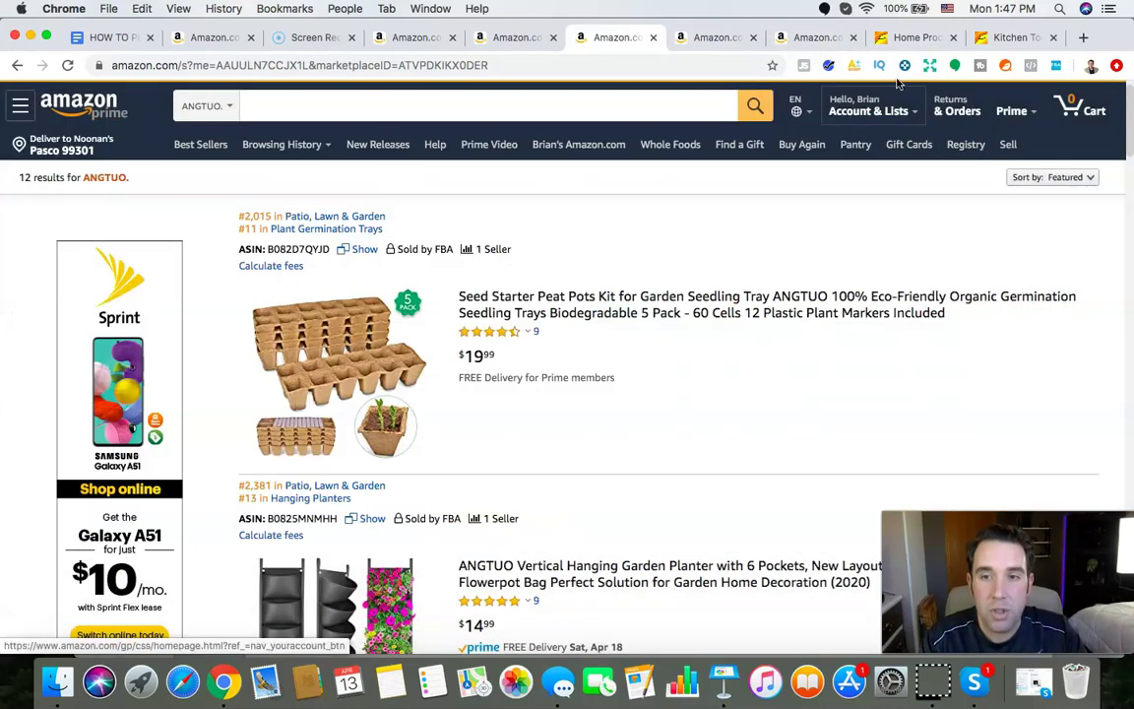
click(1004, 66)
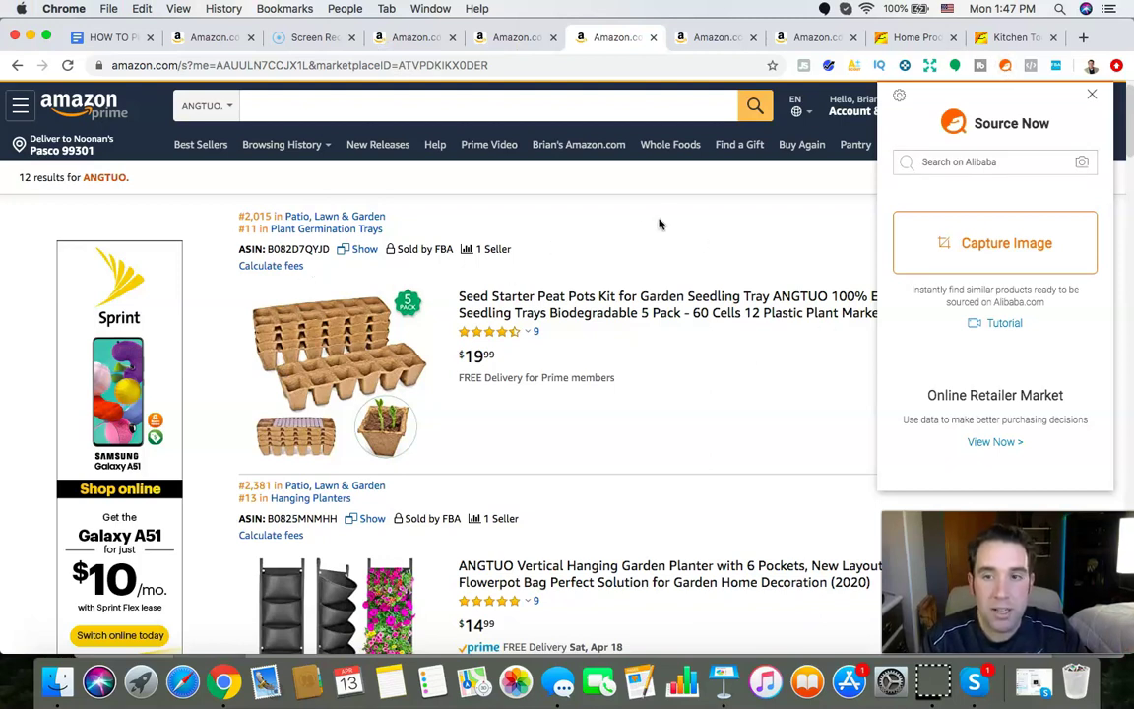
click(1008, 65)
- Run a Source Now image search for the ANGTUO vertical hanging garden planter and examine the Alibaba supplier matches
mouse_move(293, 301)
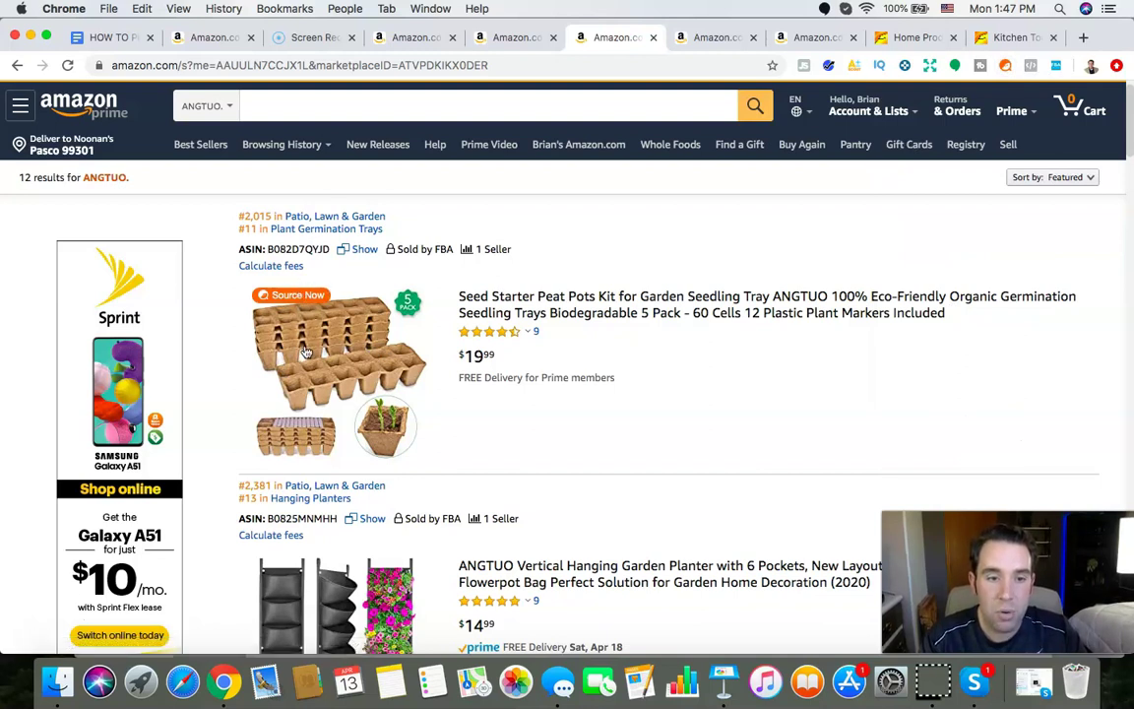
scroll(276, 317, down, 3)
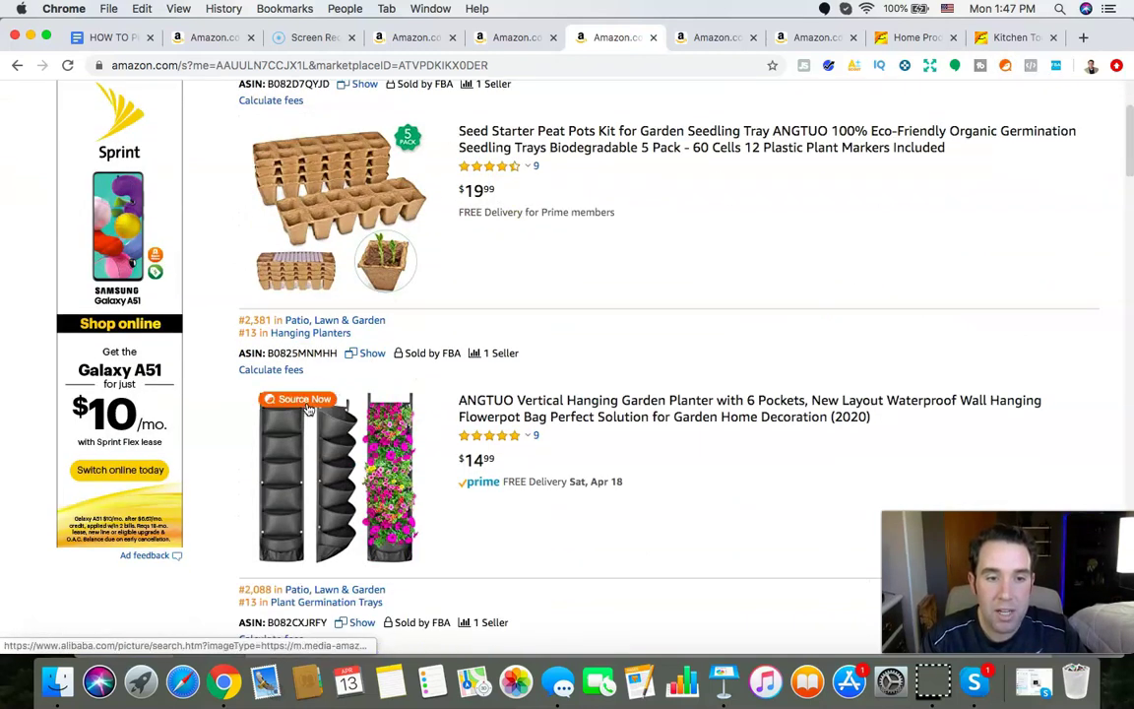
click(308, 409)
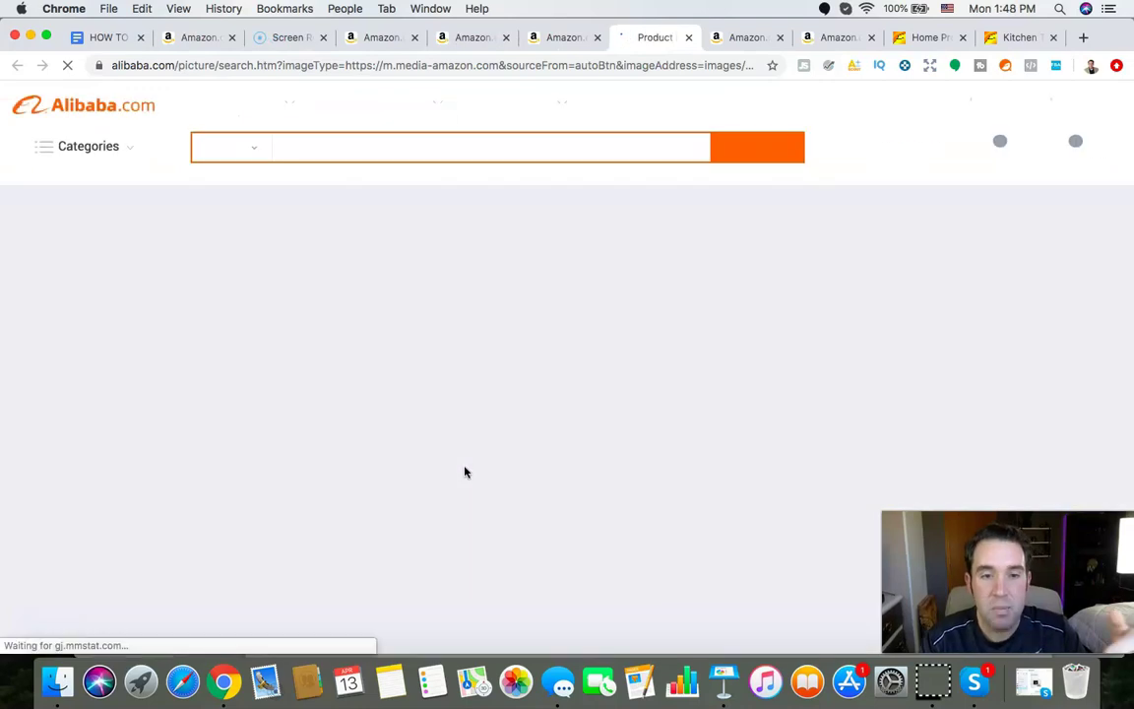
scroll(465, 472, down, 3)
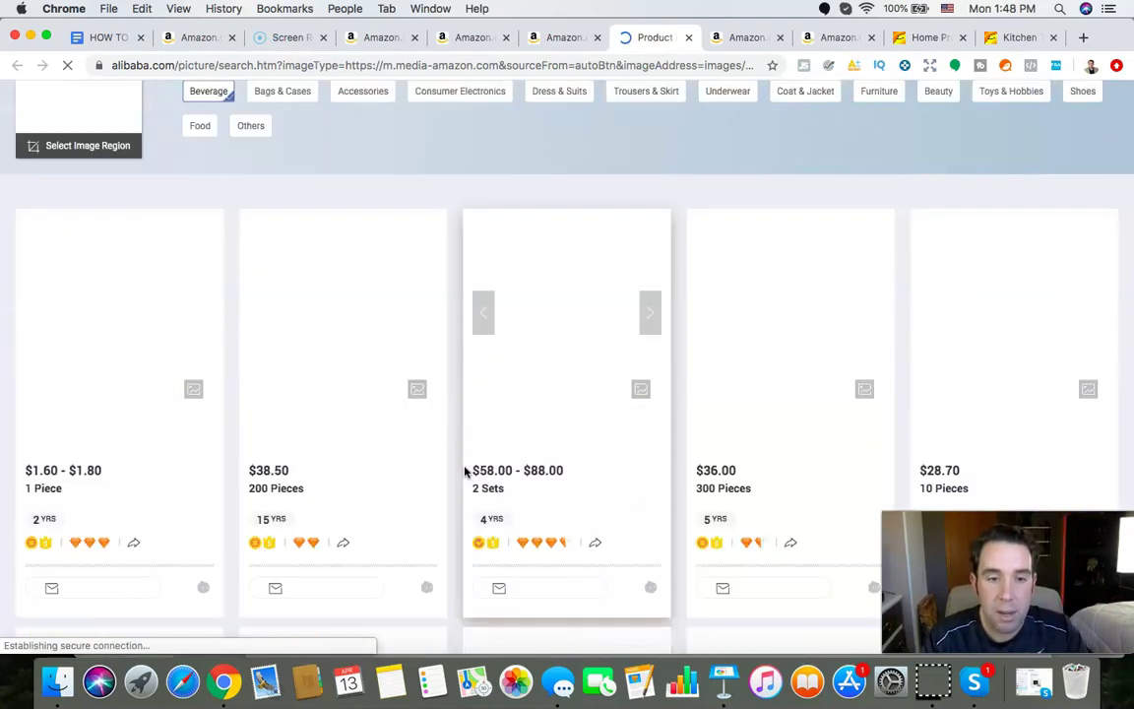
scroll(465, 471, down, 10)
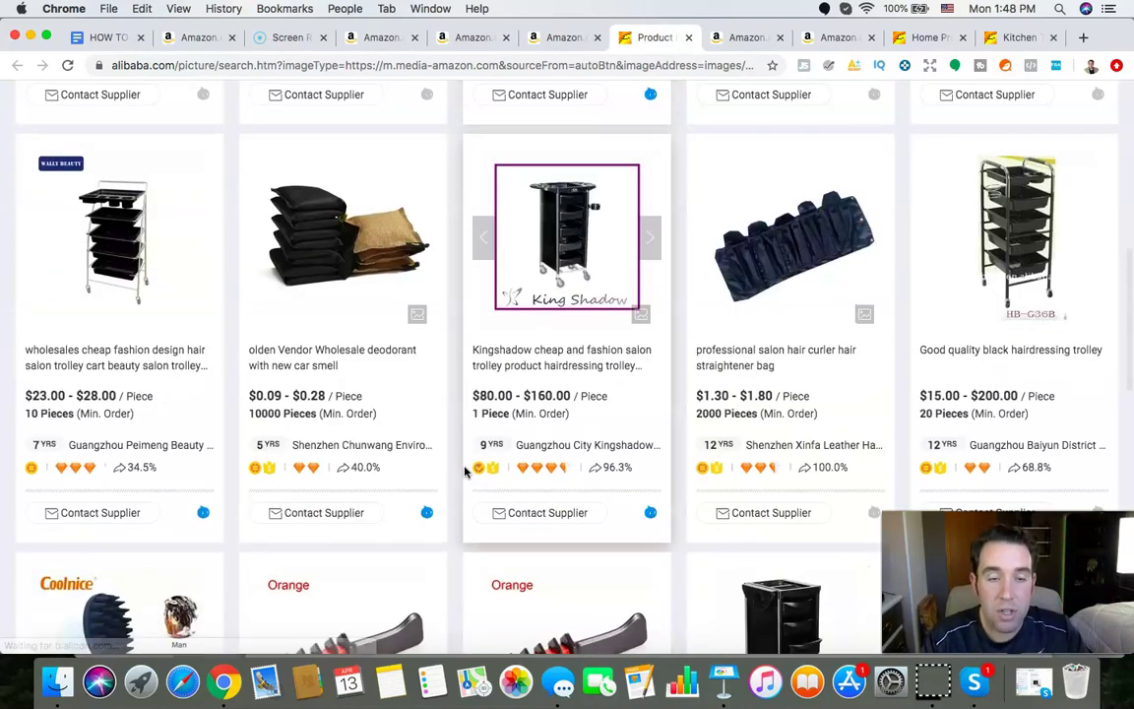
scroll(464, 471, up, 5)
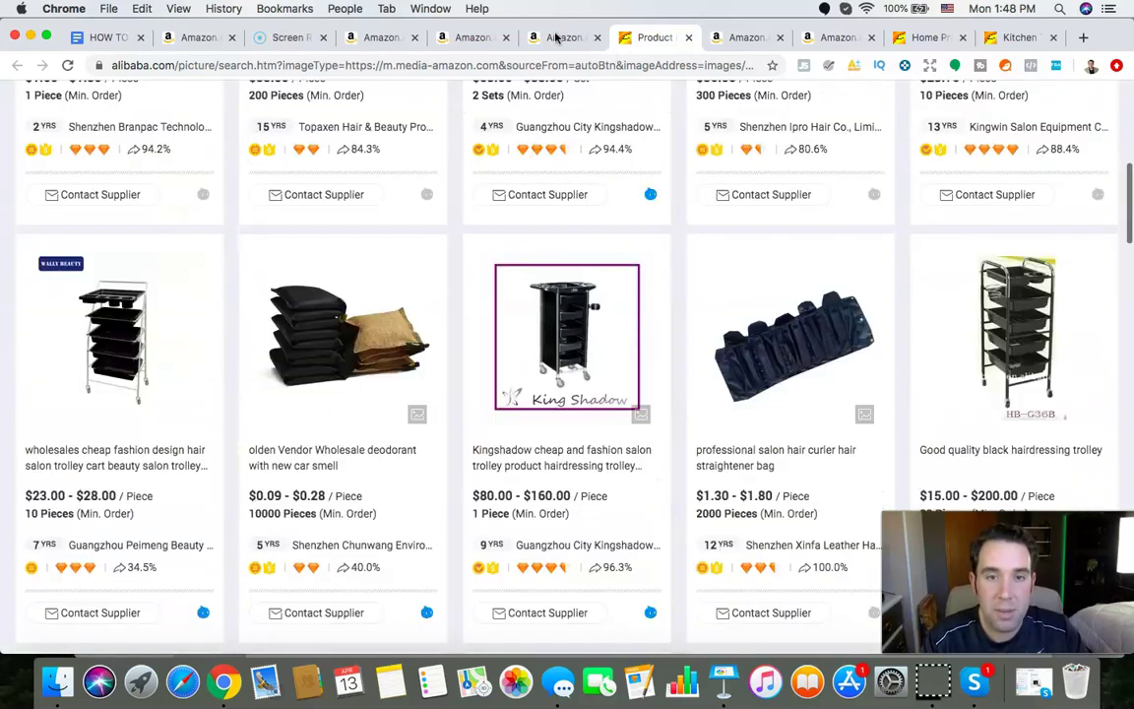
- Examine the Source Now image search matches for the ANGTUO seed starter peat pots and close both Alibaba image search tabs
click(556, 38)
scroll(286, 148, up, 1)
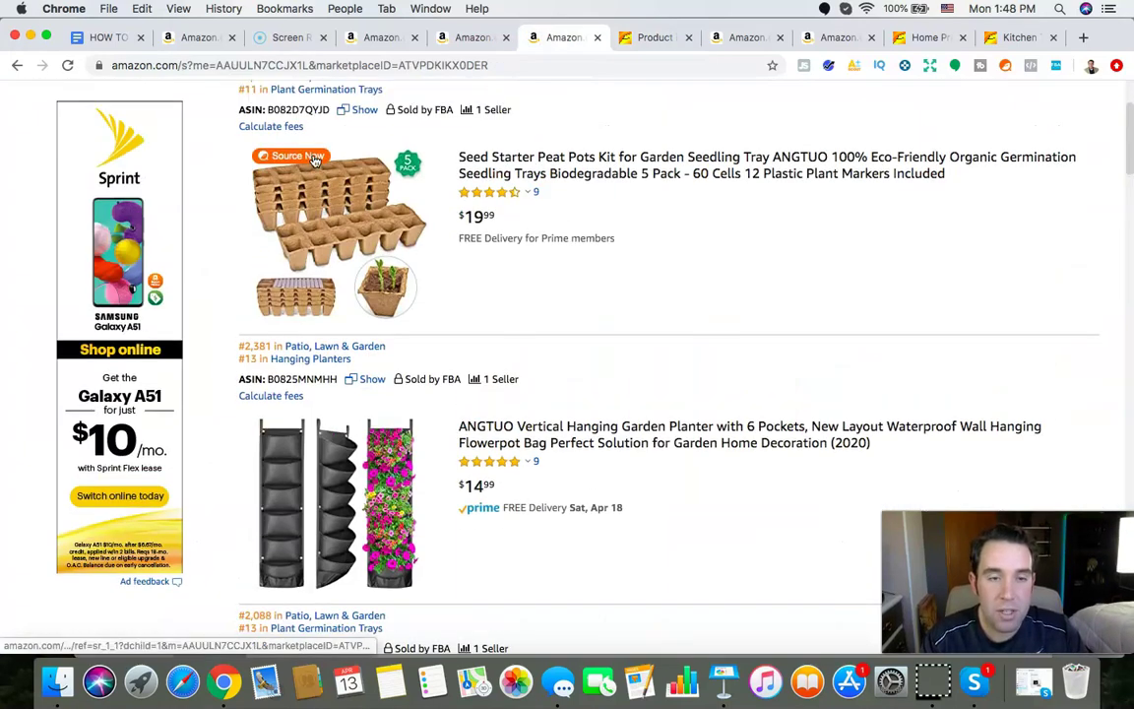
click(296, 191)
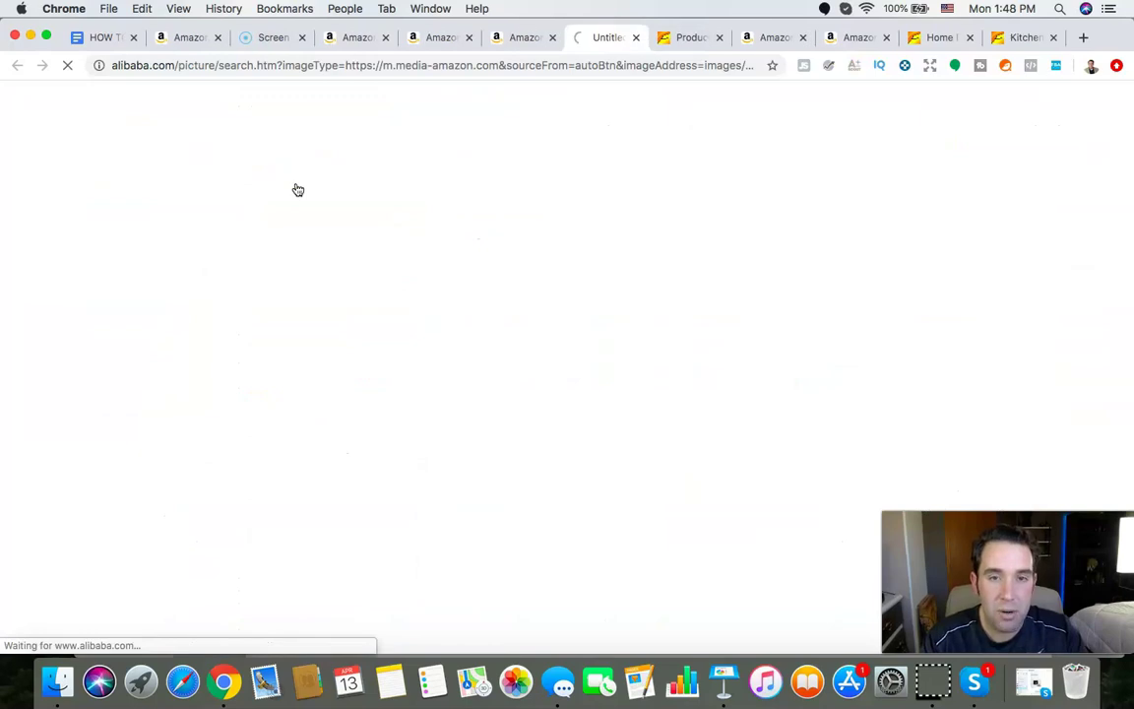
scroll(382, 341, down, 3)
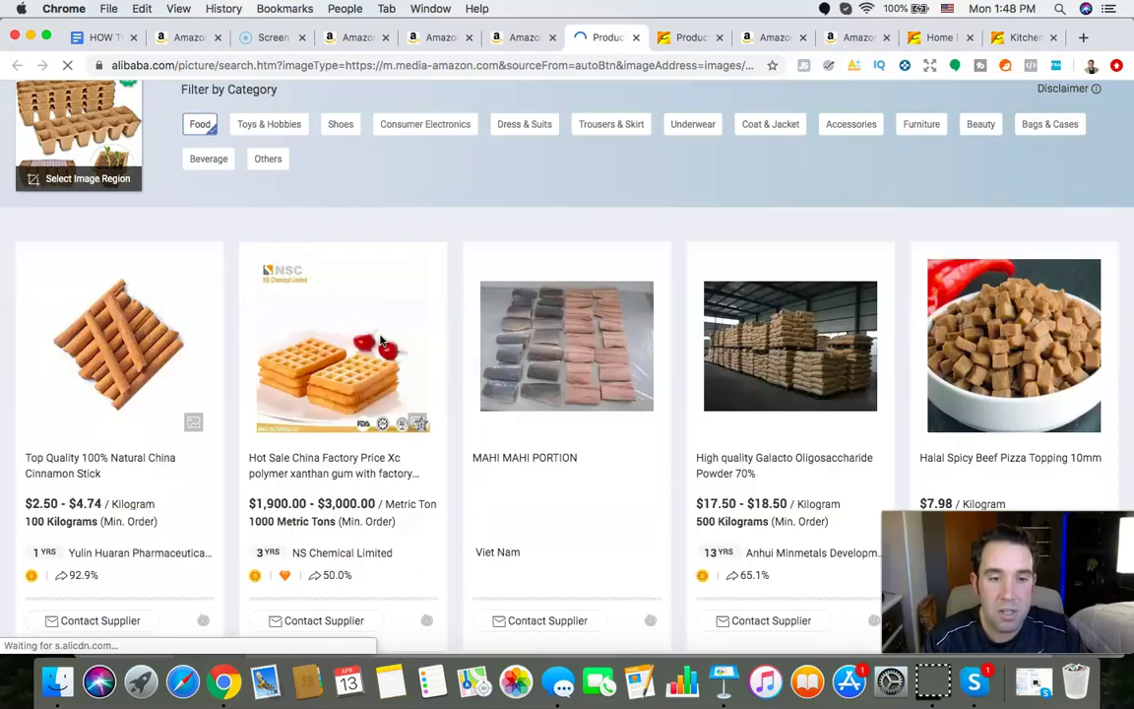
scroll(382, 340, down, 5)
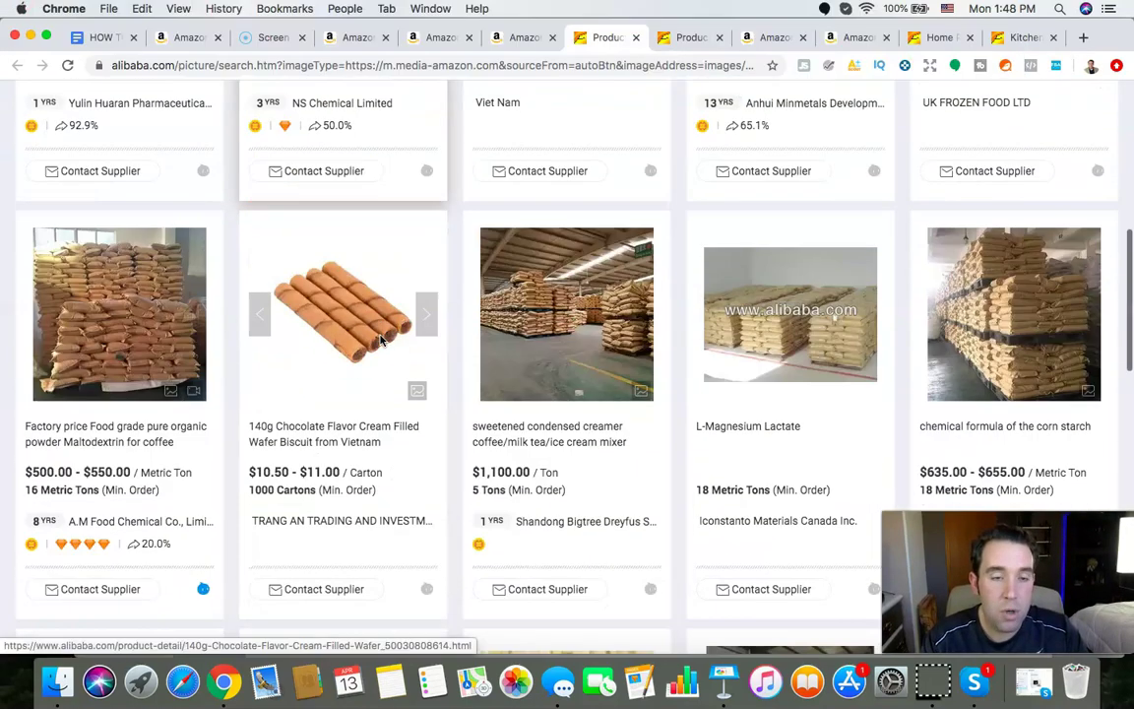
scroll(382, 341, up, 4)
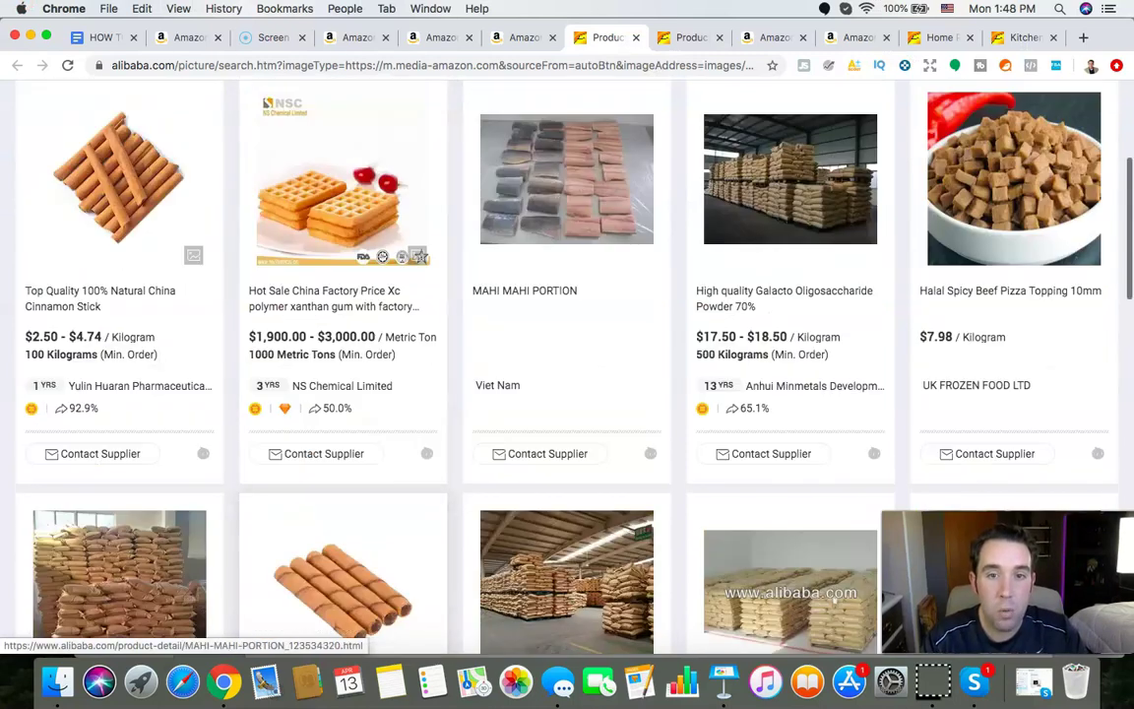
click(636, 40)
click(637, 40)
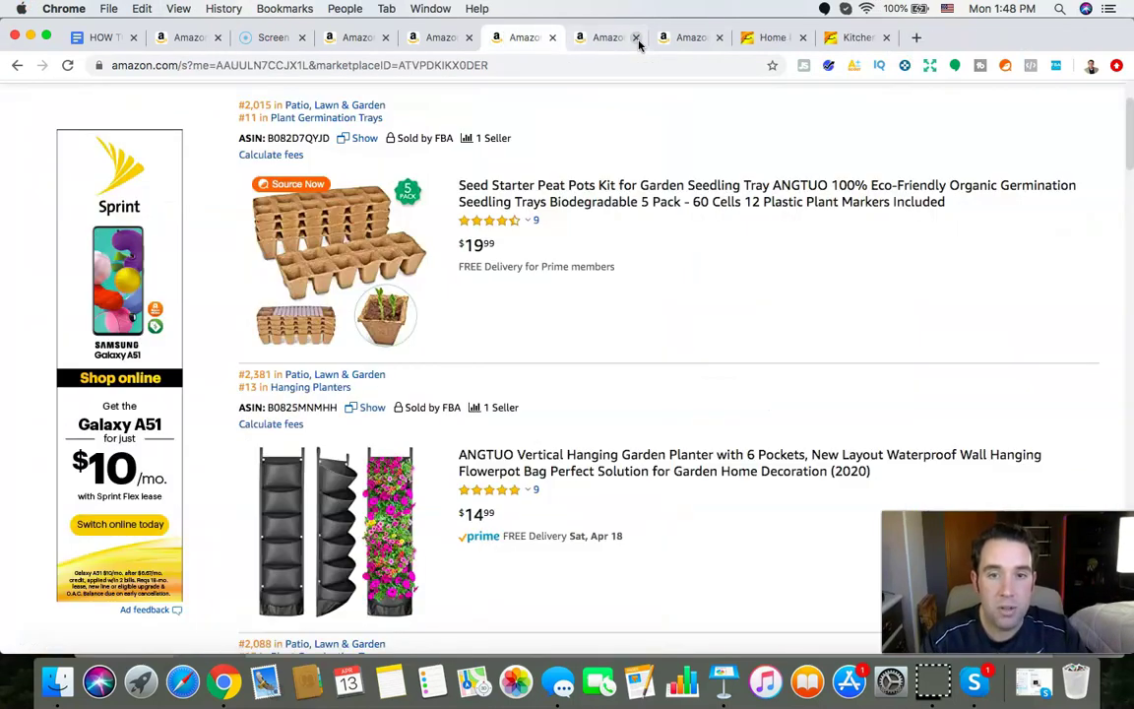
- Revisit sections 9 to 12 of the document and switch back to the VIVOSUN heating seed starter listing
click(87, 38)
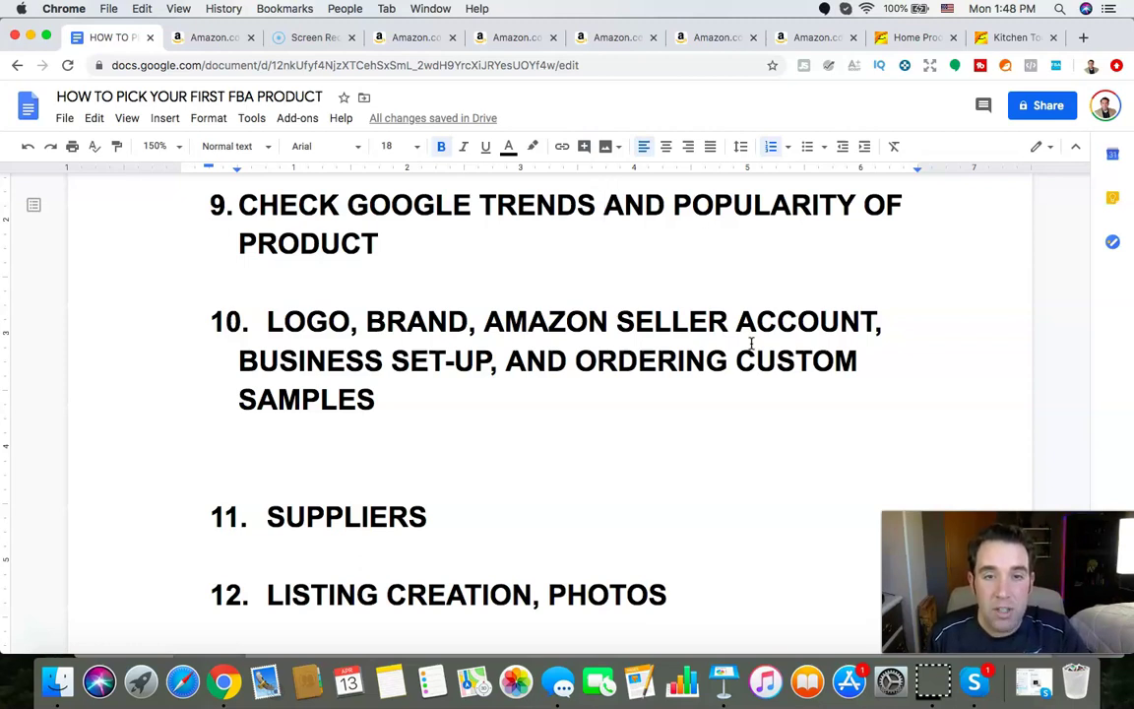
click(511, 41)
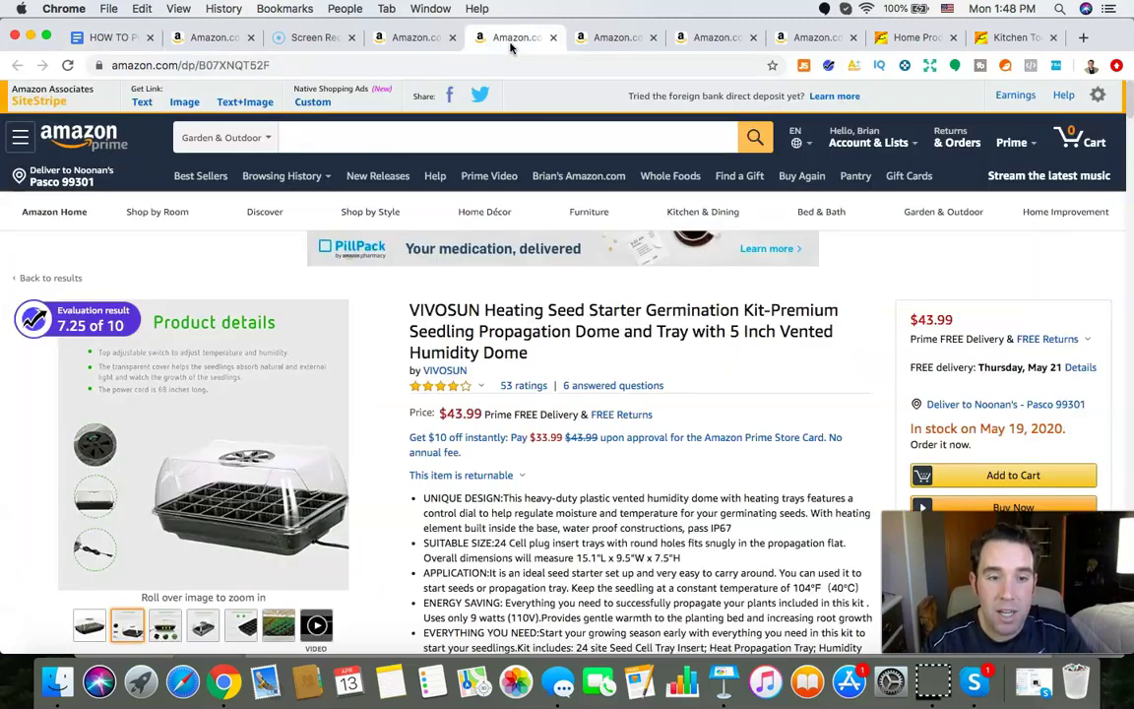
- Revisit the ANGTUO storefront results and the Xray product list for the seedling starter tray search
click(615, 40)
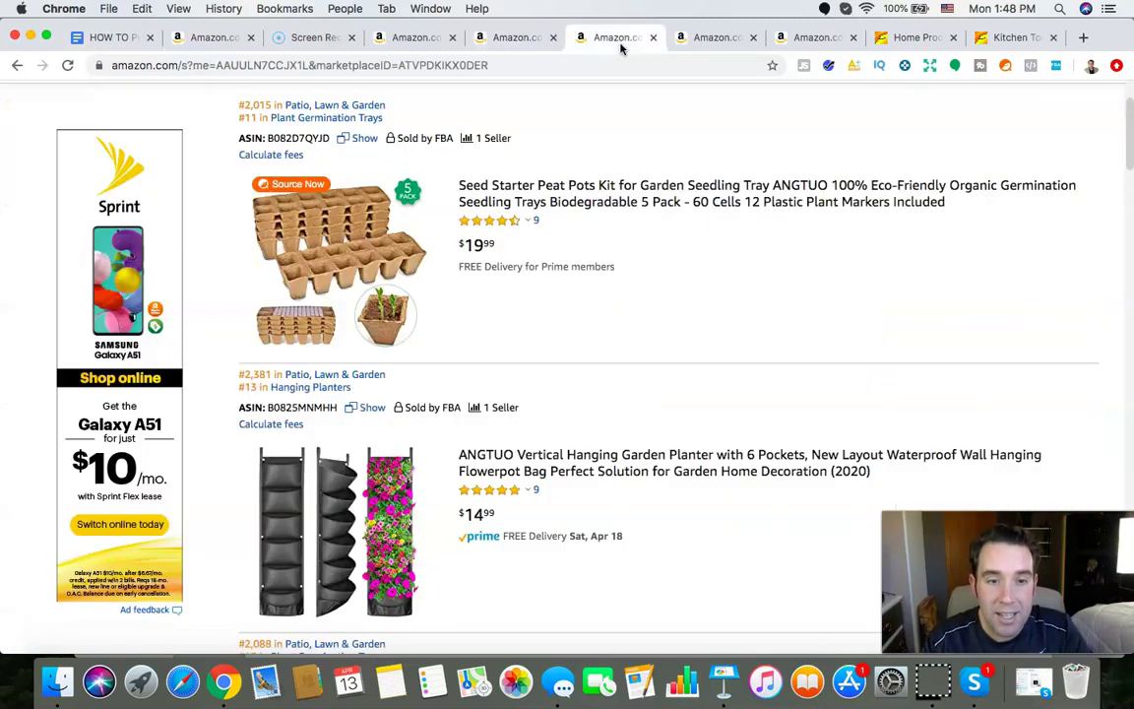
click(419, 39)
drag(136, 224, 128, 204)
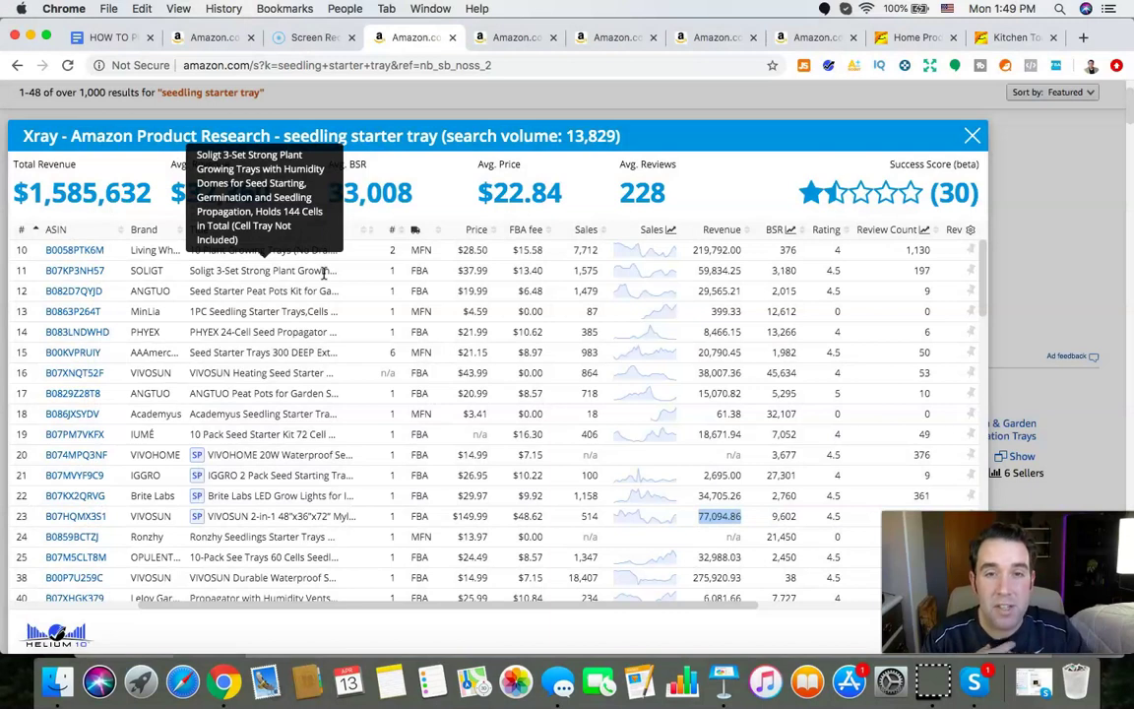
- Open Helium 10's Profitability Calculator on the VIVOSUN heating seed starter listing and set the unit manufacturing cost to $10
click(506, 38)
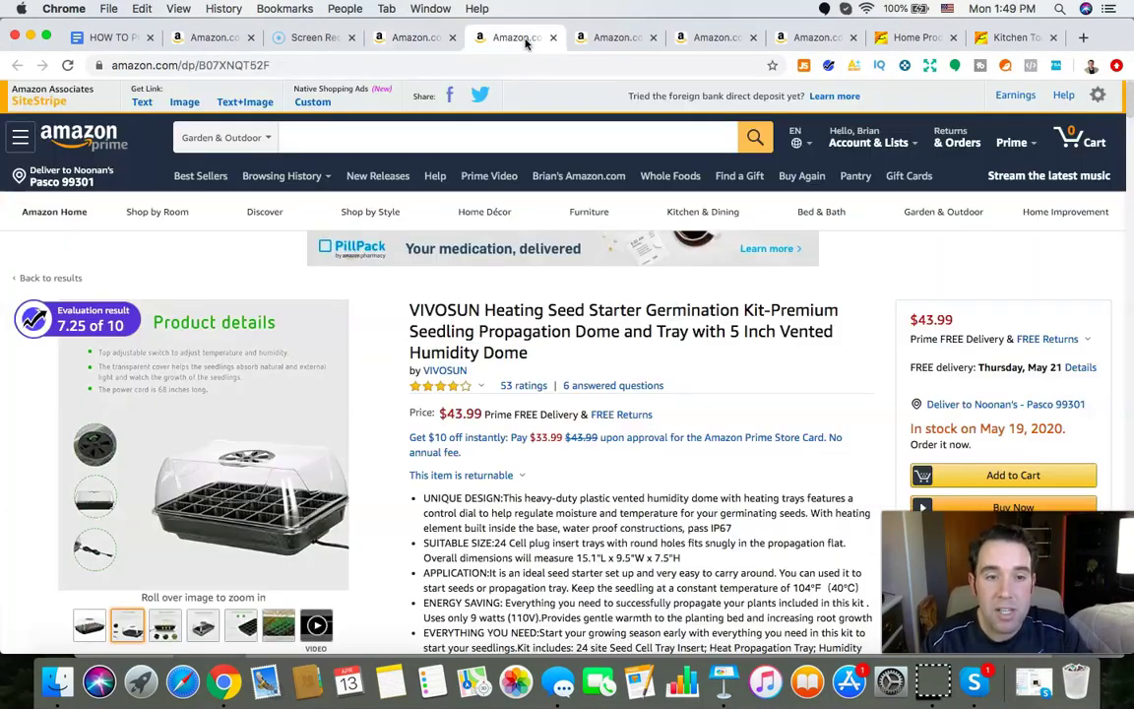
click(828, 65)
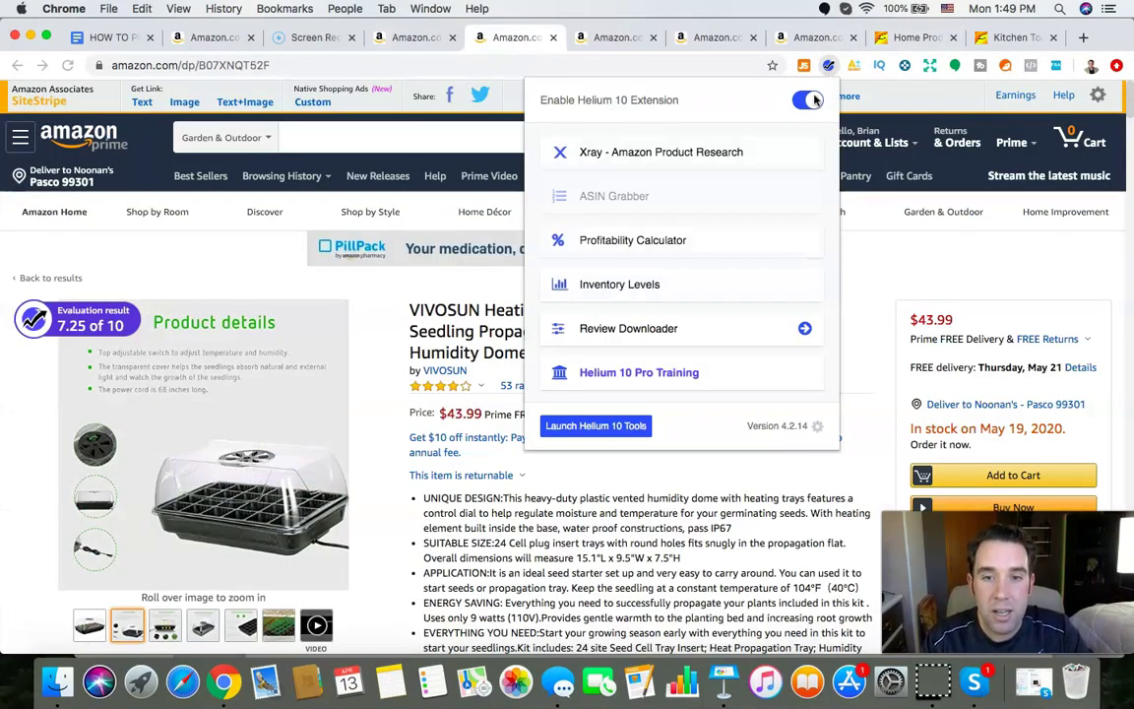
click(665, 242)
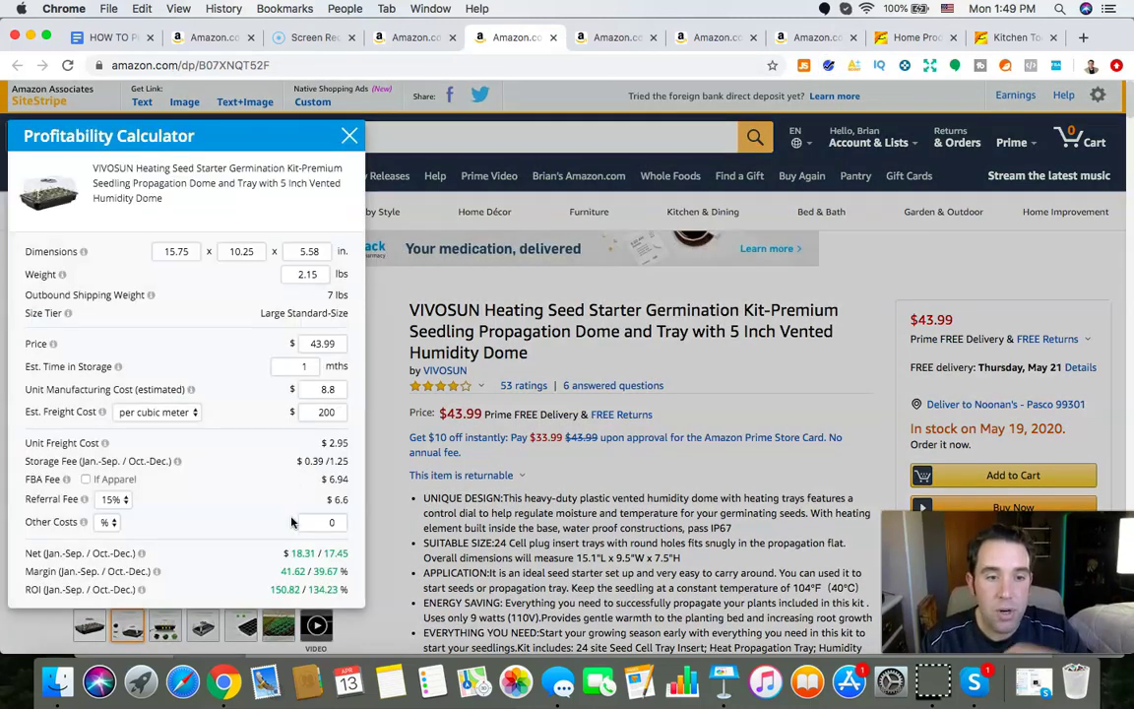
double_click(330, 389)
text(10)
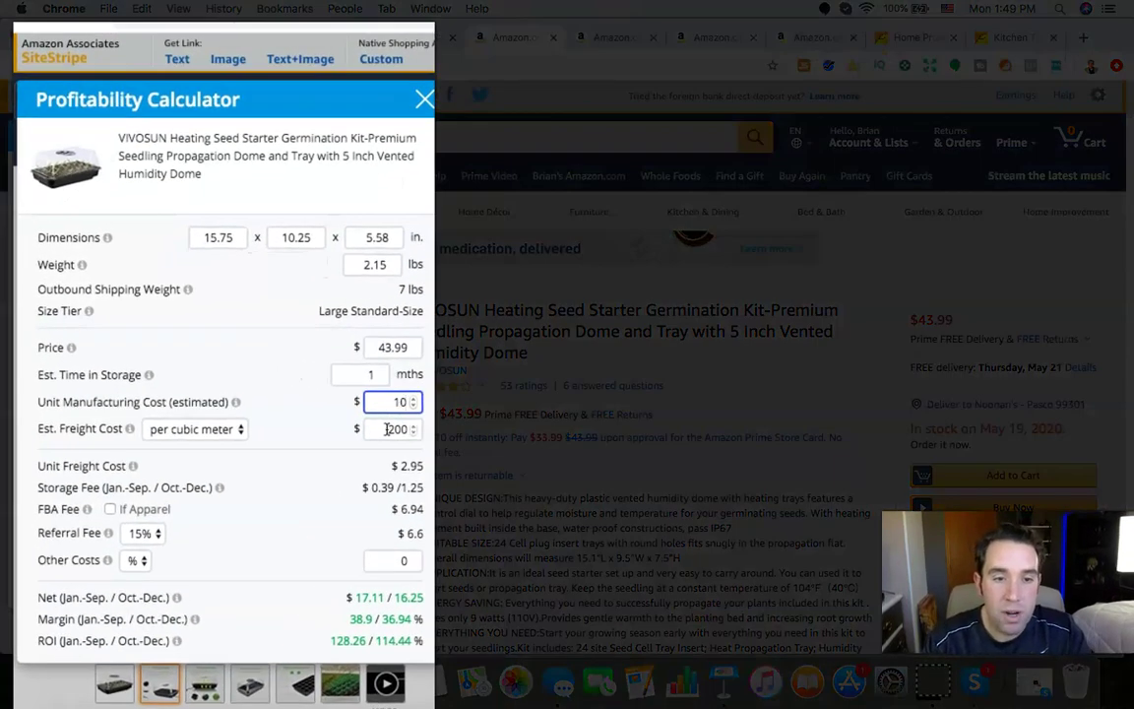
- Set the calculator's estimated freight cost to $2 per kilogram
click(194, 429)
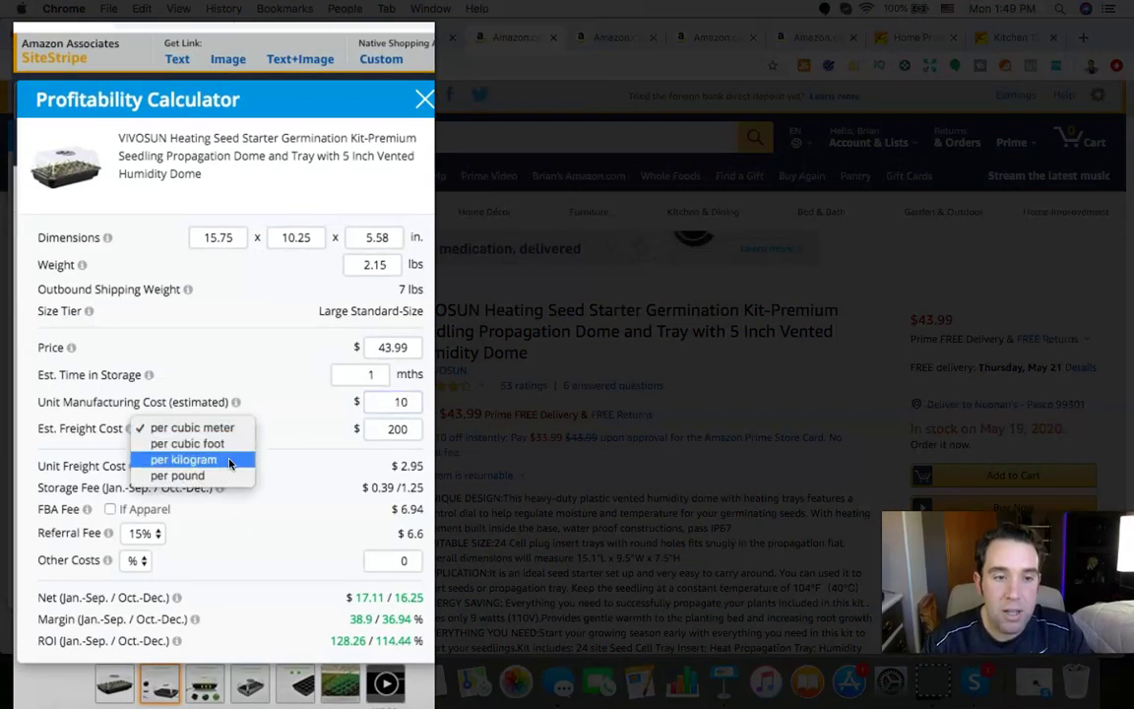
key(Escape)
key(Down)
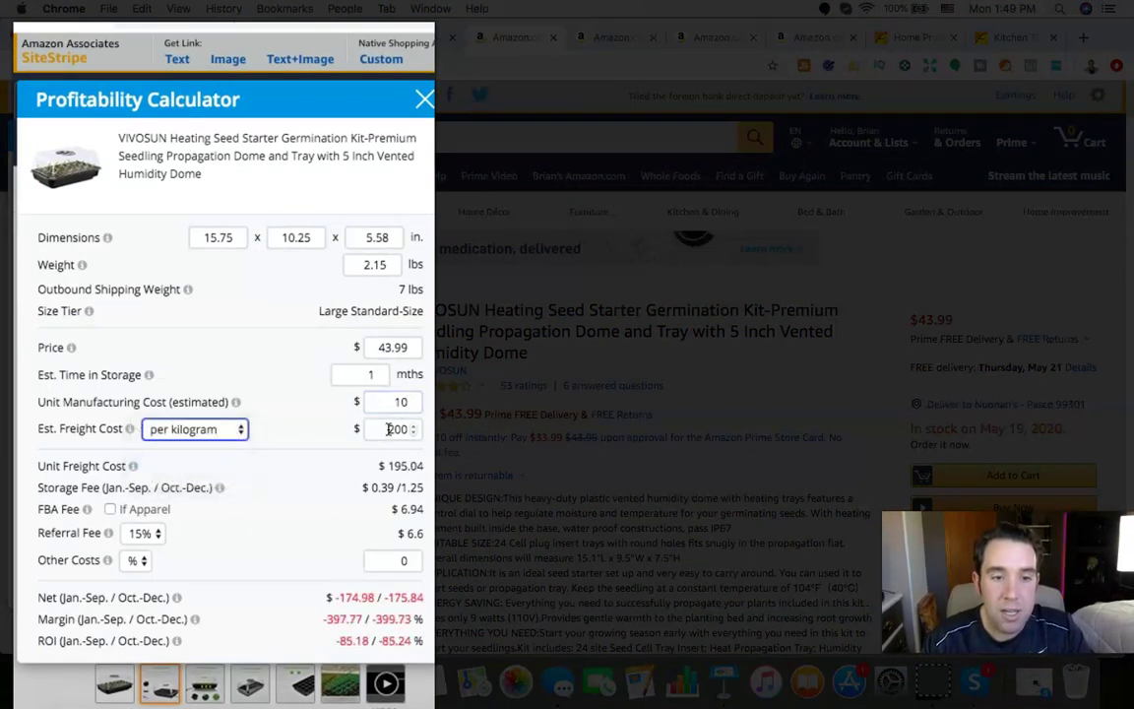
double_click(389, 429)
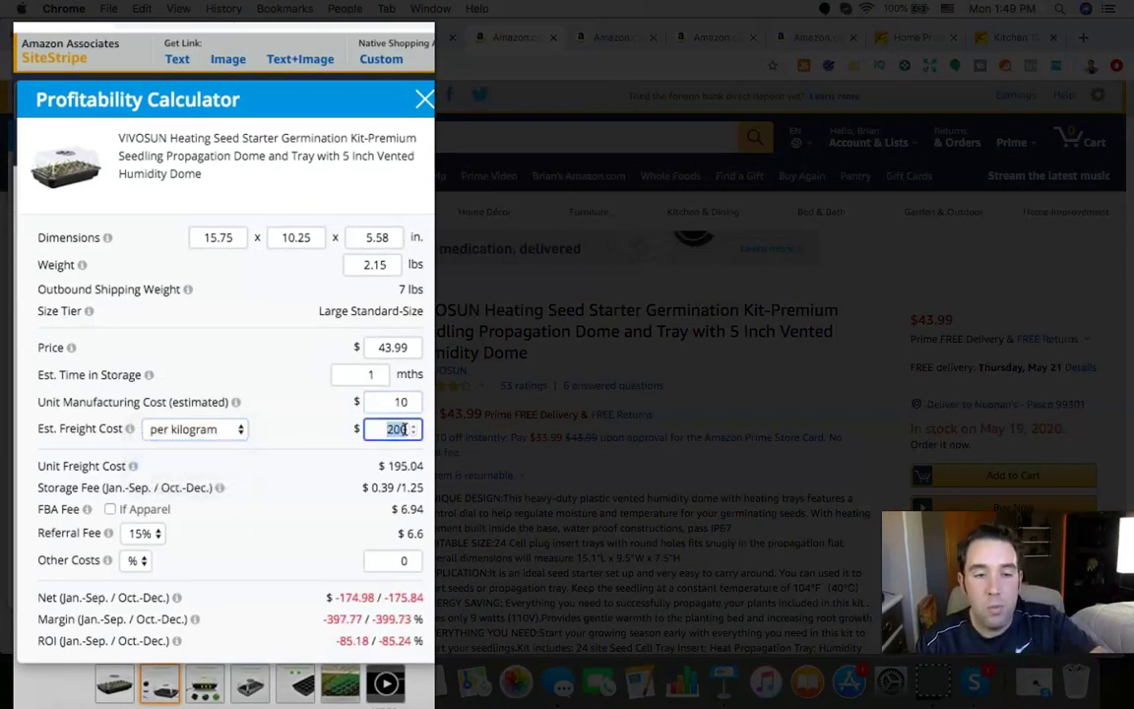
text(2)
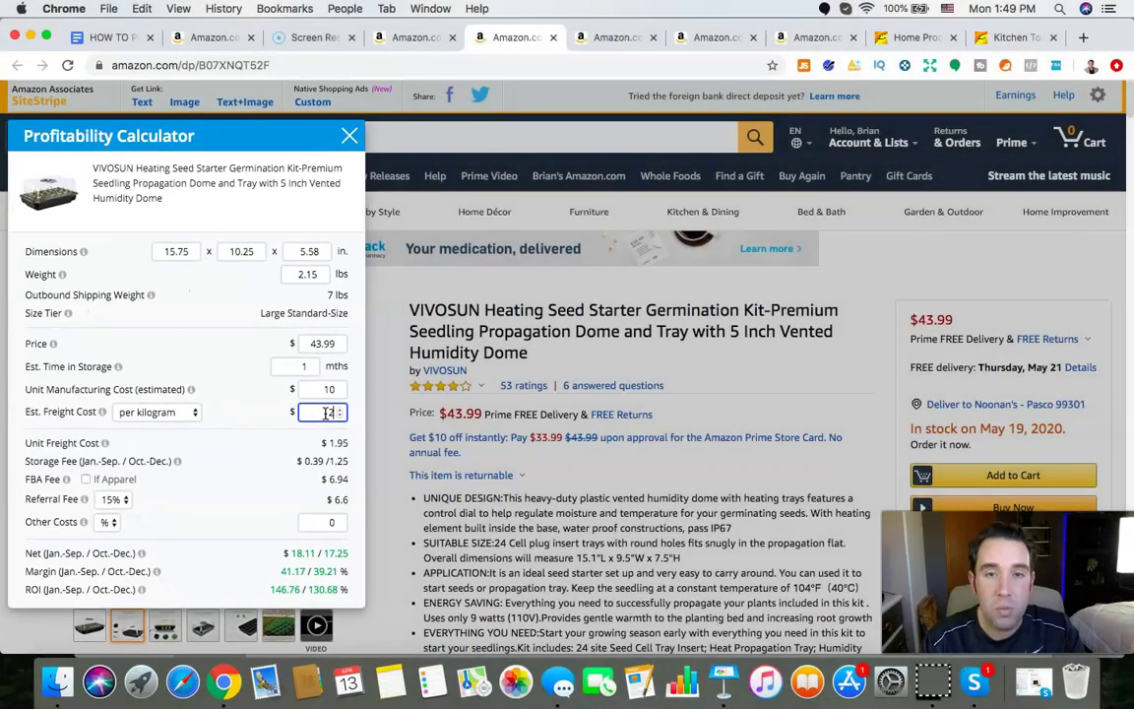
click(258, 503)
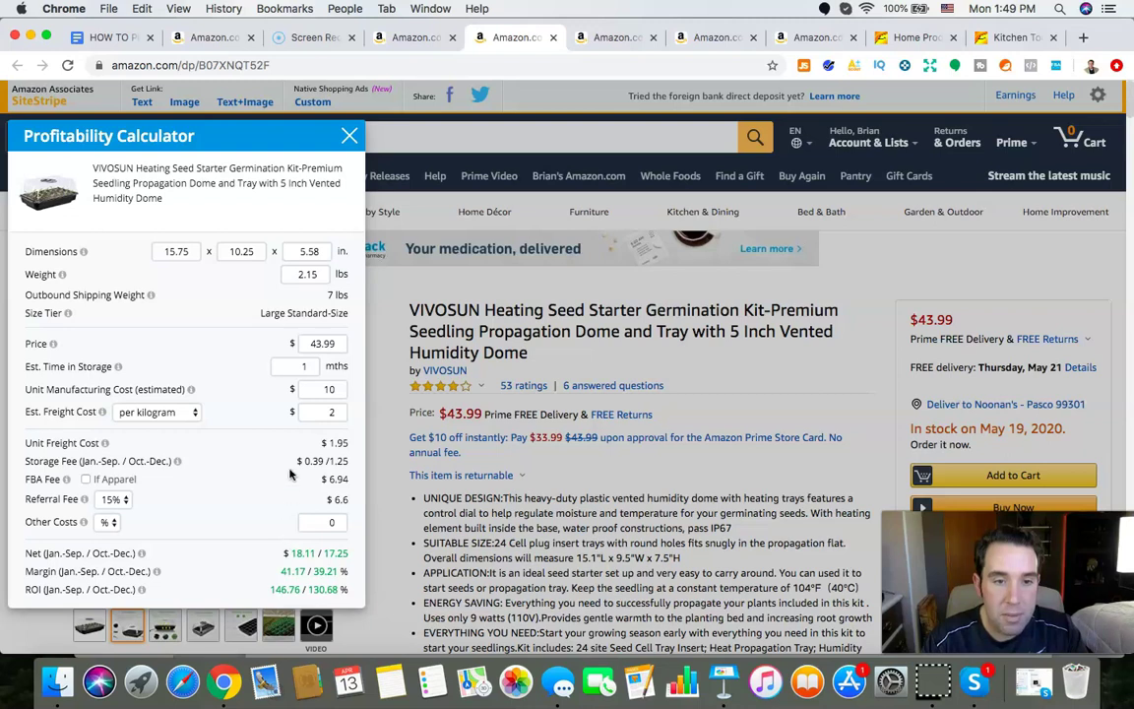
- Review the calculator's price, manufacturing and freight costs, and examine the January–September net profit, margin and ROI figures
double_click(311, 344)
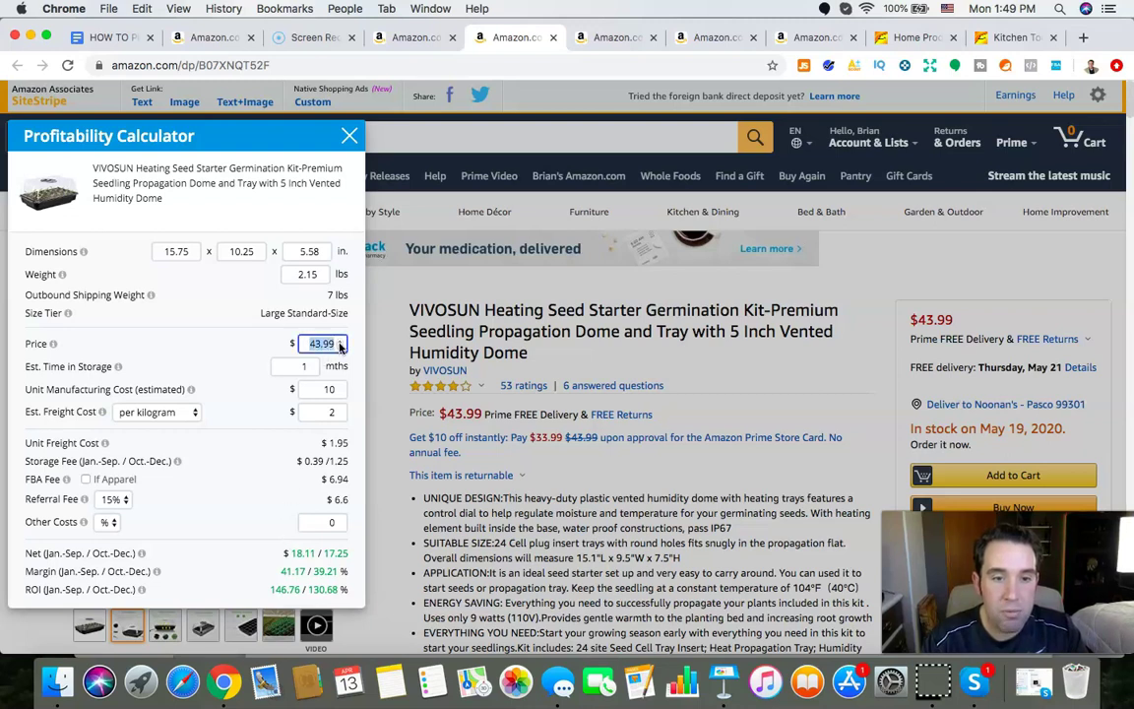
double_click(329, 390)
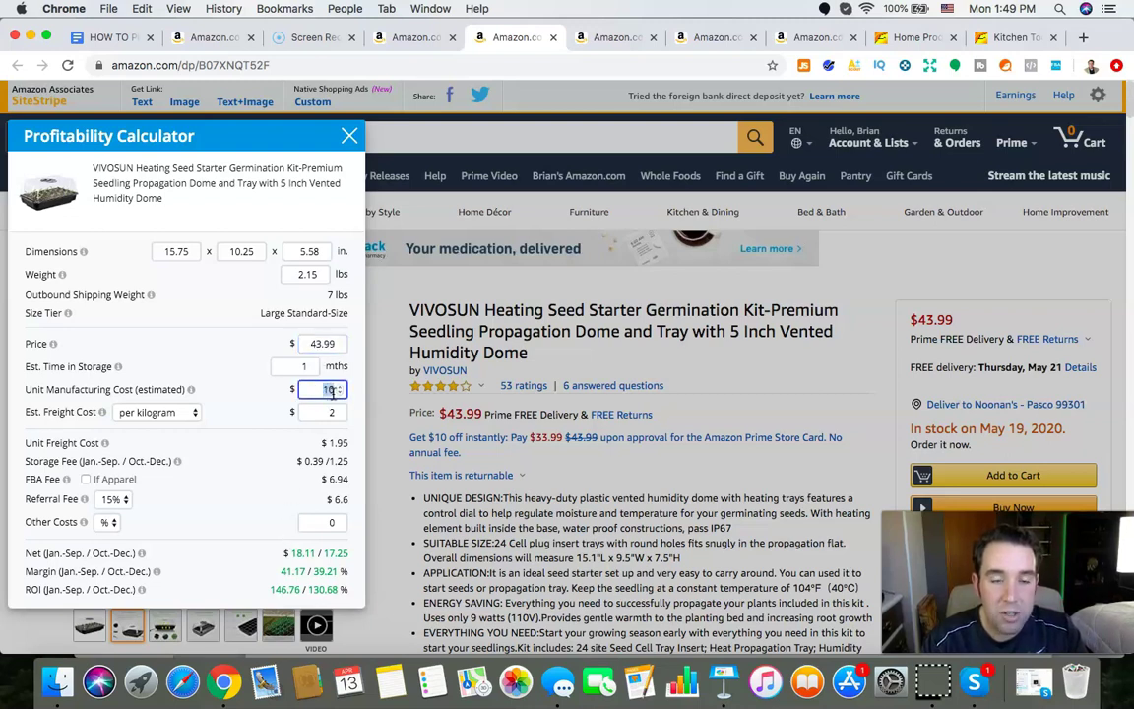
double_click(329, 412)
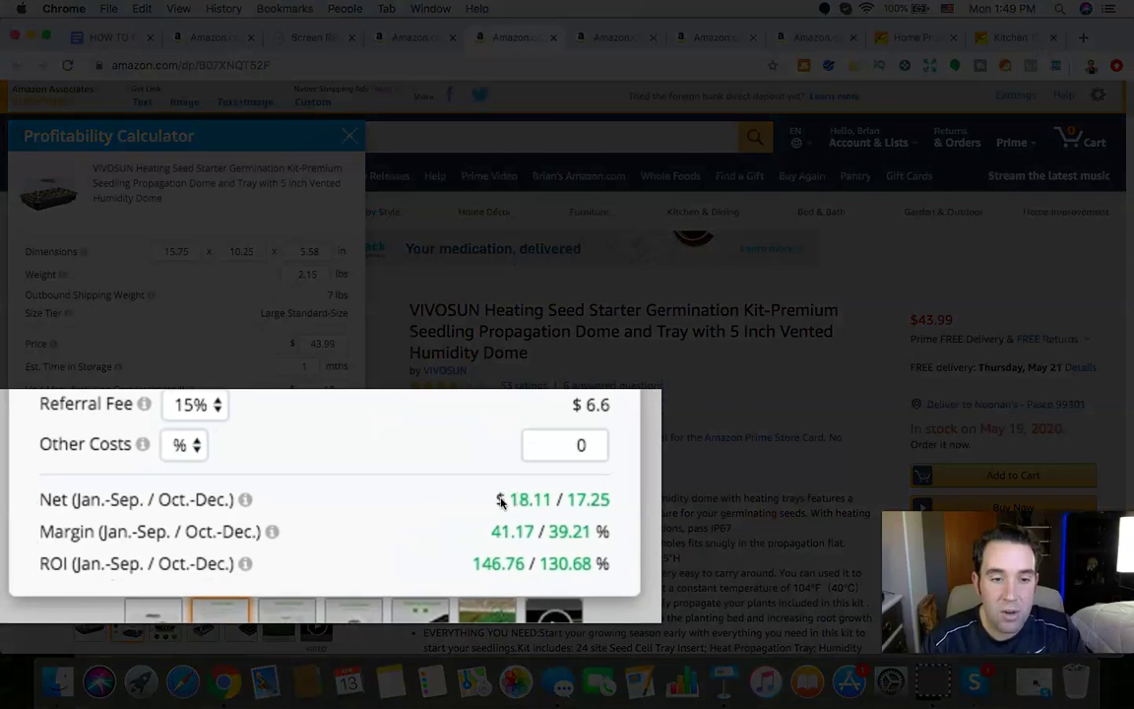
drag(500, 502, 553, 499)
drag(494, 529, 550, 526)
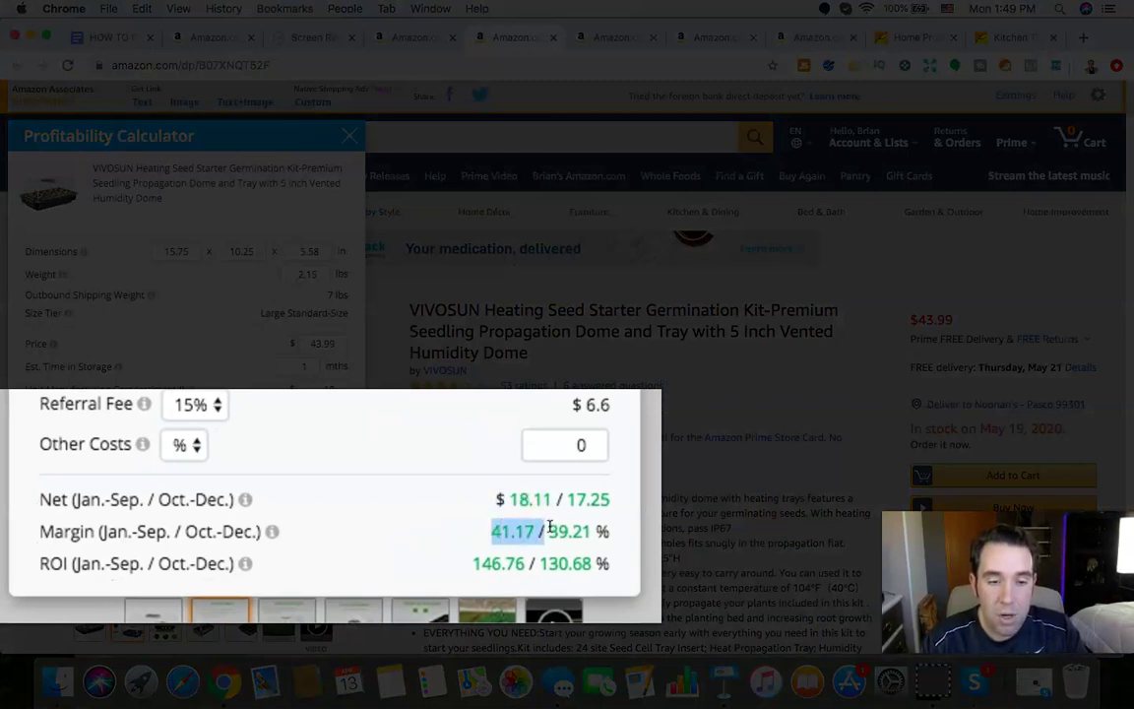
drag(474, 563, 537, 565)
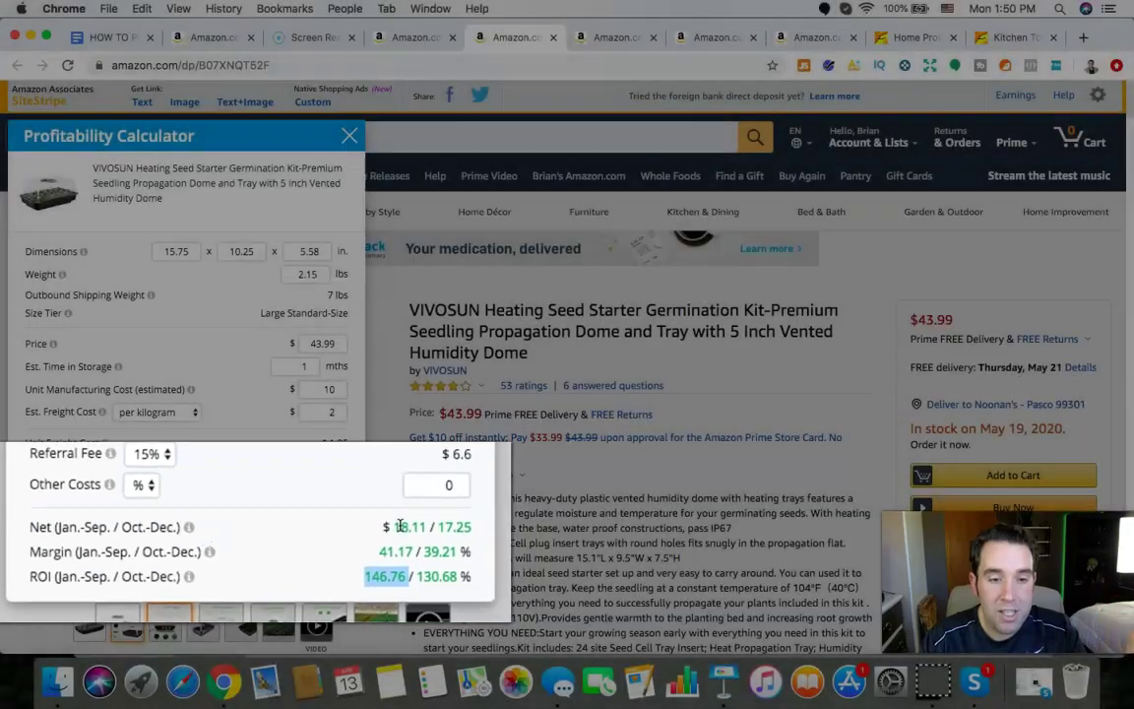
double_click(303, 553)
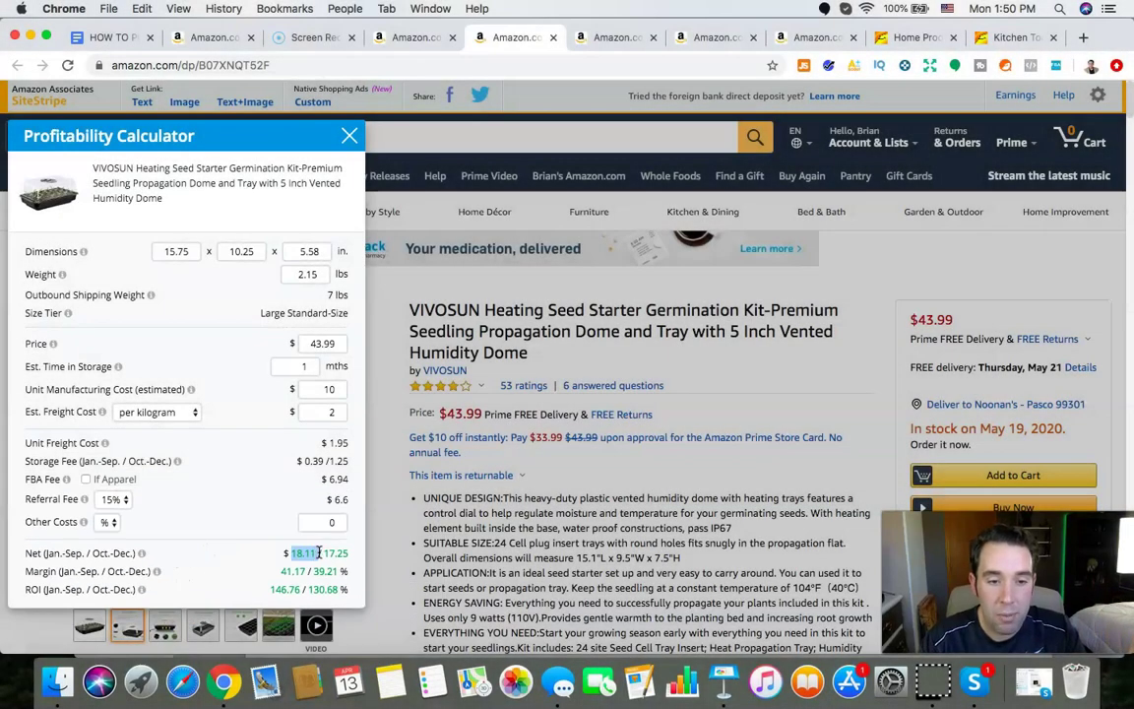
drag(282, 571, 313, 570)
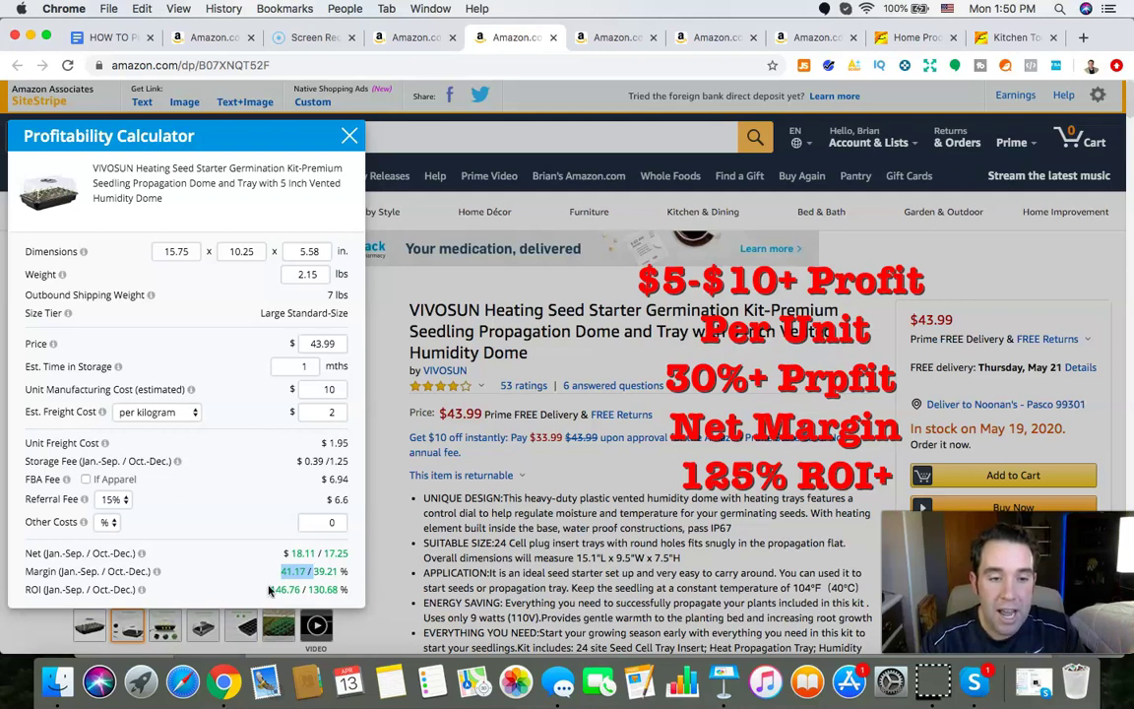
double_click(285, 588)
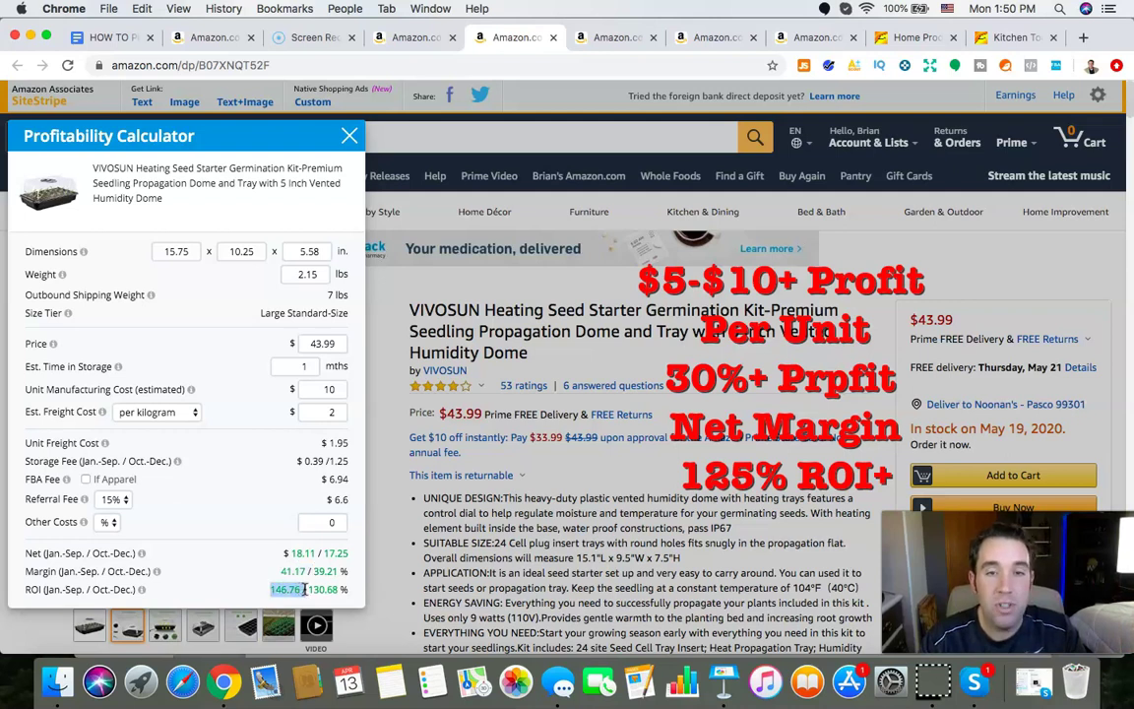